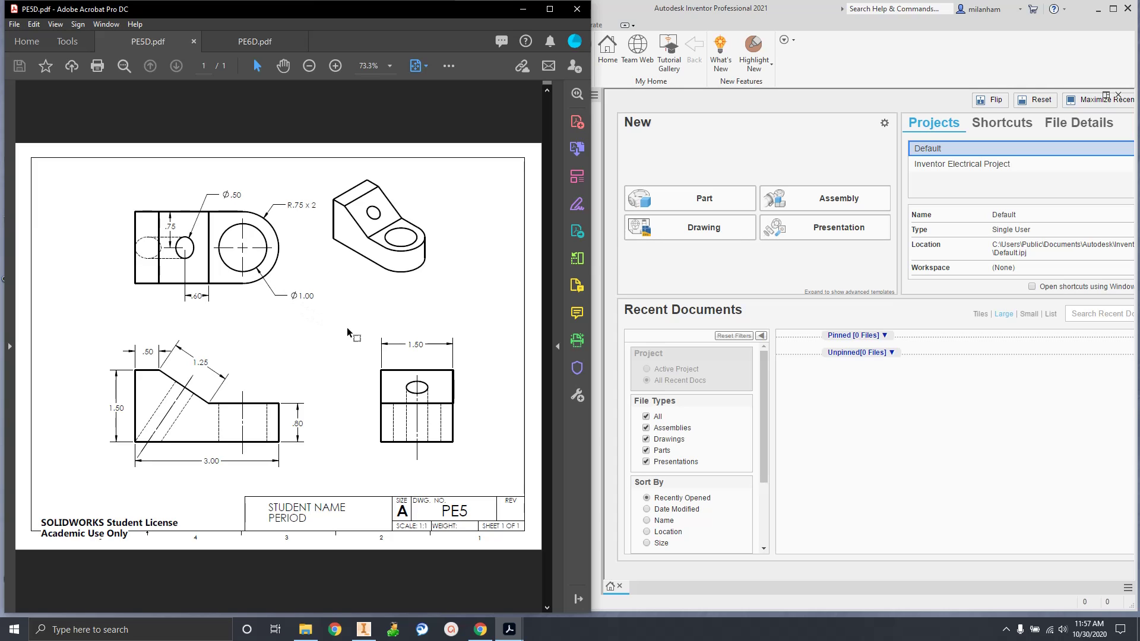
Arrange the PE5D drawing and the Inventor window side by side, with the whole drawing and the browser pane visible
{"action": "left_click", "coordinate": [860, 76]}
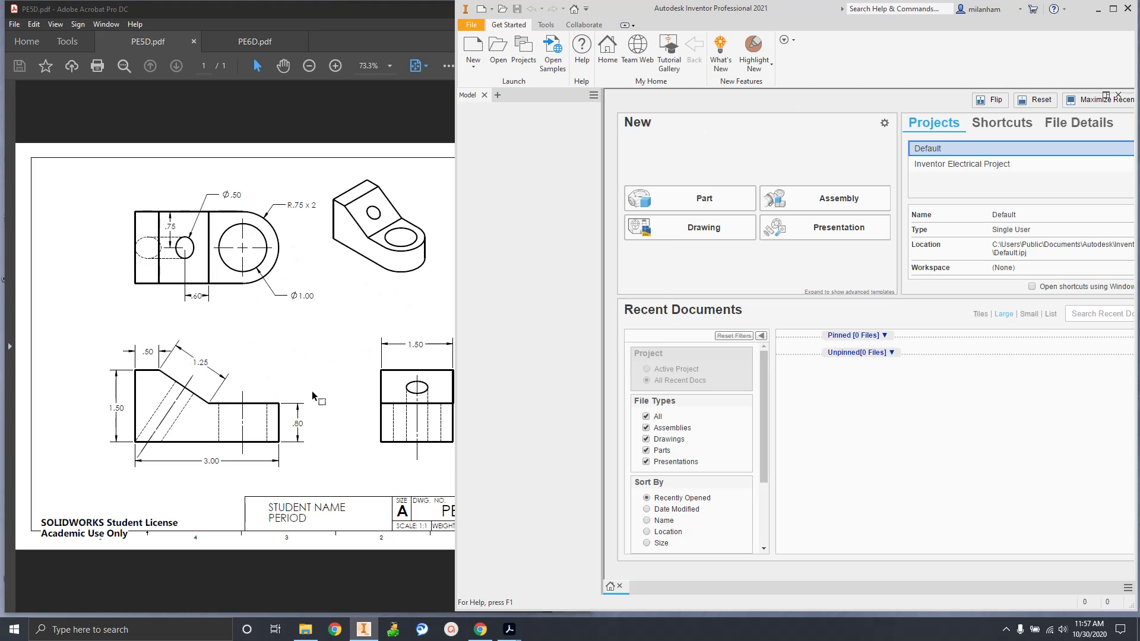
{"action": "left_click_drag", "start_coordinate": [400, 16], "coordinate": [397, 18]}
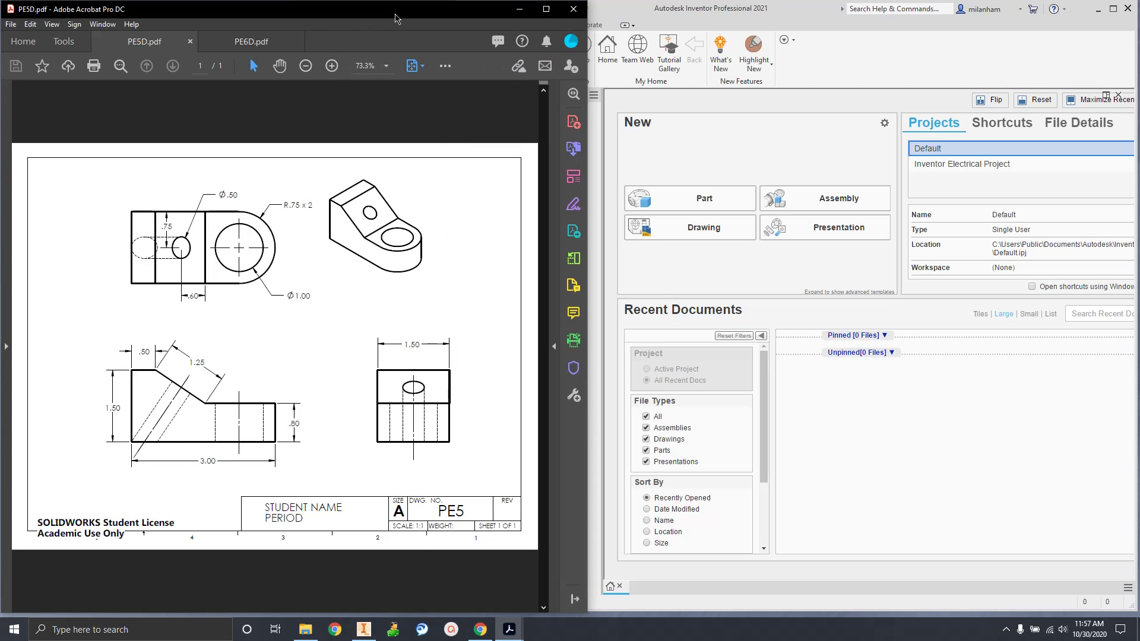
{"action": "left_click_drag", "start_coordinate": [587, 138], "coordinate": [528, 134]}
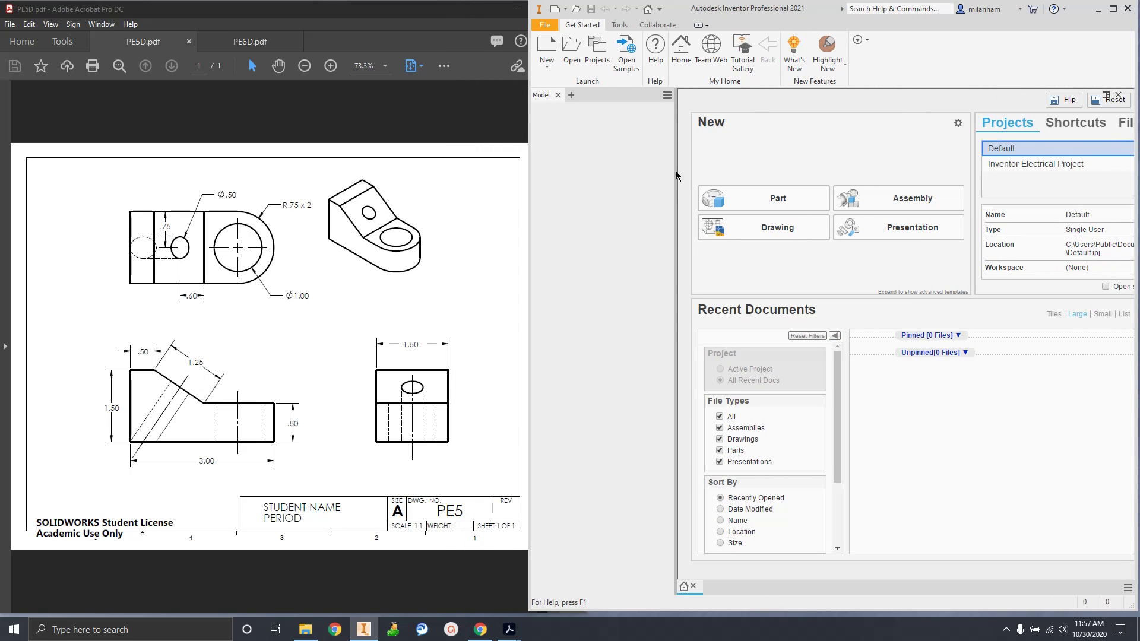
{"action": "mouse_move", "coordinate": [676, 256]}
{"action": "left_mouse_down"}
{"action": "mouse_move", "coordinate": [568, 260]}
{"action": "mouse_move", "coordinate": [665, 261]}
{"action": "left_mouse_up"}
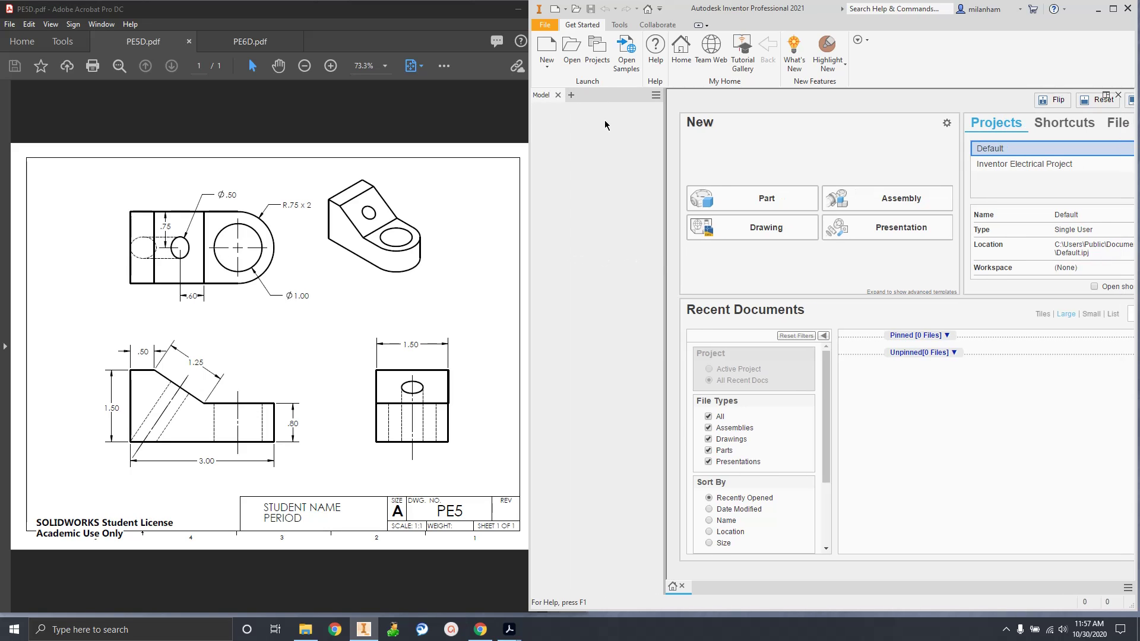
Create a new part from the Standard.ipt template and start a 2D sketch on the YZ plane
{"action": "left_click", "coordinate": [548, 45]}
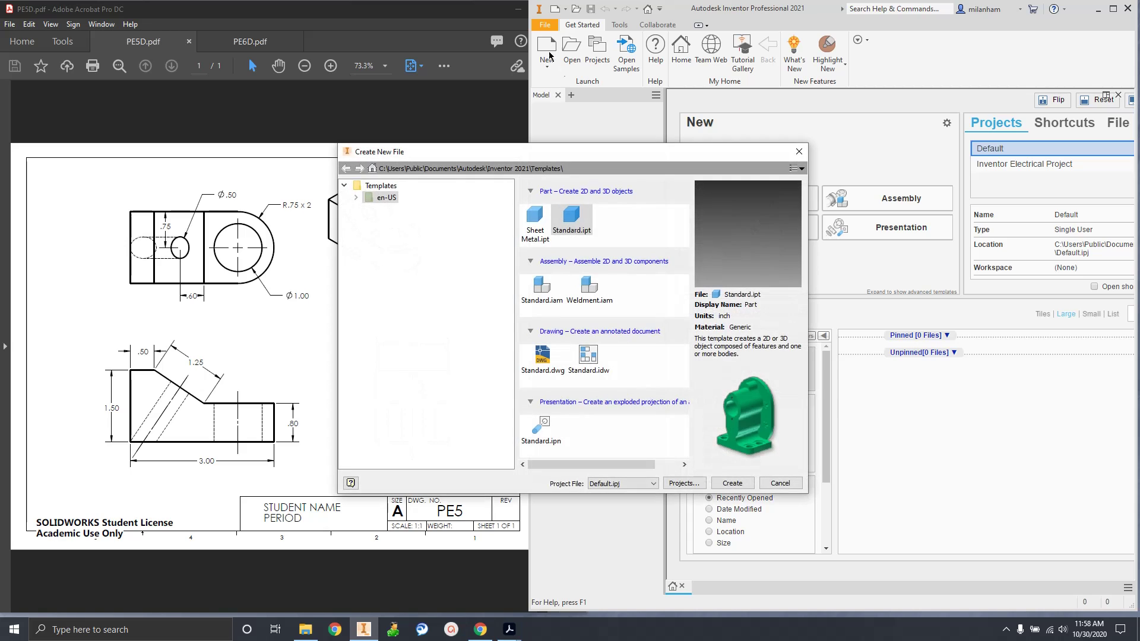
{"action": "double_click", "coordinate": [576, 223]}
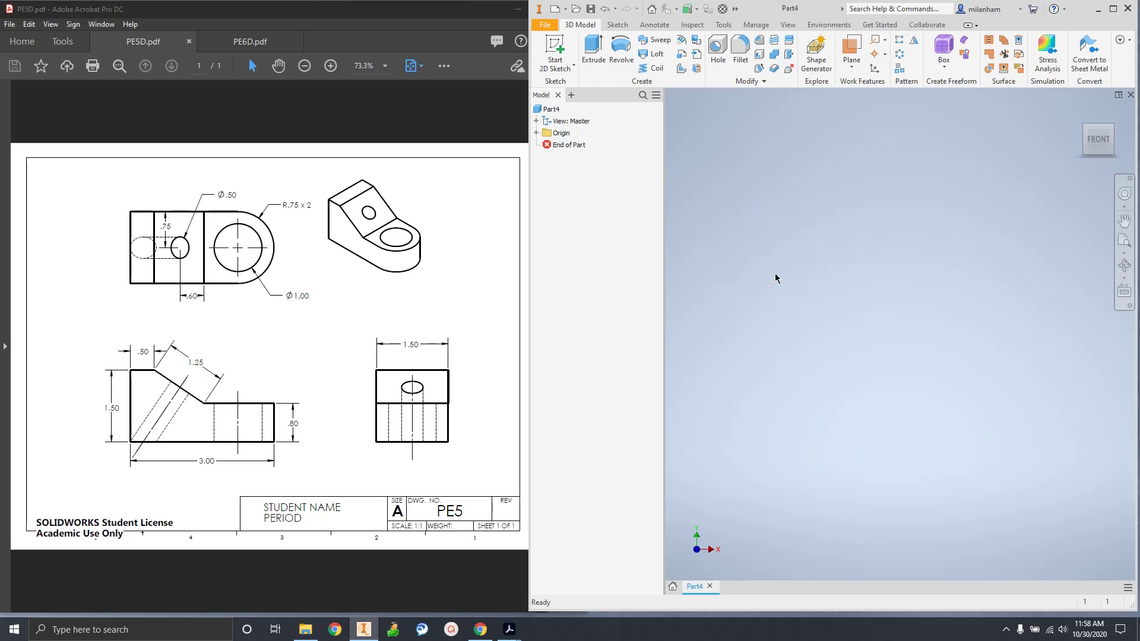
{"action": "left_click", "coordinate": [554, 48]}
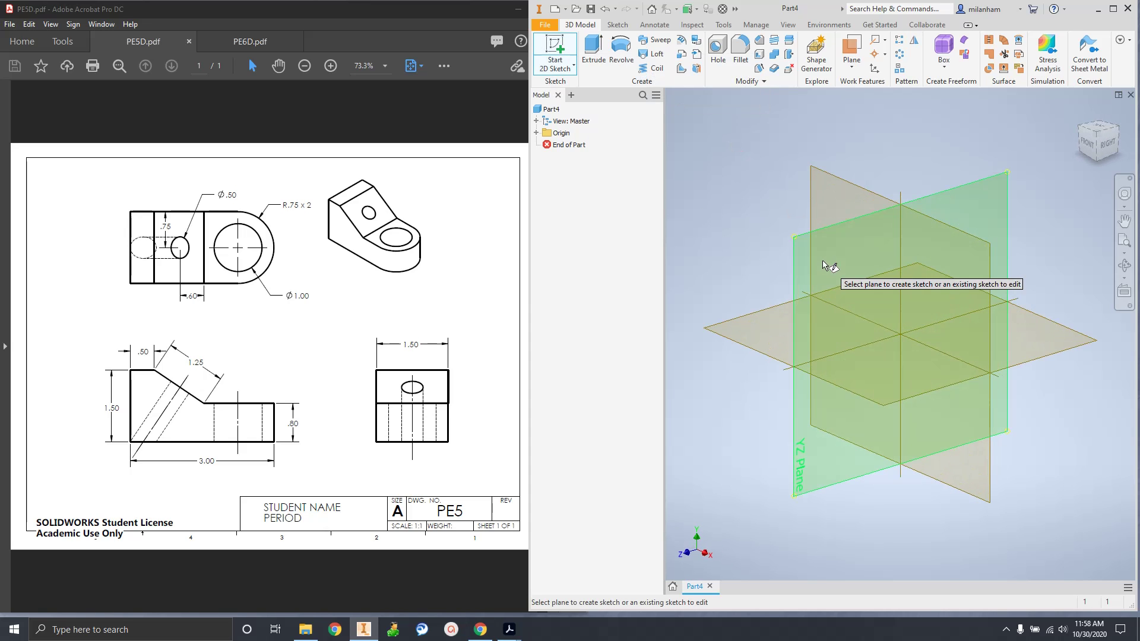
{"action": "left_click", "coordinate": [816, 267]}
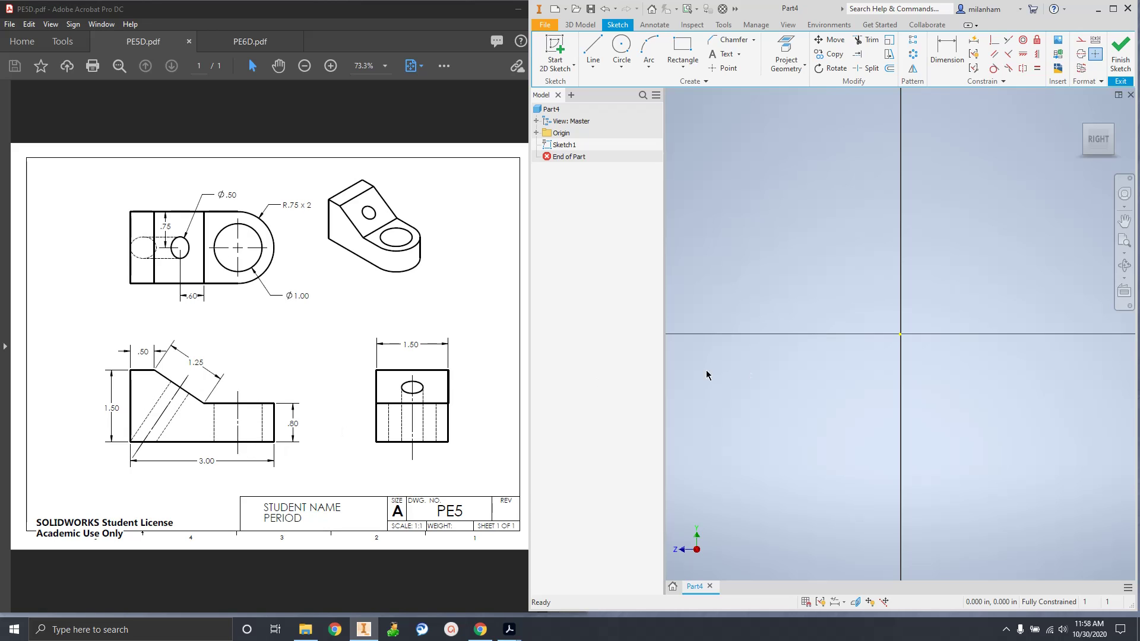
Draw a 3 in horizontal base line from the origin and a 0.8 in vertical line up from its far end
{"action": "middle_click_drag", "start_coordinate": [940, 333], "coordinate": [835, 425]}
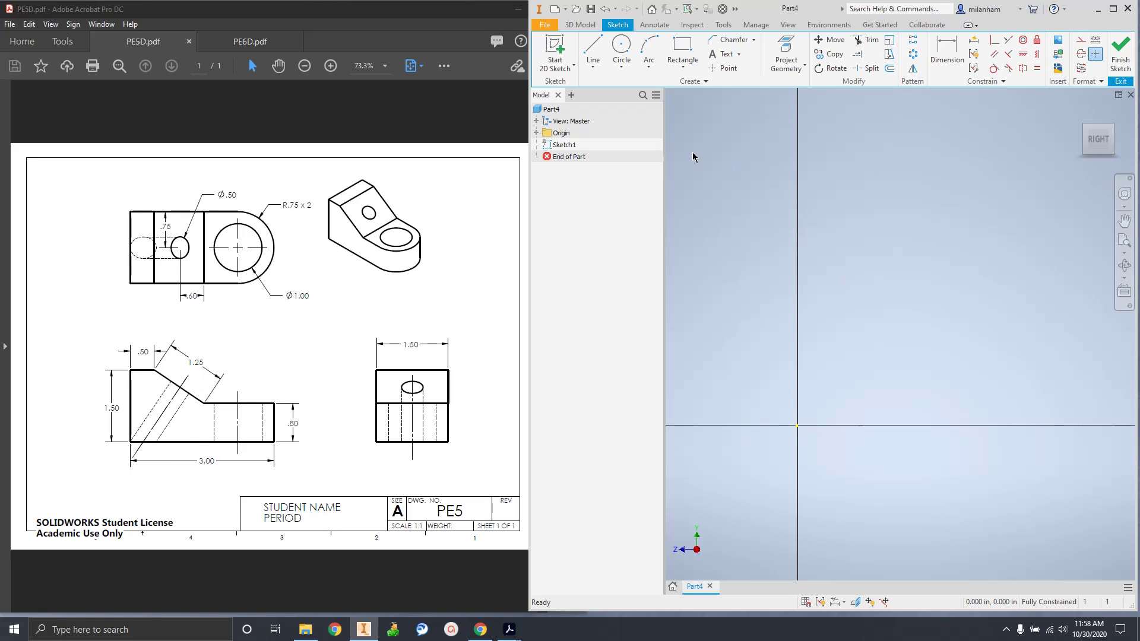
{"action": "left_click", "coordinate": [594, 49]}
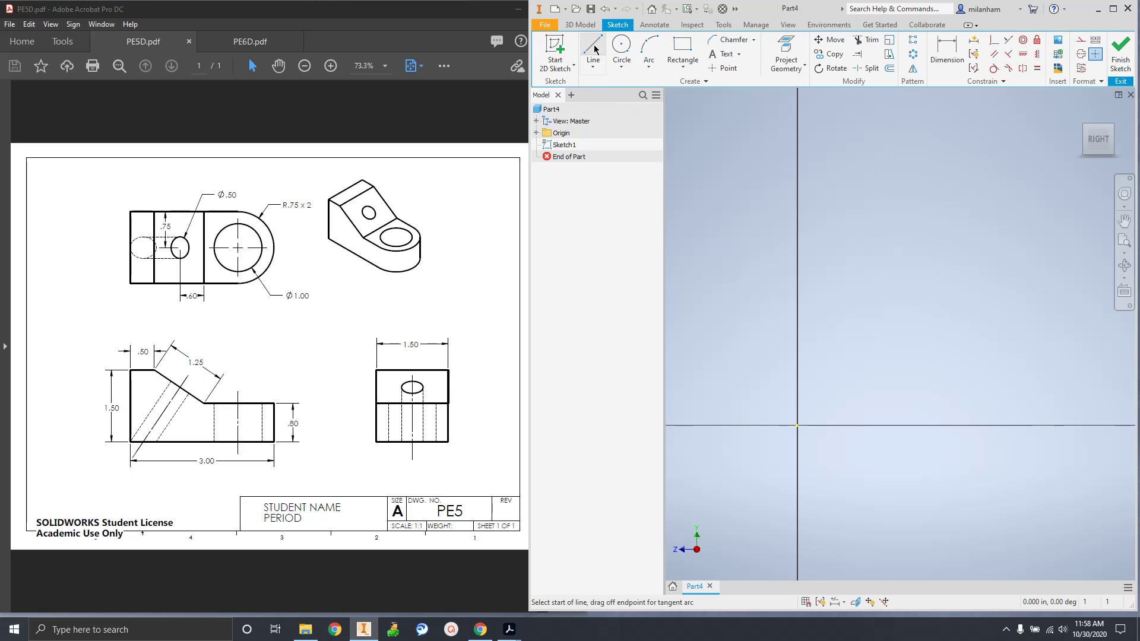
{"action": "left_click", "coordinate": [797, 425]}
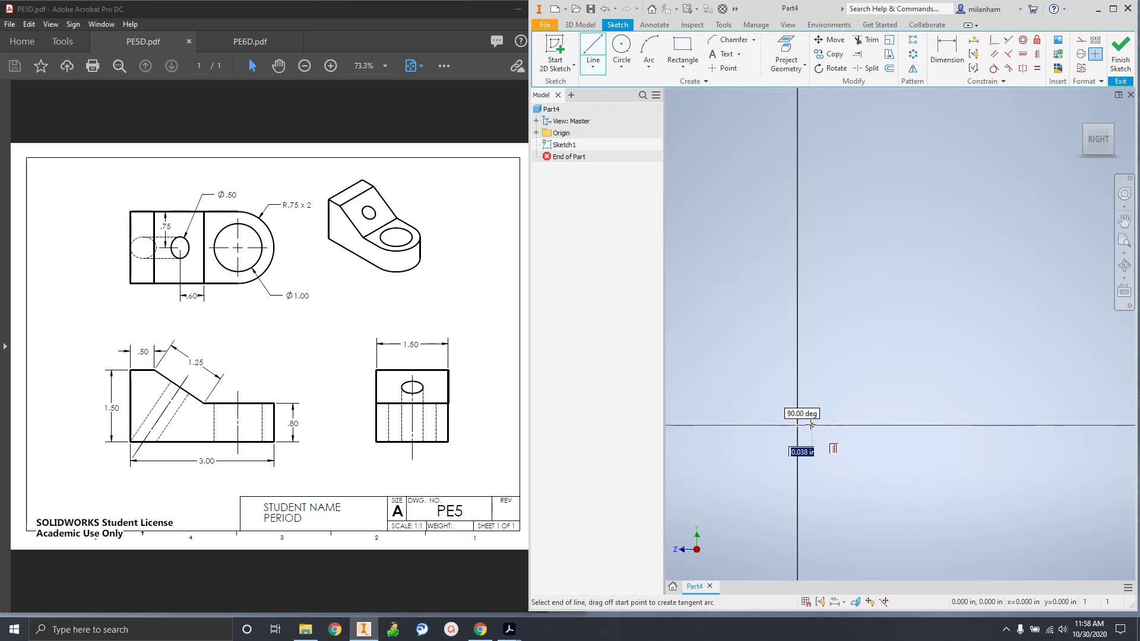
{"action": "type", "text": "3"}
{"action": "key", "text": "Return"}
{"action": "scroll", "coordinate": [955, 386], "scroll_direction": "down", "scroll_amount": 5}
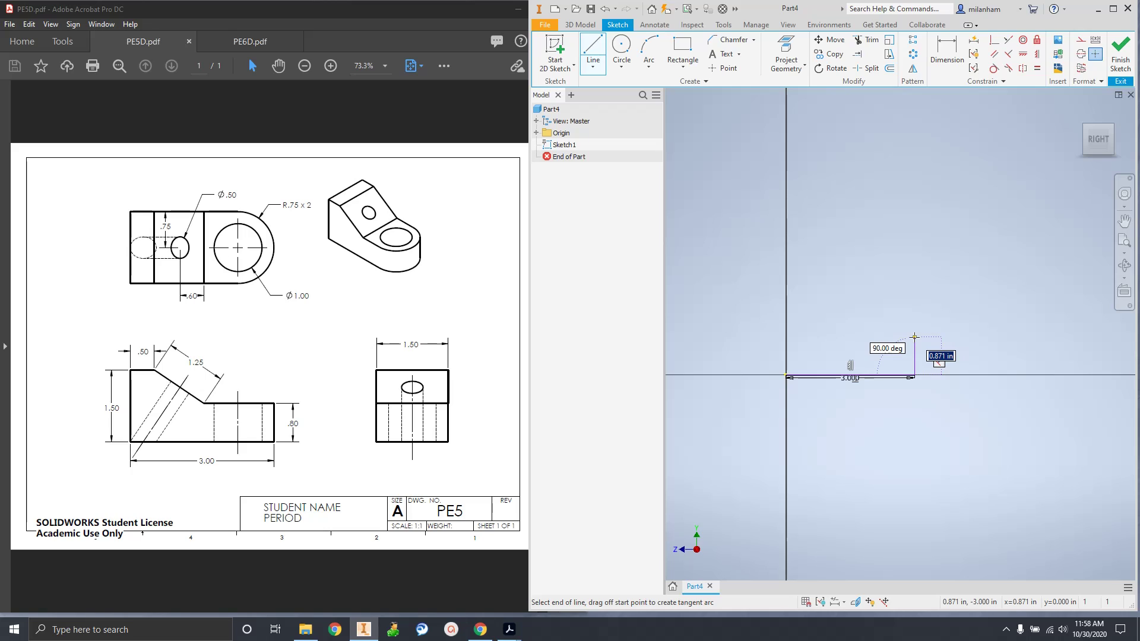
{"action": "type", "text": ".8"}
{"action": "key", "text": "Return"}
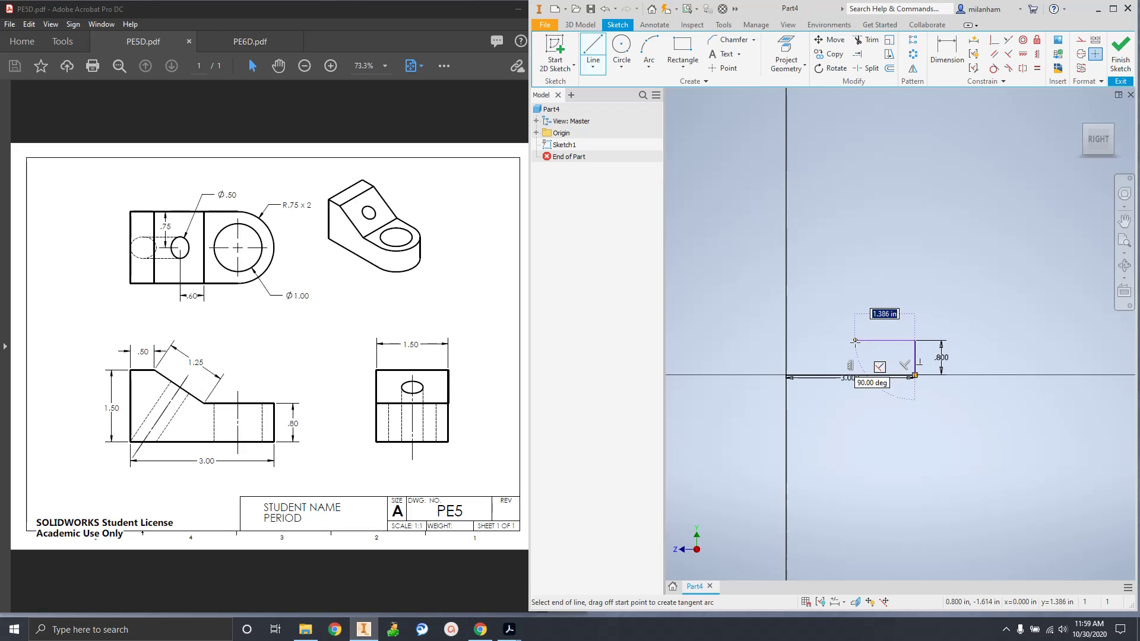
Close the profile with a horizontal ledge about 1.3 in long, a rising slope, a short top edge and a vertical edge to the origin
{"action": "left_click", "coordinate": [858, 340]}
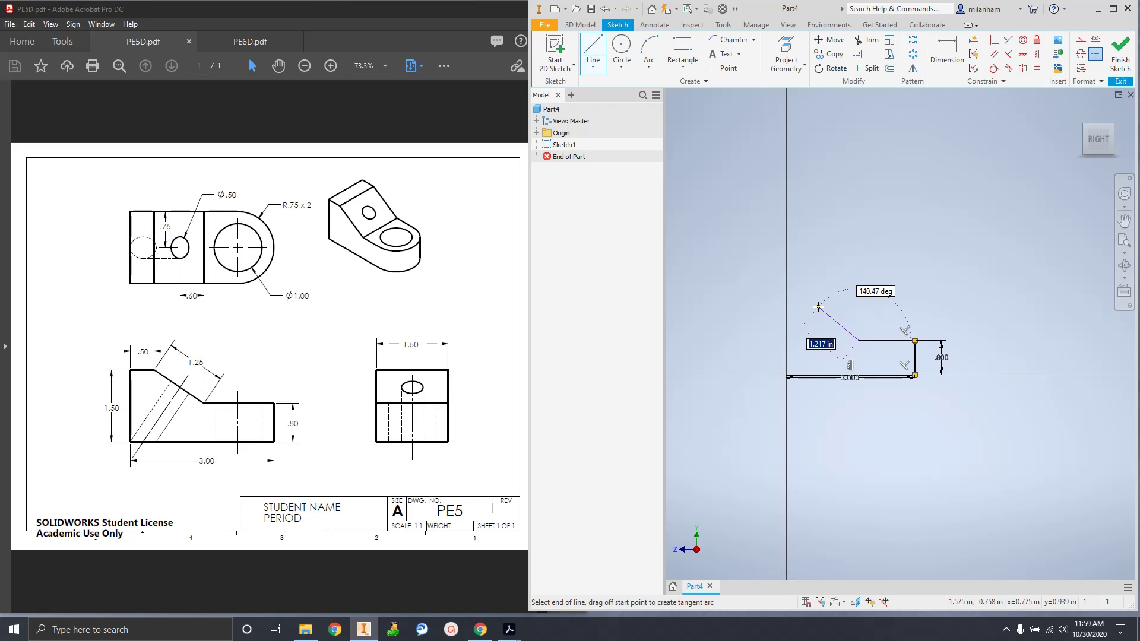
{"action": "left_click", "coordinate": [814, 307]}
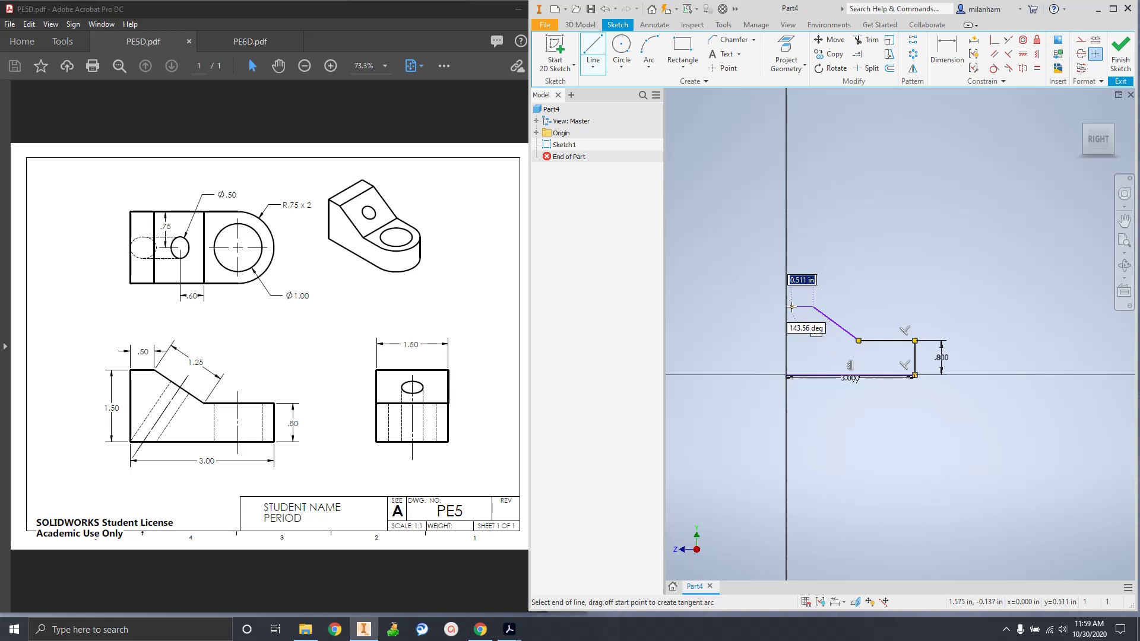
{"action": "left_click", "coordinate": [785, 307]}
{"action": "left_click", "coordinate": [786, 375]}
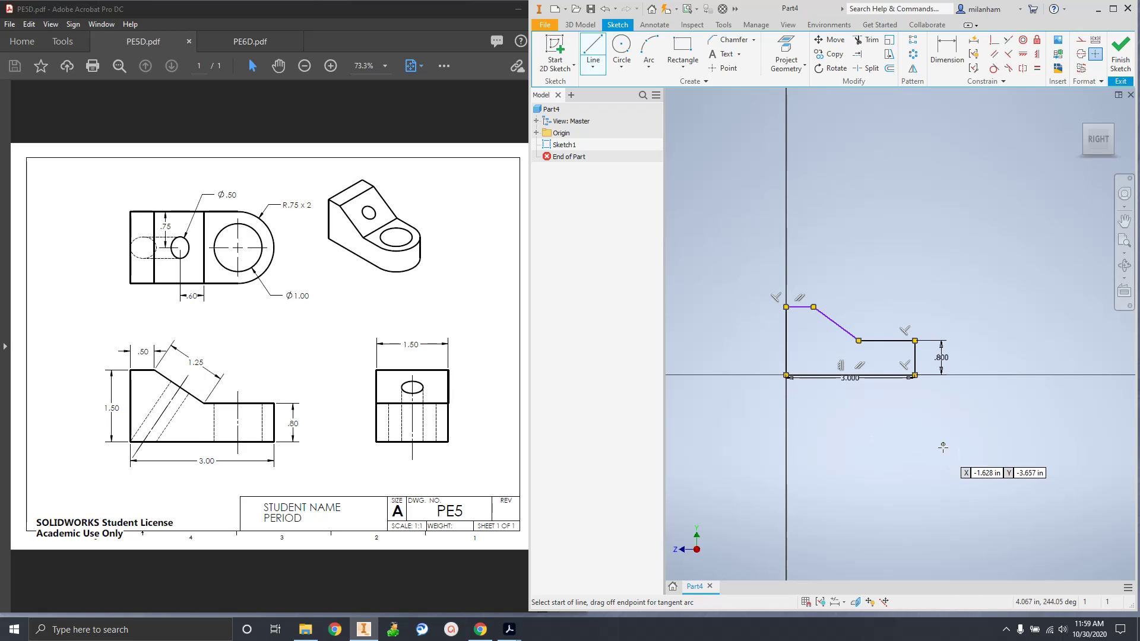
Dimension the profile's tall vertical edge to 1.5 in and its short top edge to 0.5 in
{"action": "left_click", "coordinate": [947, 56]}
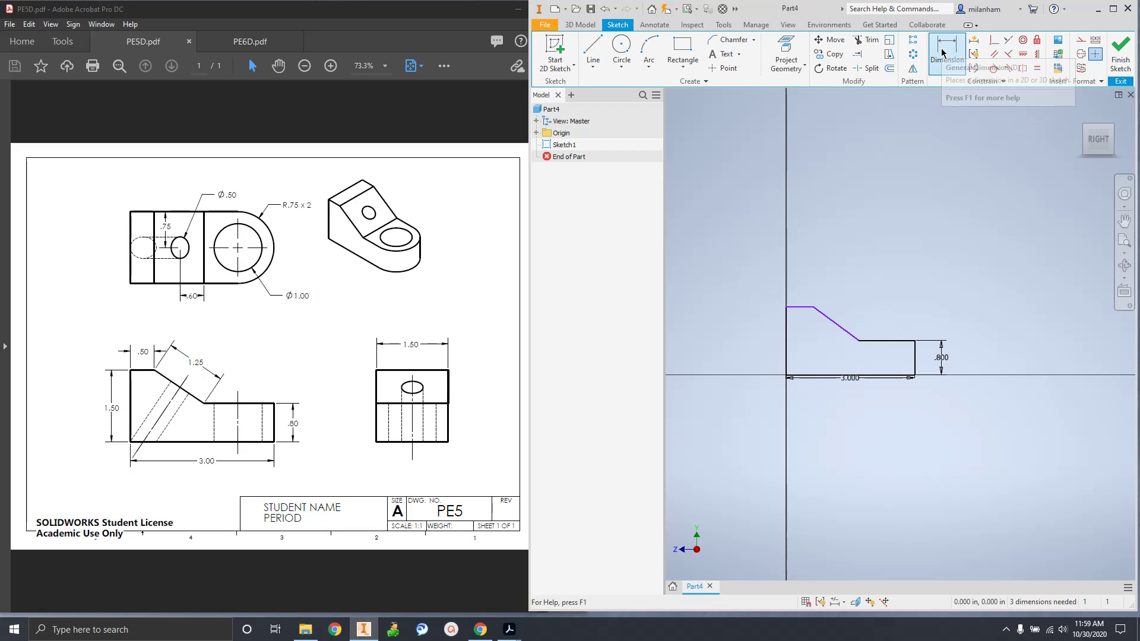
{"action": "left_click", "coordinate": [946, 57]}
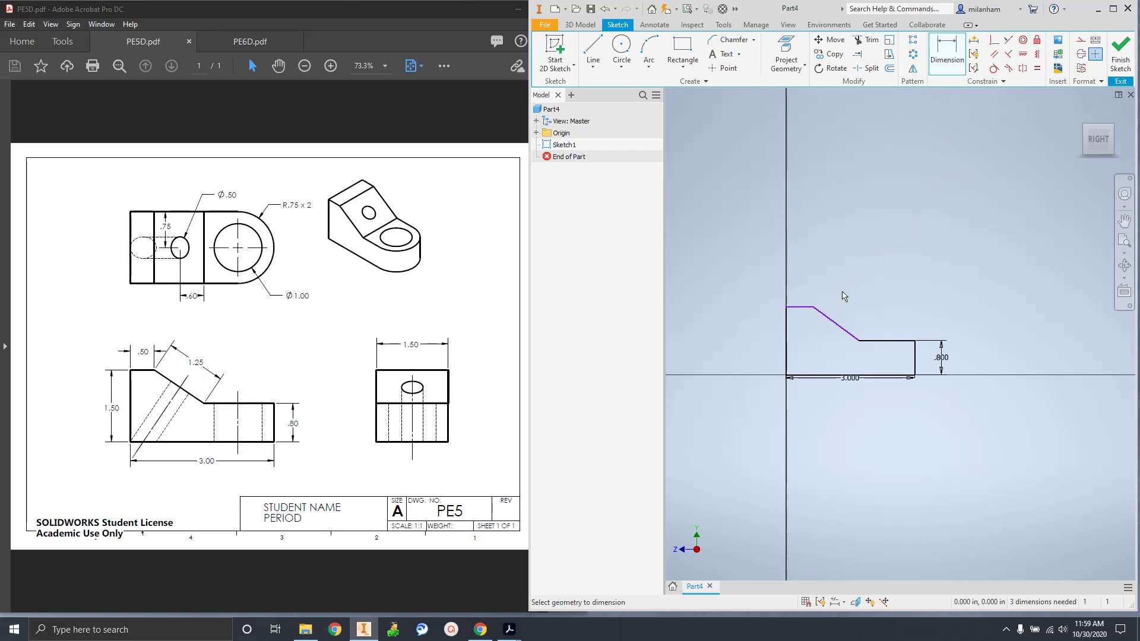
{"action": "left_click", "coordinate": [788, 350]}
{"action": "left_click", "coordinate": [760, 348]}
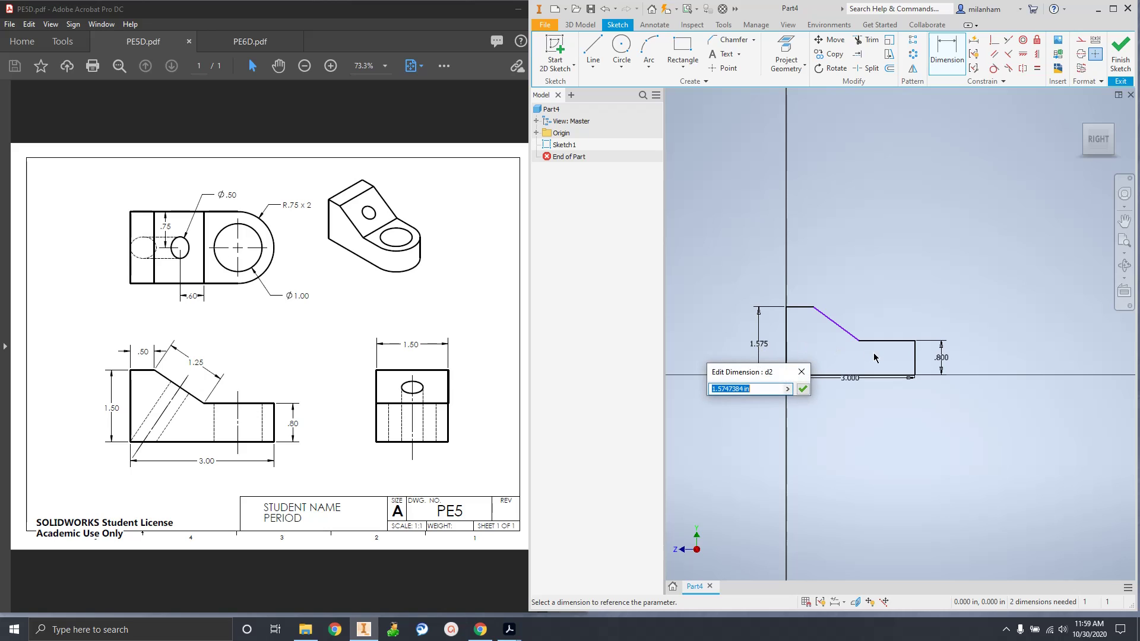
{"action": "type", "text": "1.5"}
{"action": "key", "text": "Return"}
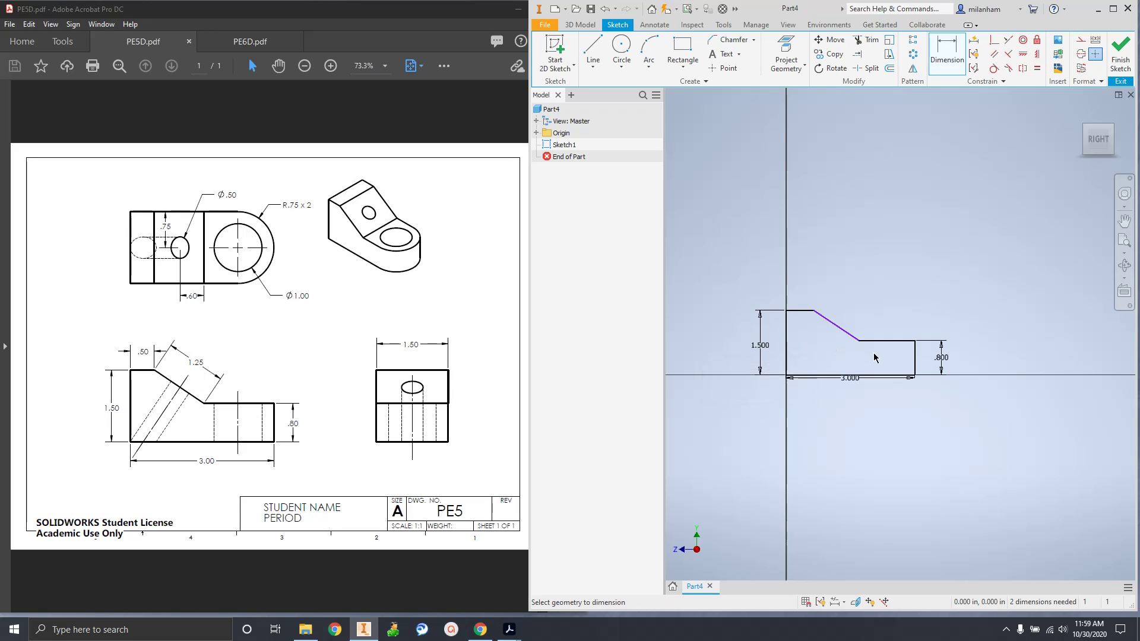
{"action": "left_click", "coordinate": [802, 313]}
{"action": "left_click", "coordinate": [804, 282]}
{"action": "type", "text": ".5"}
{"action": "key", "text": "Return"}
Add an aligned dimension of 1.25 in to the sloped edge of the profile
{"action": "left_click", "coordinate": [831, 324]}
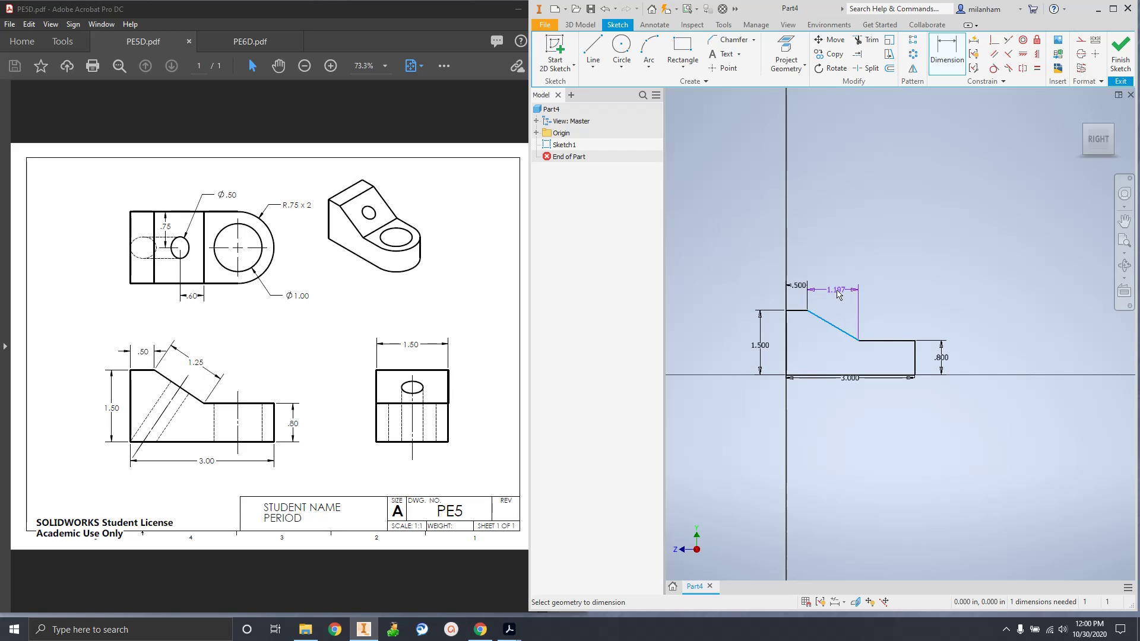
{"action": "right_click", "coordinate": [838, 295]}
{"action": "key", "text": "Escape"}
{"action": "right_click", "coordinate": [838, 247]}
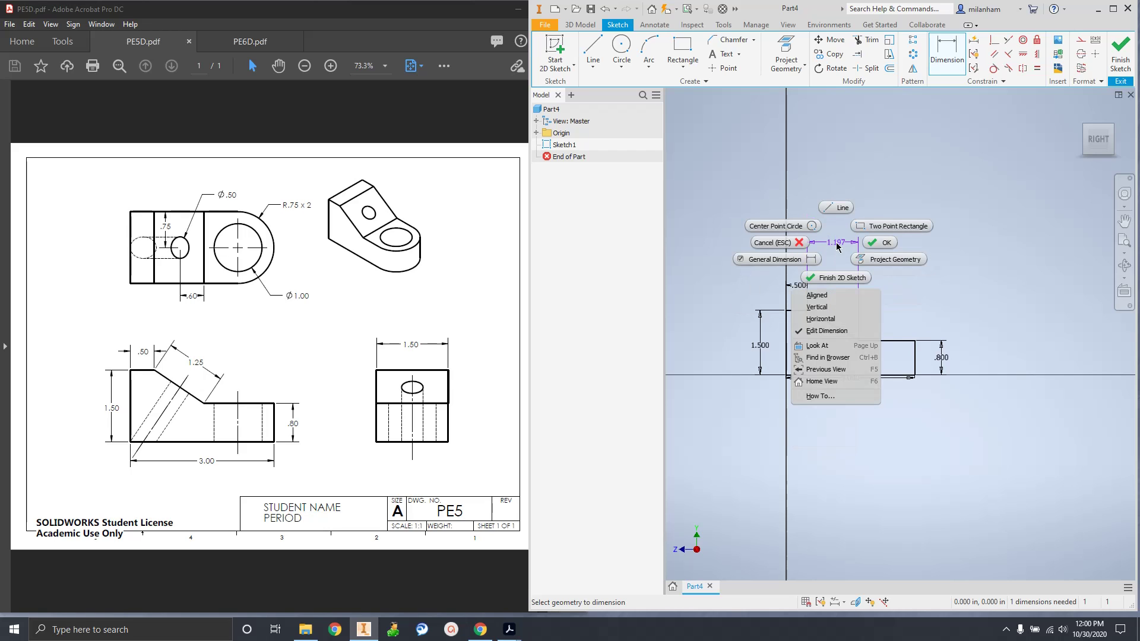
{"action": "left_click", "coordinate": [817, 297]}
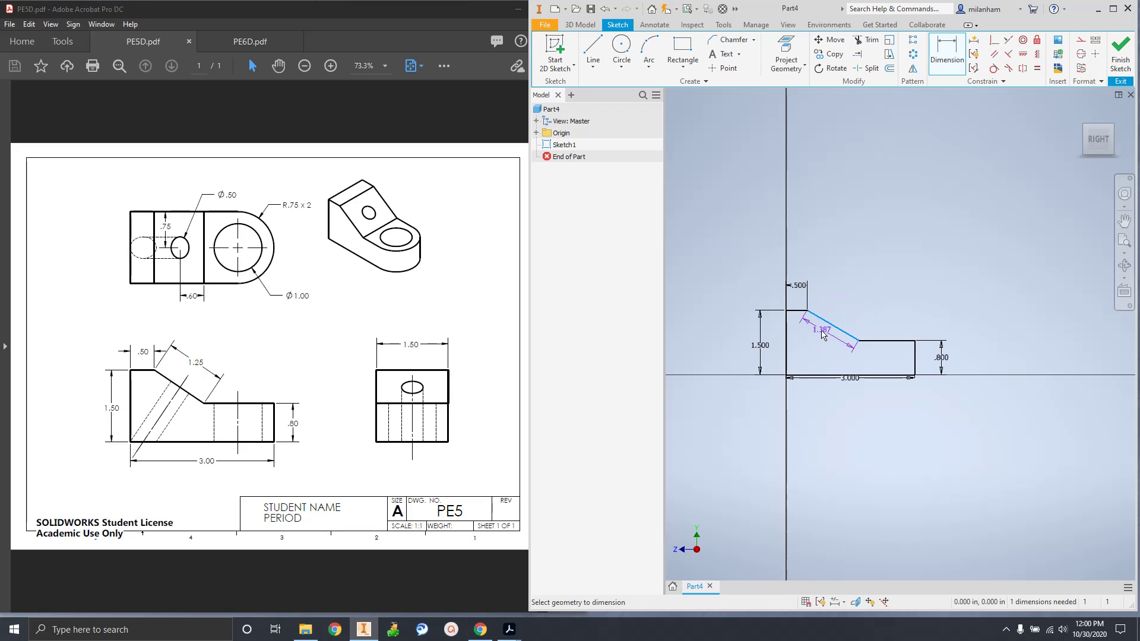
{"action": "left_click", "coordinate": [842, 304]}
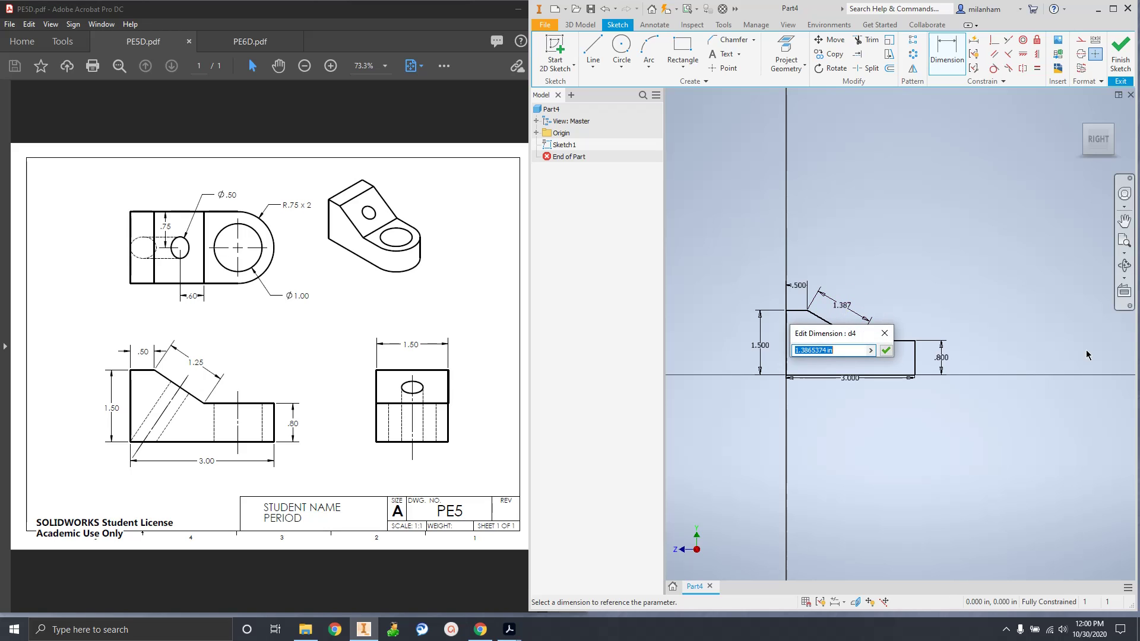
{"action": "type", "text": "1.25"}
{"action": "key", "text": "Return"}
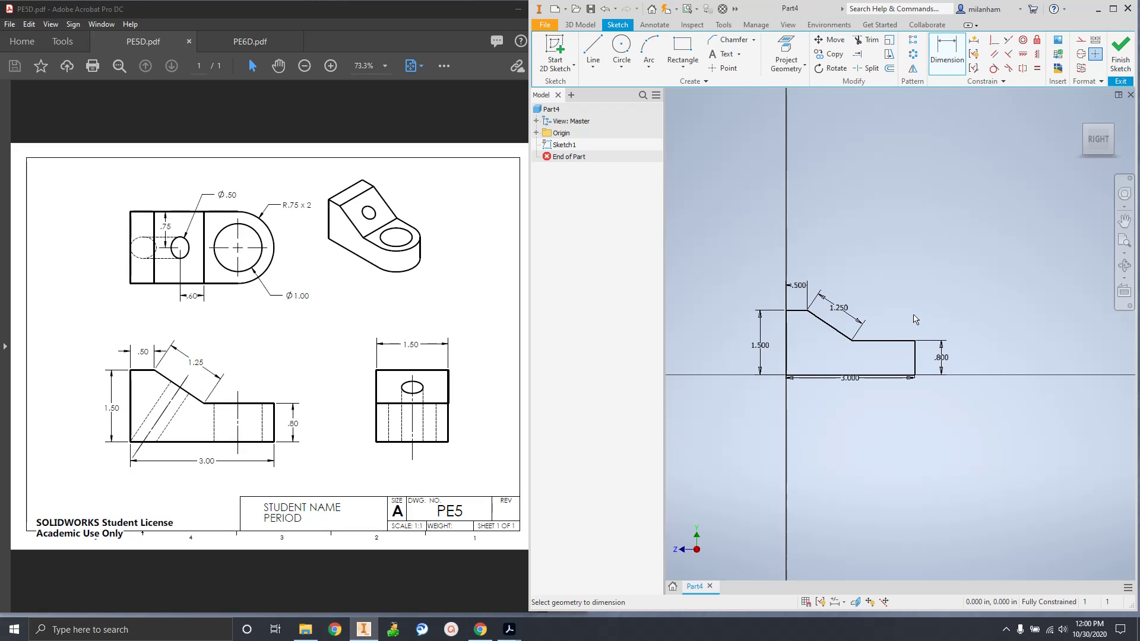
{"action": "left_click", "coordinate": [883, 343]}
{"action": "left_click", "coordinate": [896, 310]}
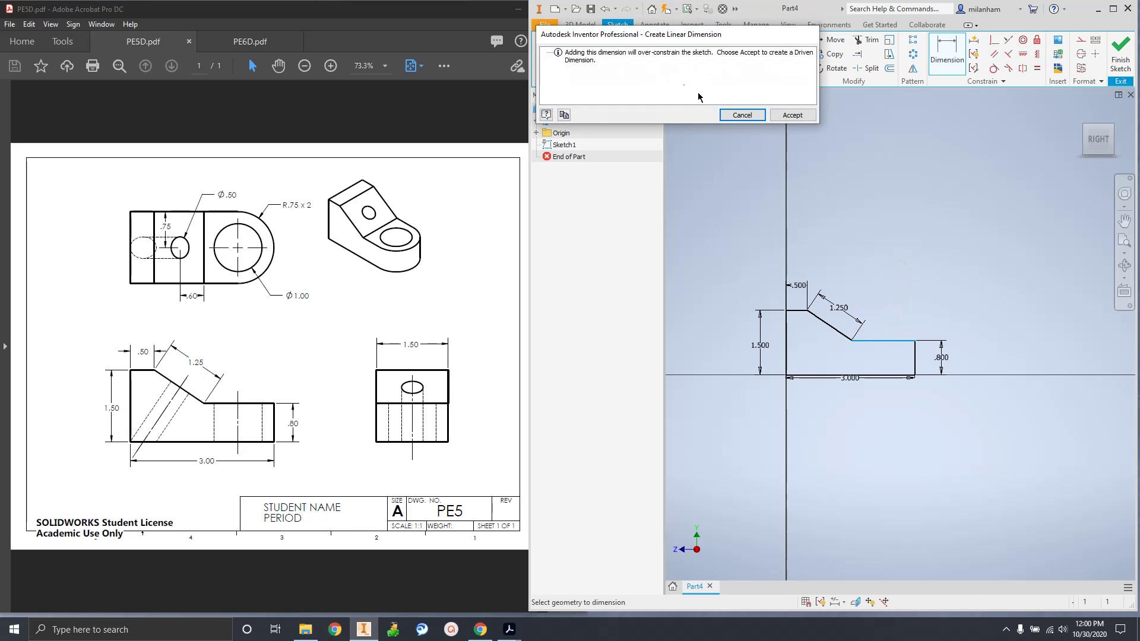
{"action": "left_click", "coordinate": [742, 117]}
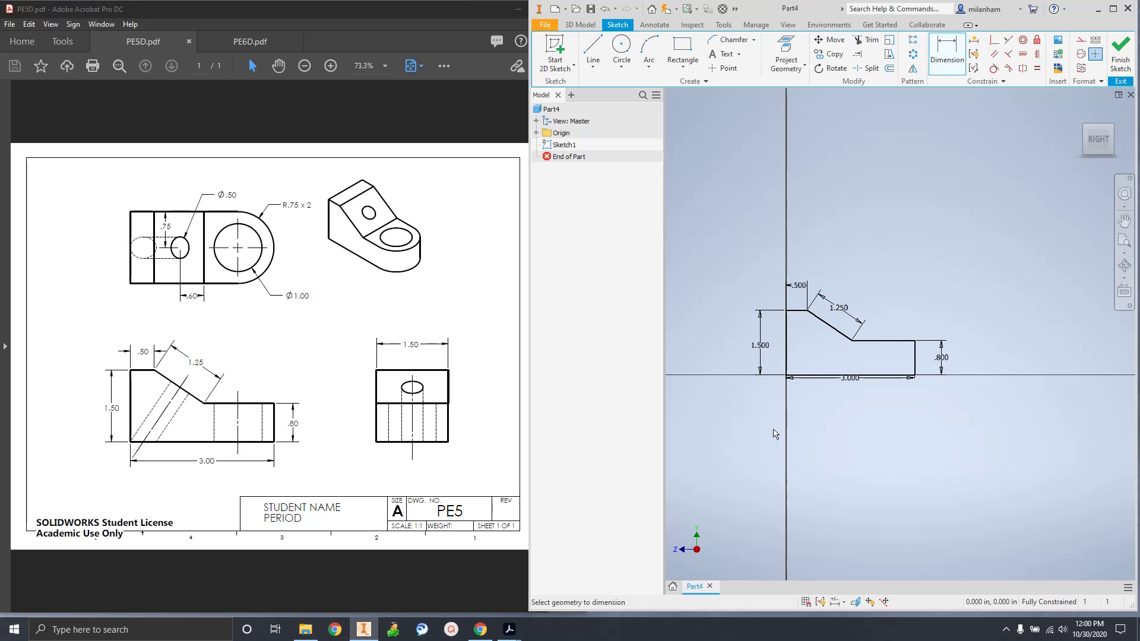
Finish the sketch and extrude the closed profile 1.5 in
{"action": "left_click", "coordinate": [1123, 57]}
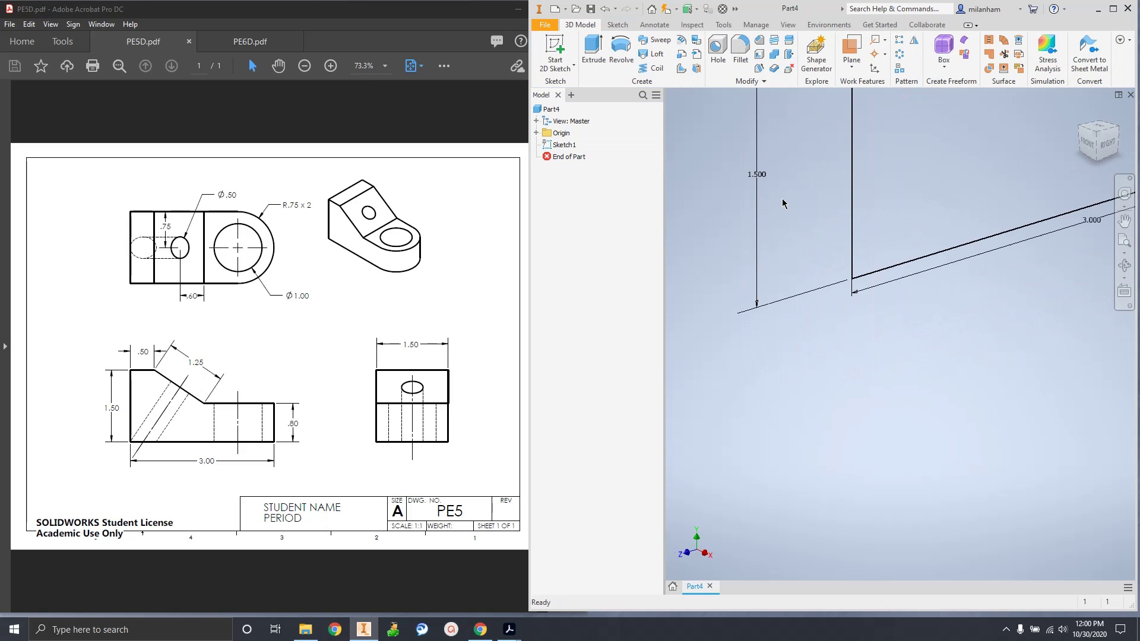
{"action": "left_click", "coordinate": [600, 55]}
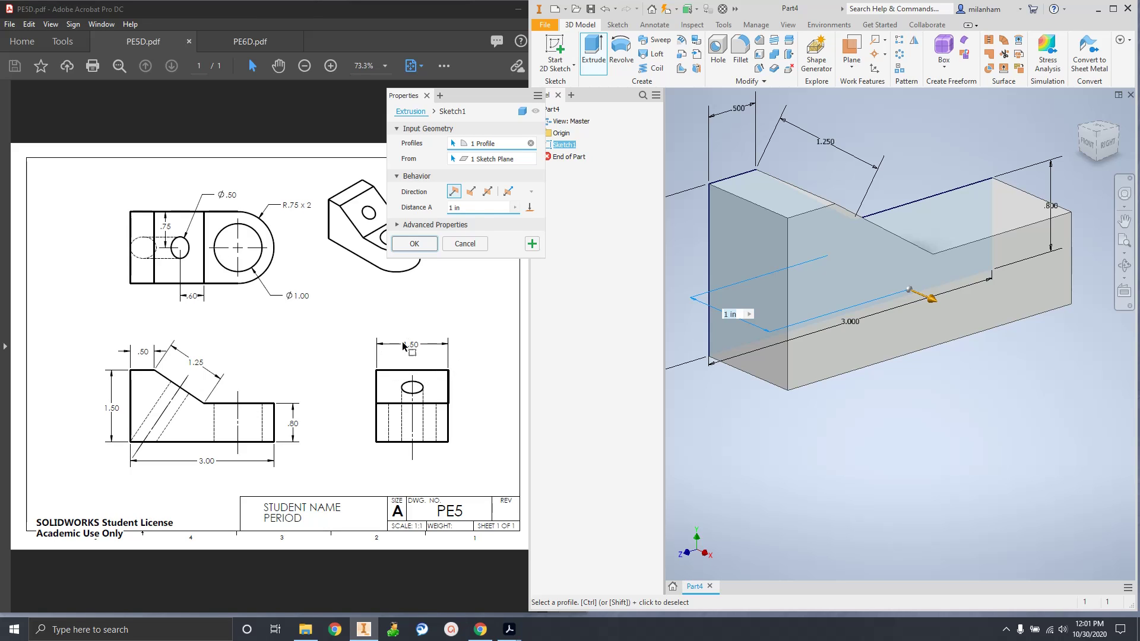
{"action": "left_click", "coordinate": [478, 209]}
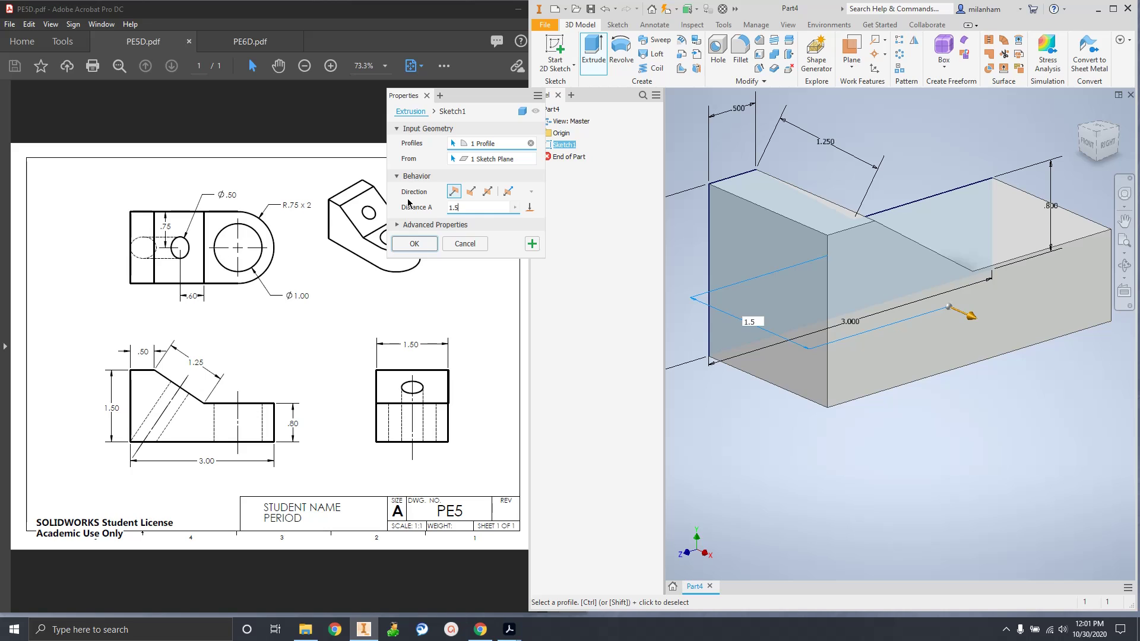
{"action": "key", "text": "Return"}
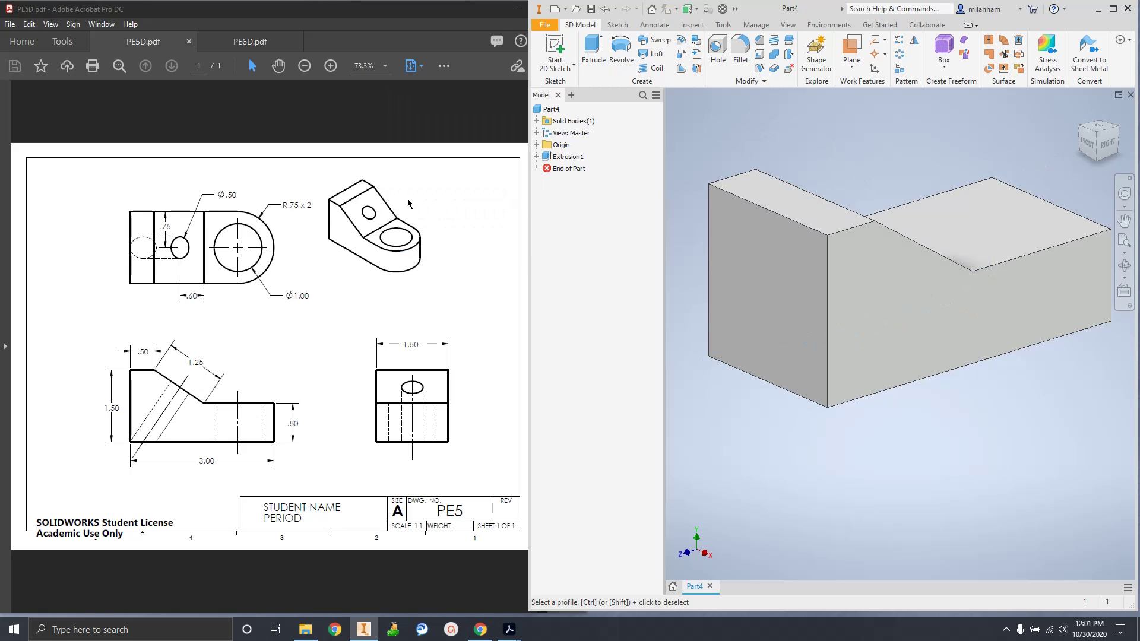
Round the two vertical edges at the low end of the block with a 0.75 in fillet
{"action": "left_click", "coordinate": [1119, 132]}
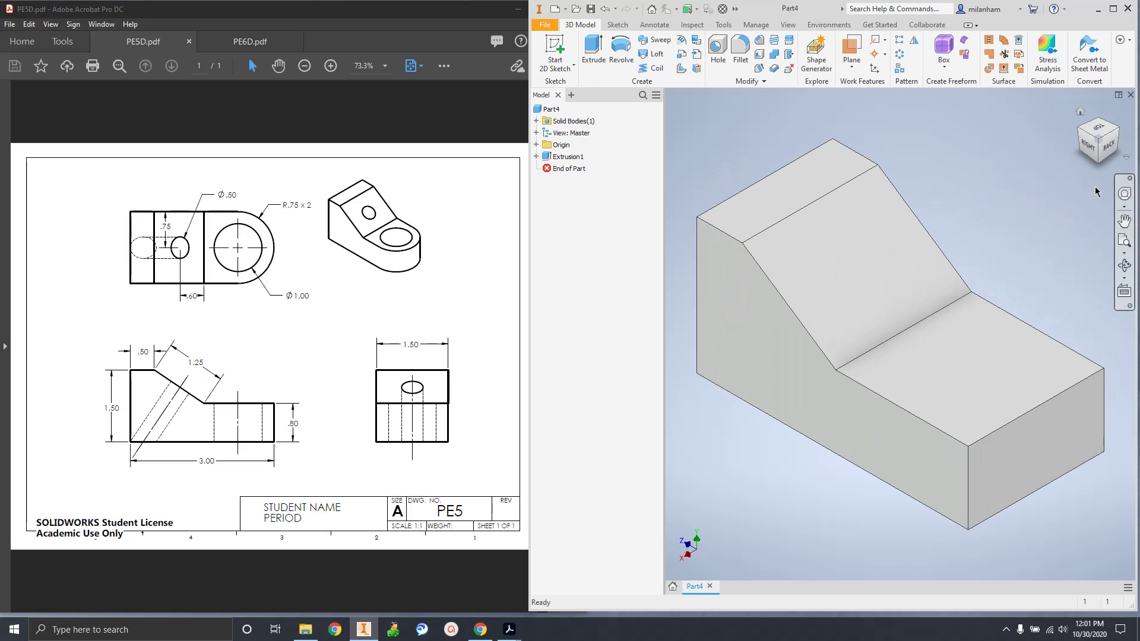
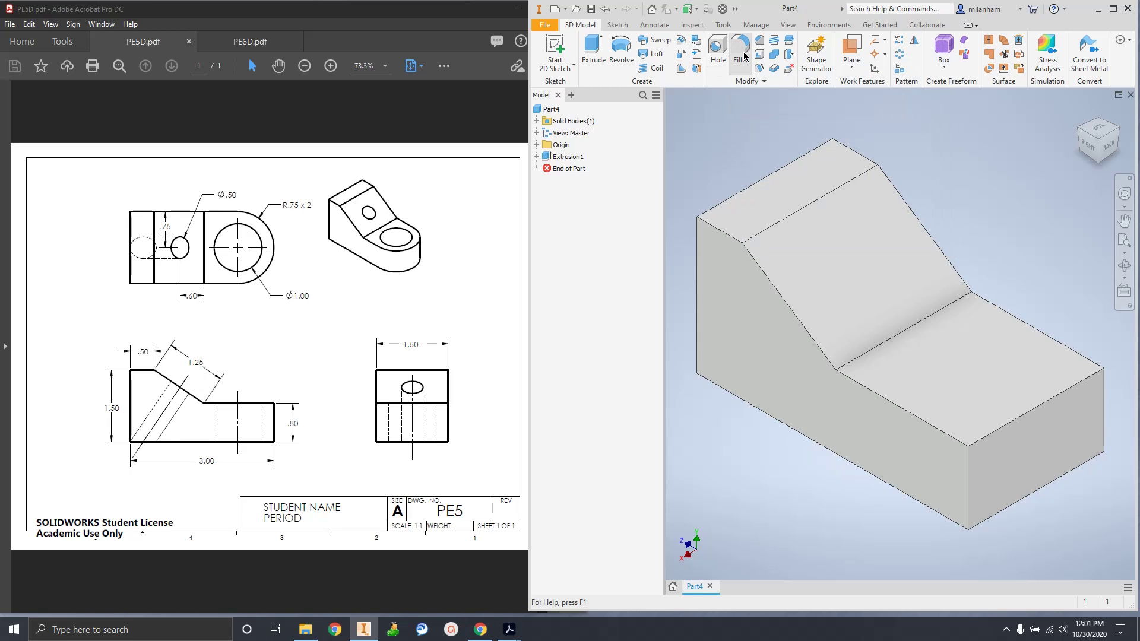
{"action": "left_click", "coordinate": [742, 54]}
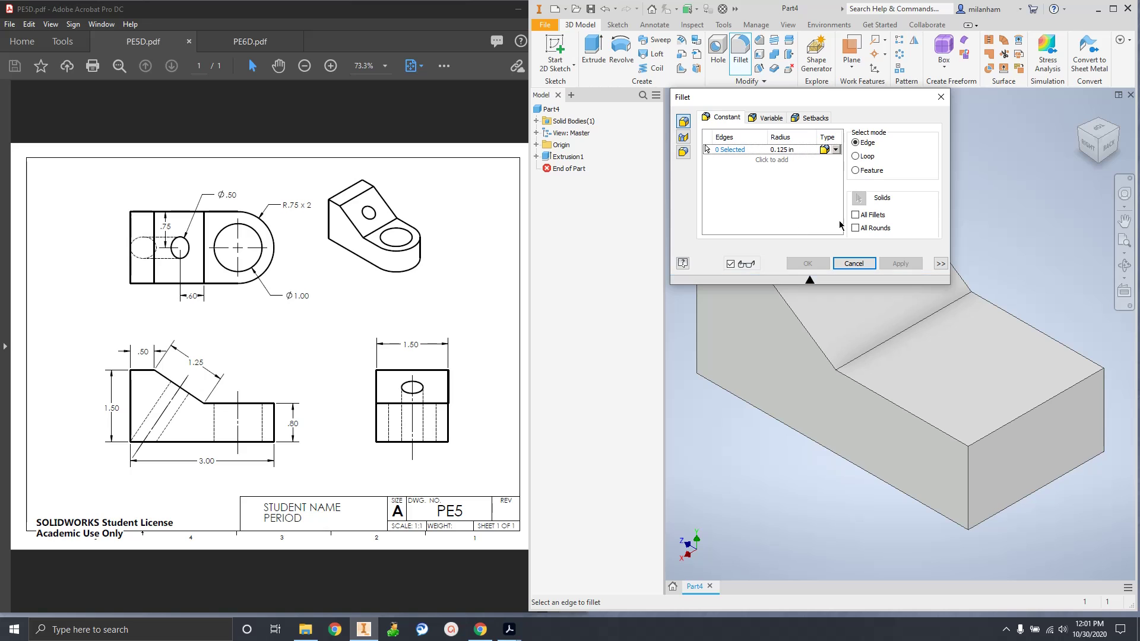
{"action": "left_click_drag", "start_coordinate": [863, 99], "coordinate": [570, 129]}
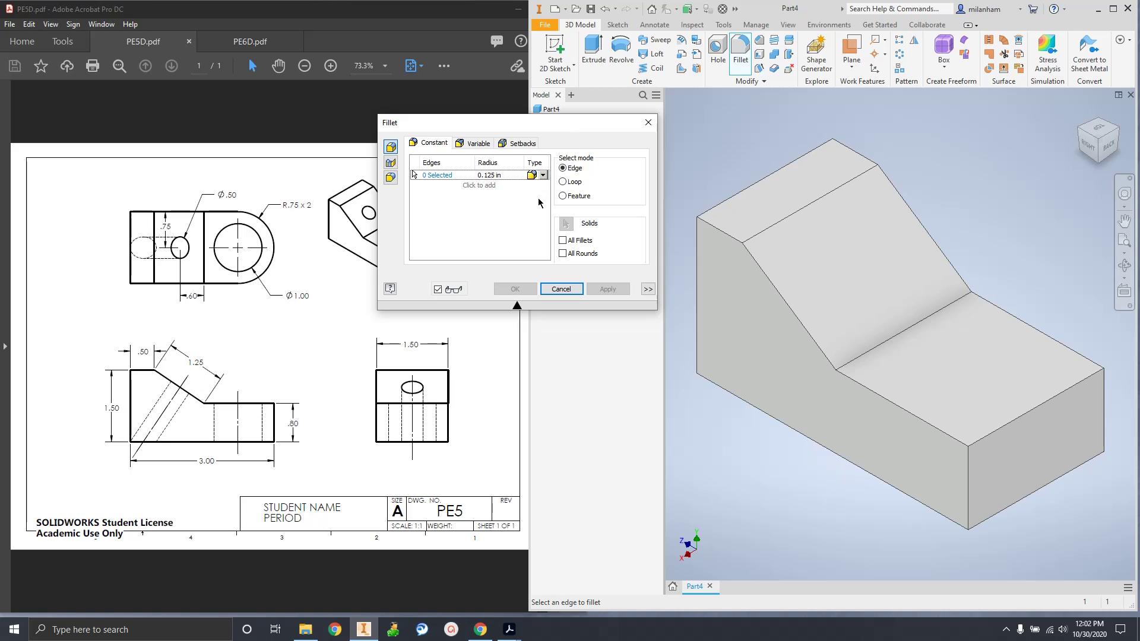
{"action": "left_click", "coordinate": [499, 175]}
{"action": "left_click", "coordinate": [283, 205]}
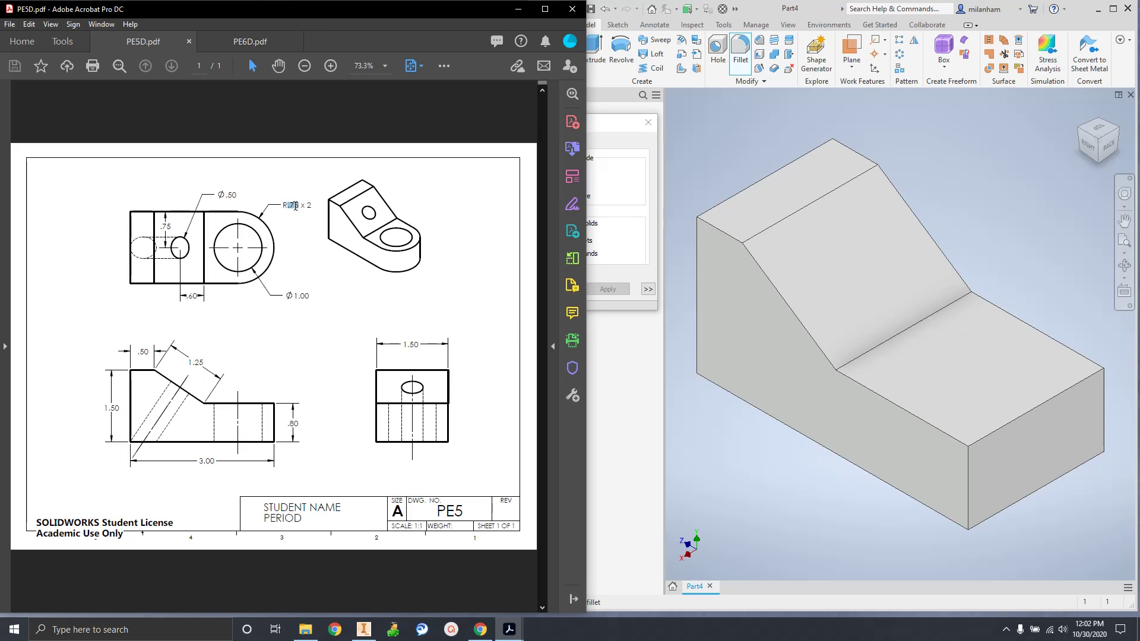
{"action": "left_click", "coordinate": [317, 218]}
{"action": "left_click", "coordinate": [594, 125]}
{"action": "left_click", "coordinate": [490, 174]}
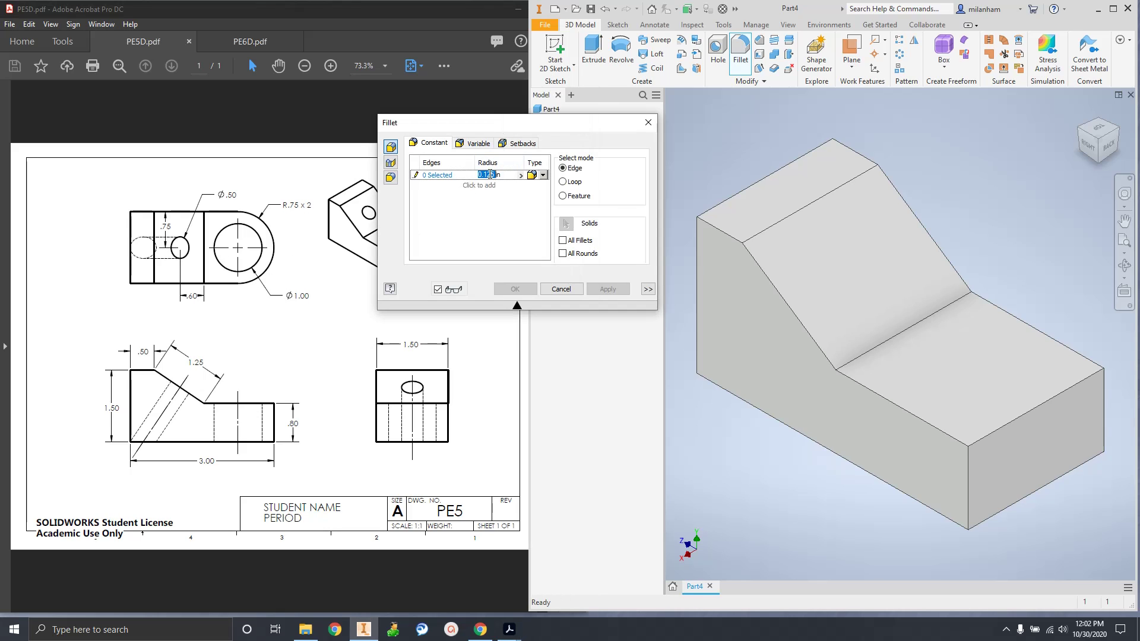
{"action": "type", "text": ".75in"}
{"action": "left_click", "coordinate": [969, 471]}
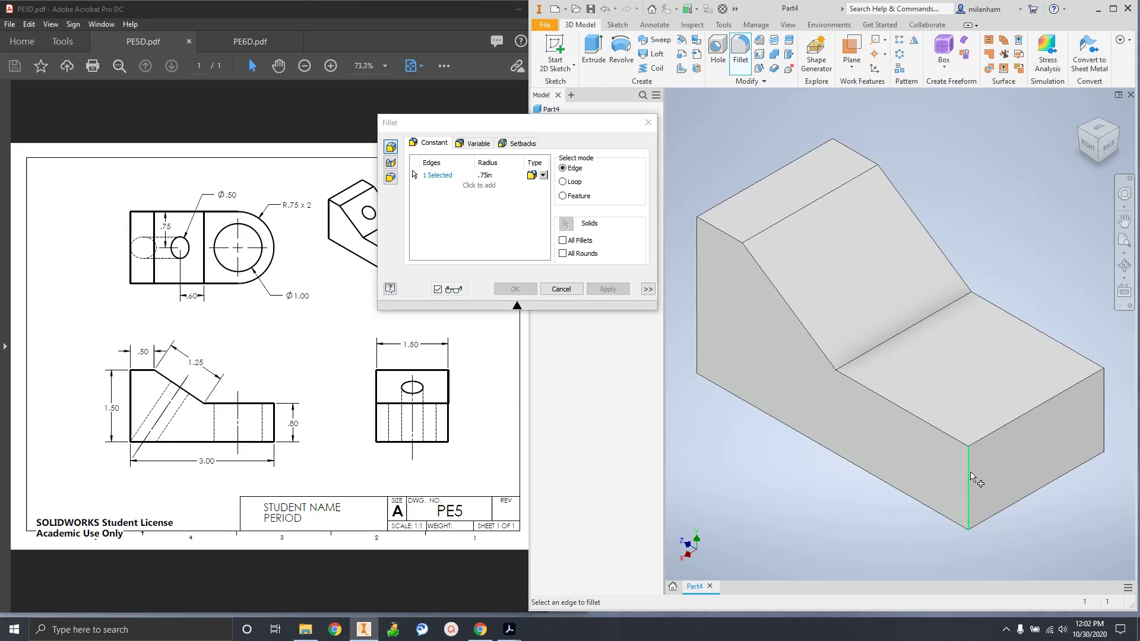
{"action": "left_click", "coordinate": [1103, 416]}
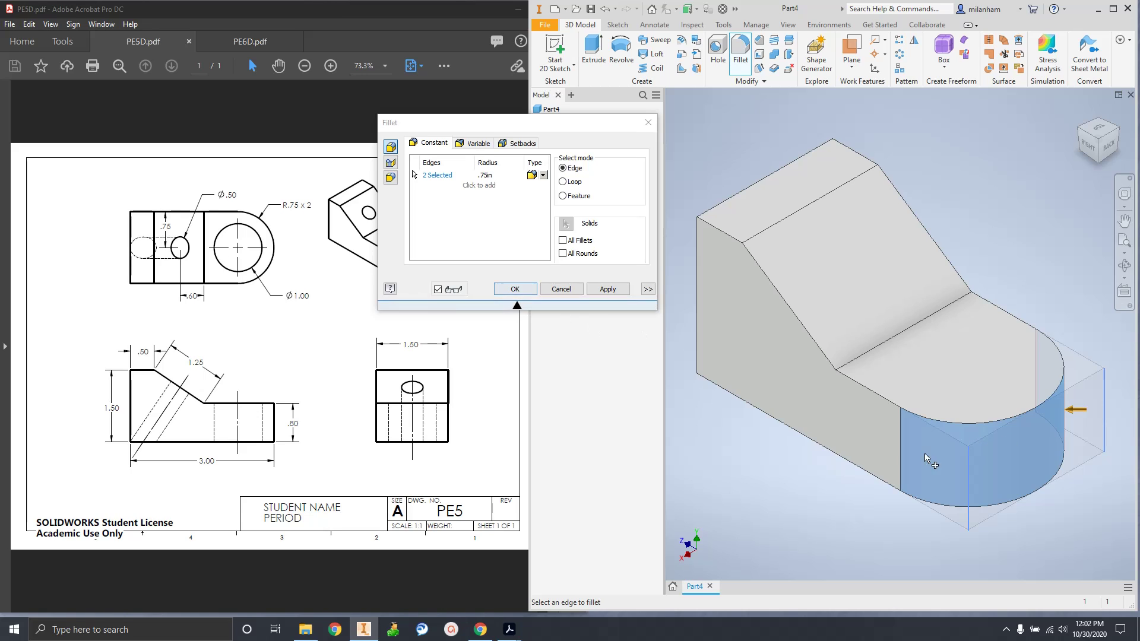
{"action": "left_click", "coordinate": [515, 289]}
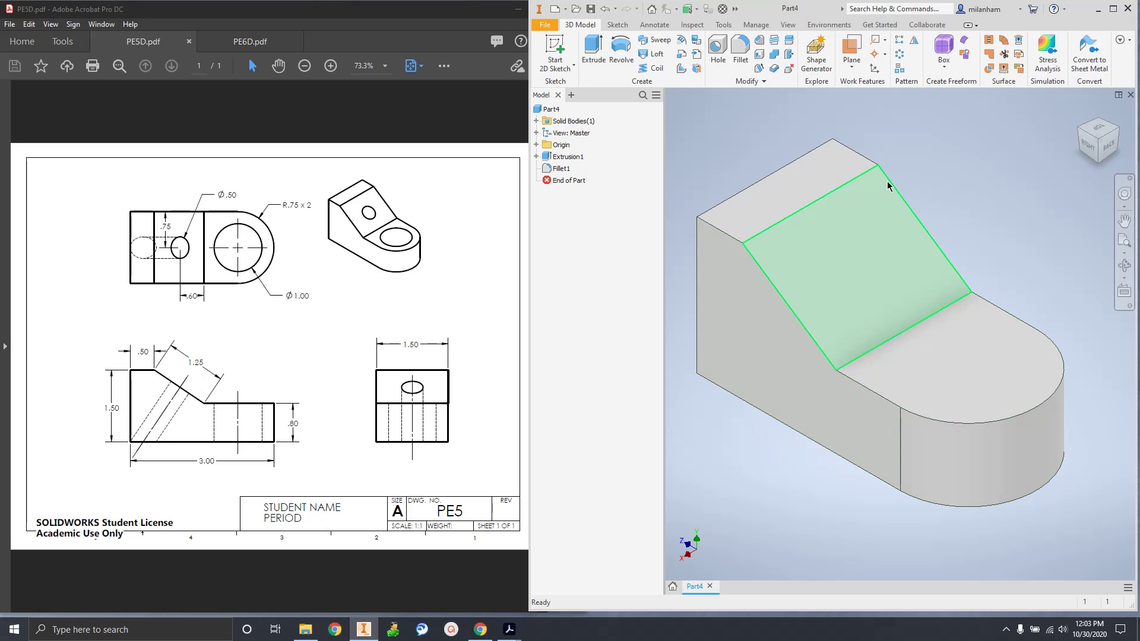
Start a sketch on the flat upper face of the low, rounded ledge
{"action": "left_click", "coordinate": [555, 49]}
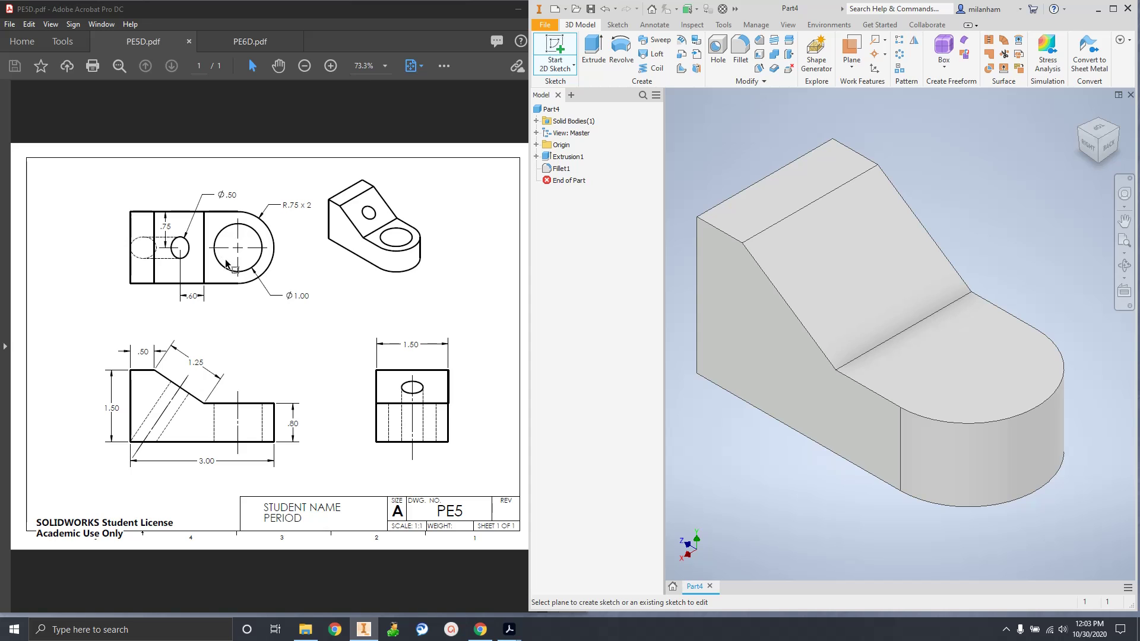
{"action": "left_click", "coordinate": [893, 376]}
{"action": "mouse_move", "coordinate": [870, 272]}
{"action": "middle_mouse_down"}
{"action": "mouse_move", "coordinate": [766, 236]}
{"action": "mouse_move", "coordinate": [584, 139]}
{"action": "middle_mouse_up"}
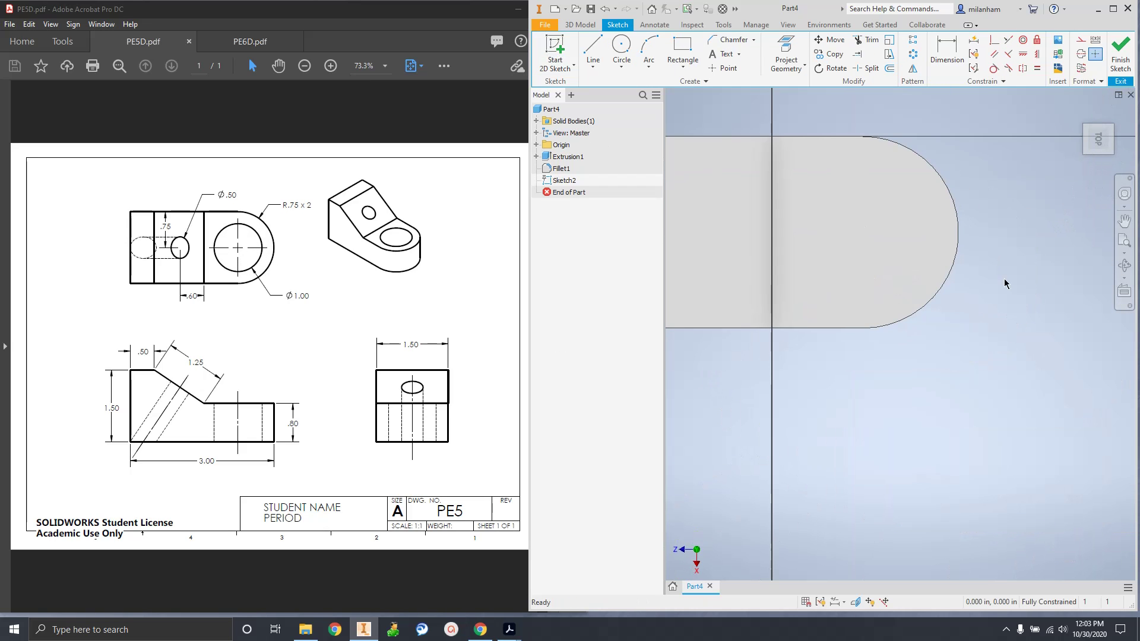
{"action": "left_click", "coordinate": [623, 45]}
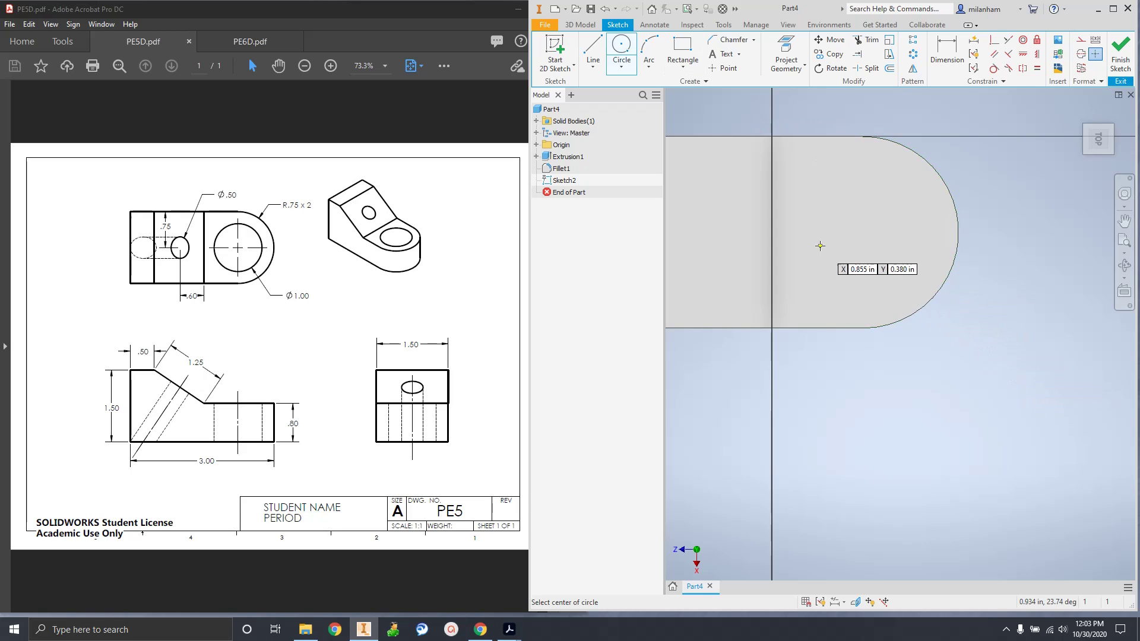
{"action": "left_click", "coordinate": [862, 232]}
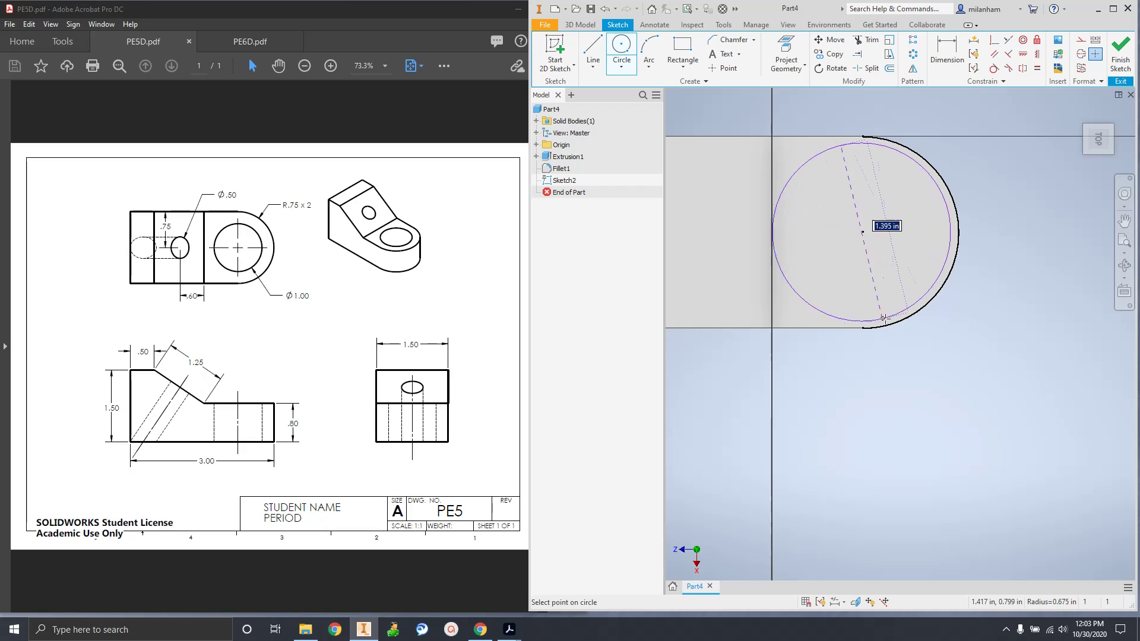
{"action": "key", "text": "Escape"}
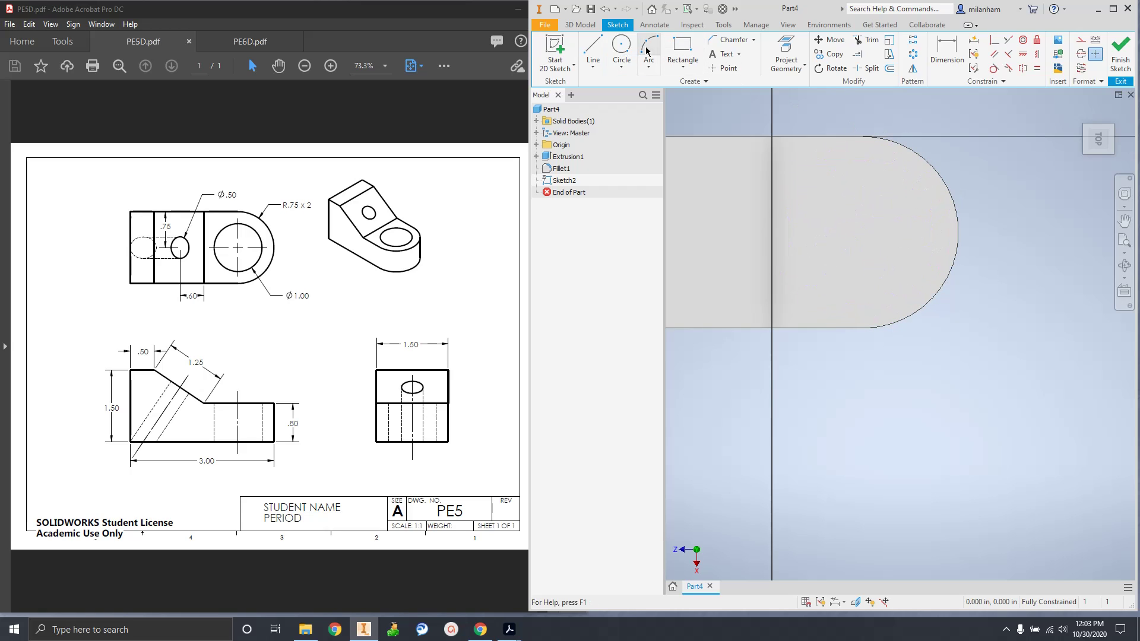
Draw a circle of 1 in diameter concentric with the ledge's rounded end
{"action": "left_click", "coordinate": [622, 47]}
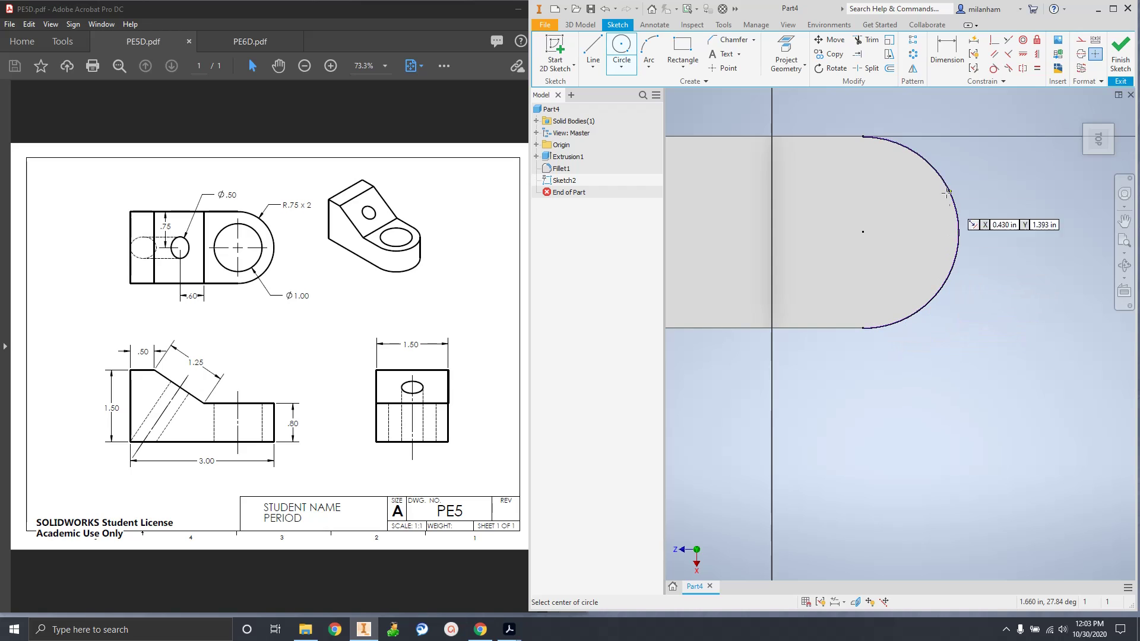
{"action": "left_click", "coordinate": [864, 233]}
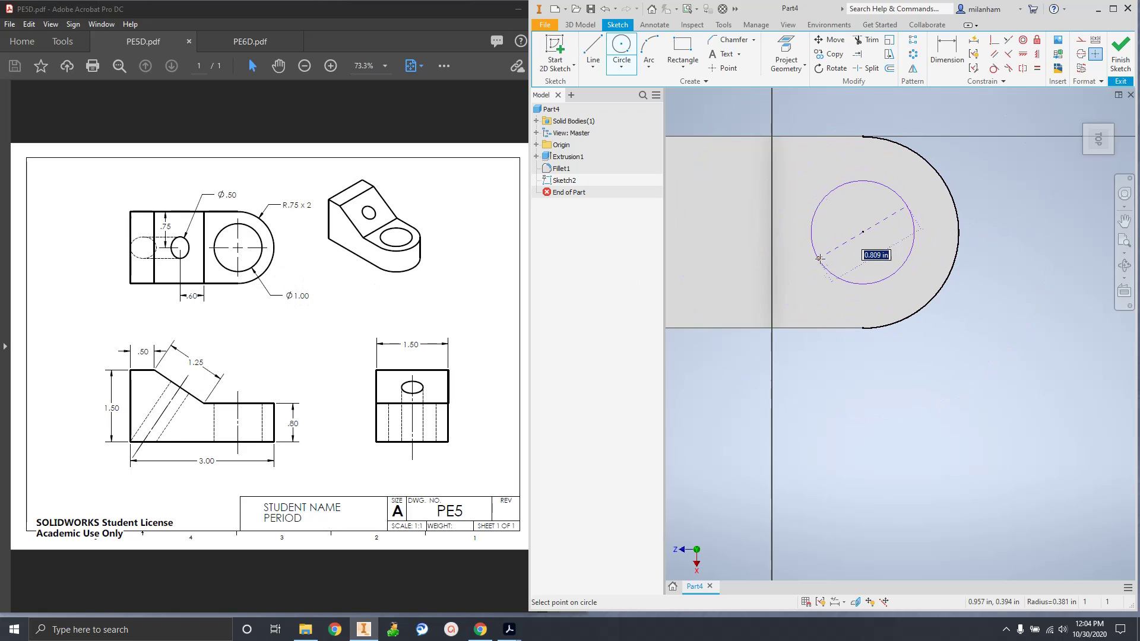
{"action": "type", "text": "1"}
{"action": "key", "text": "Return"}
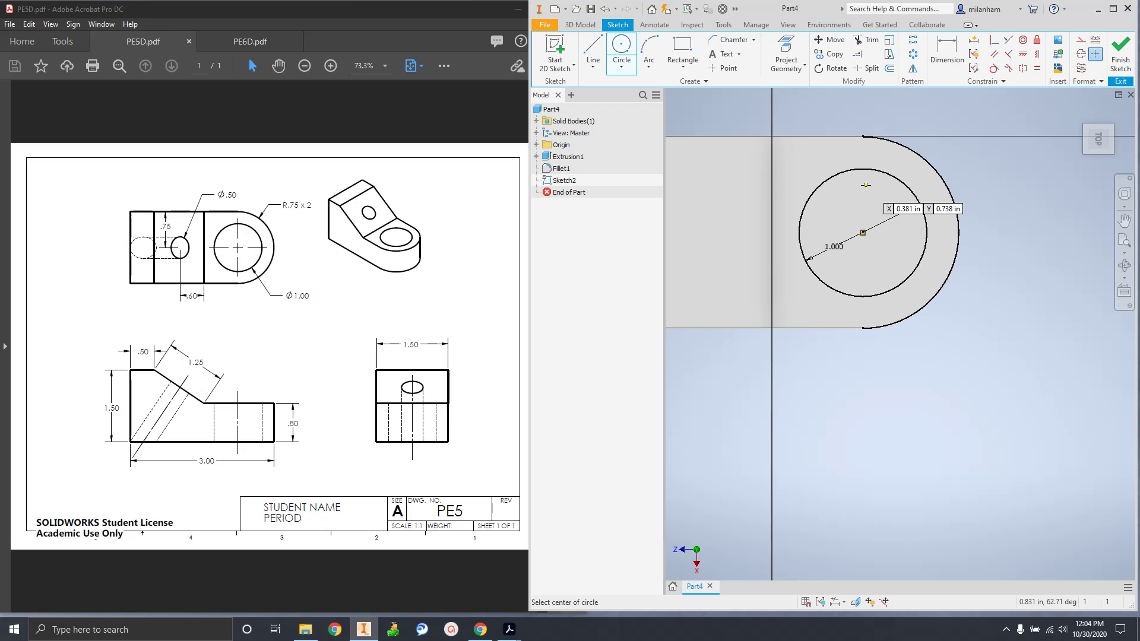
Finish the sketch and extrude the circle as a 1.5 in deep cut down through the ledge
{"action": "left_click", "coordinate": [1117, 59]}
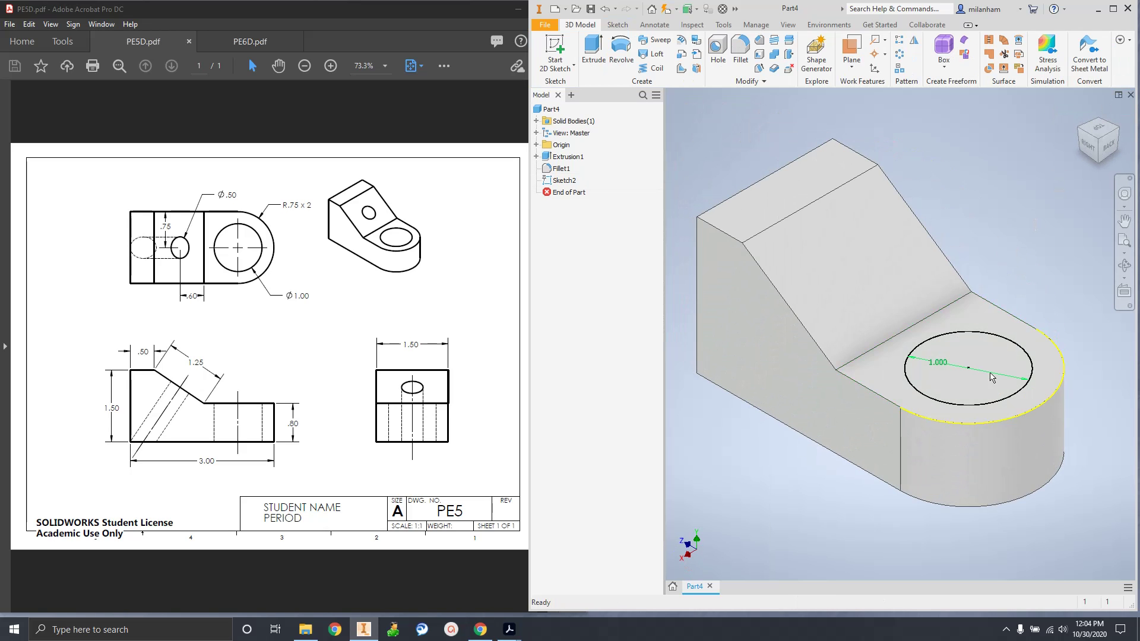
{"action": "left_click", "coordinate": [594, 52]}
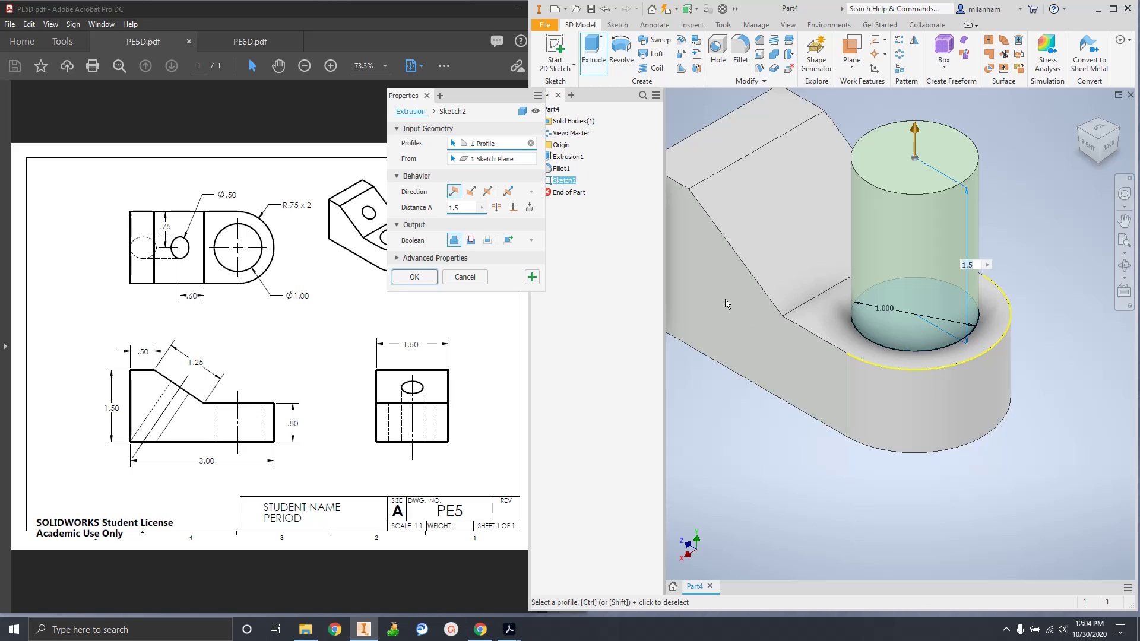
{"action": "left_click", "coordinate": [471, 242]}
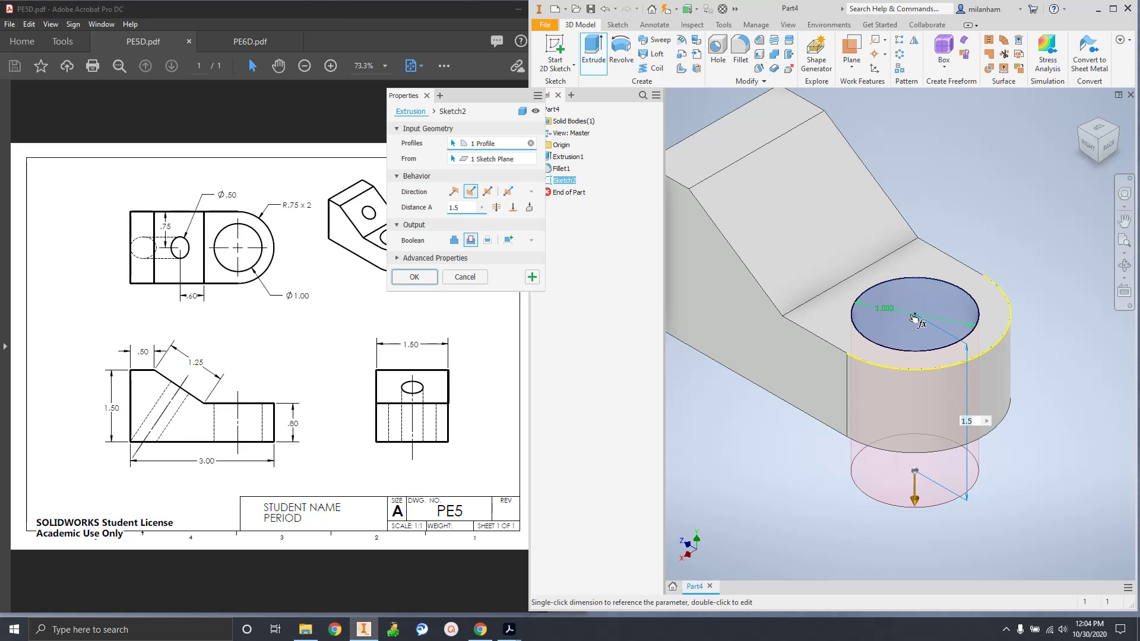
{"action": "left_click", "coordinate": [415, 277]}
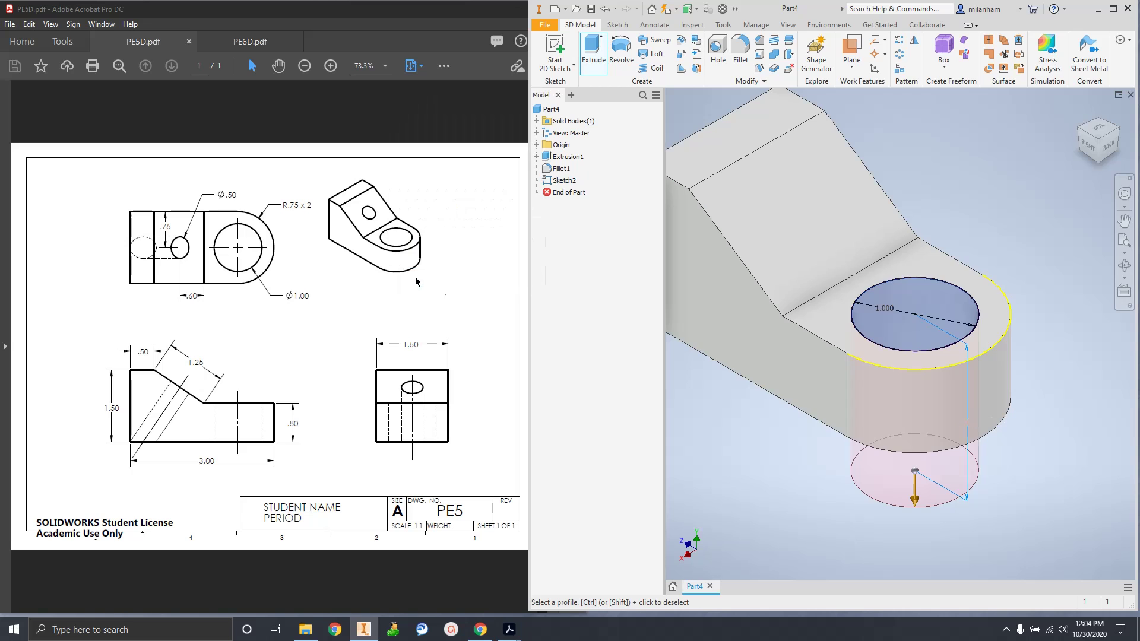
{"action": "left_click", "coordinate": [1098, 129]}
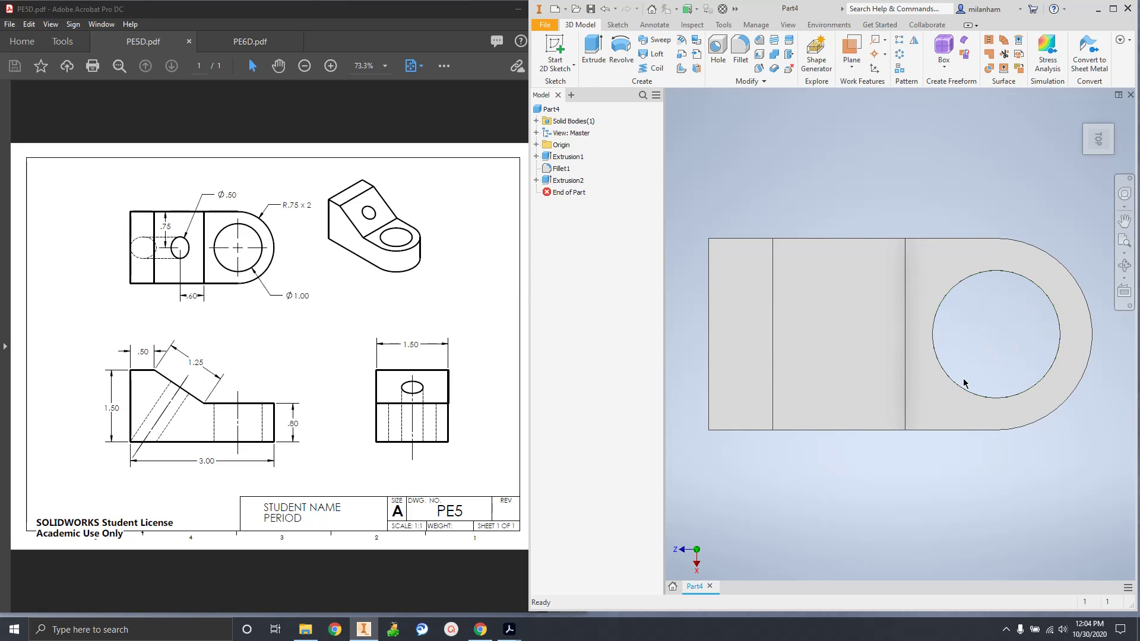
{"action": "left_click", "coordinate": [1112, 156]}
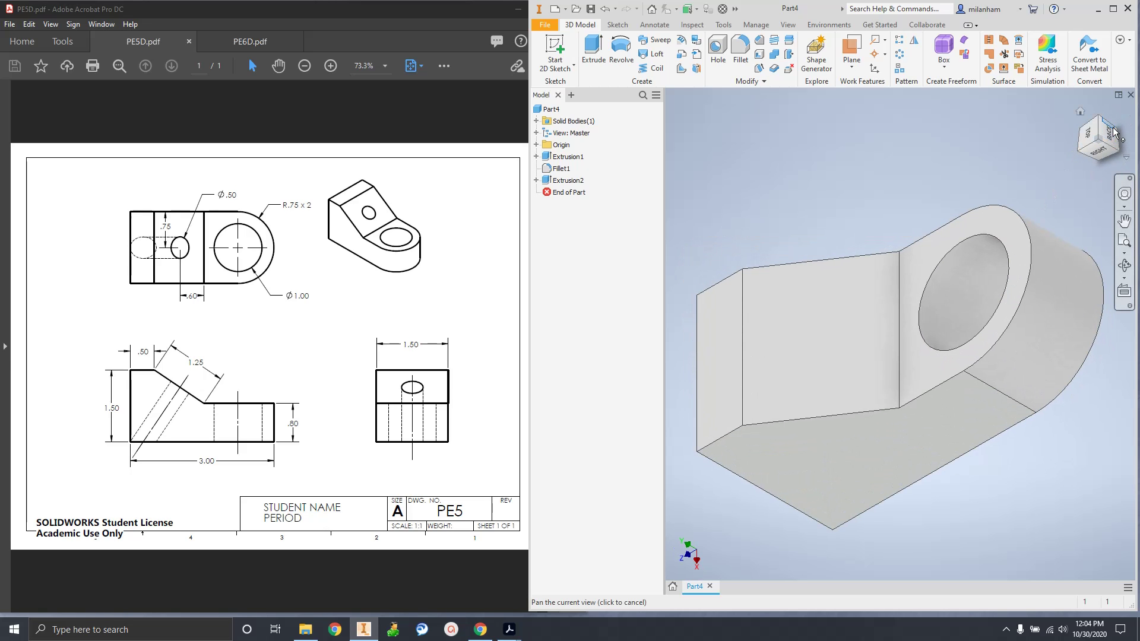
{"action": "left_click", "coordinate": [1101, 123]}
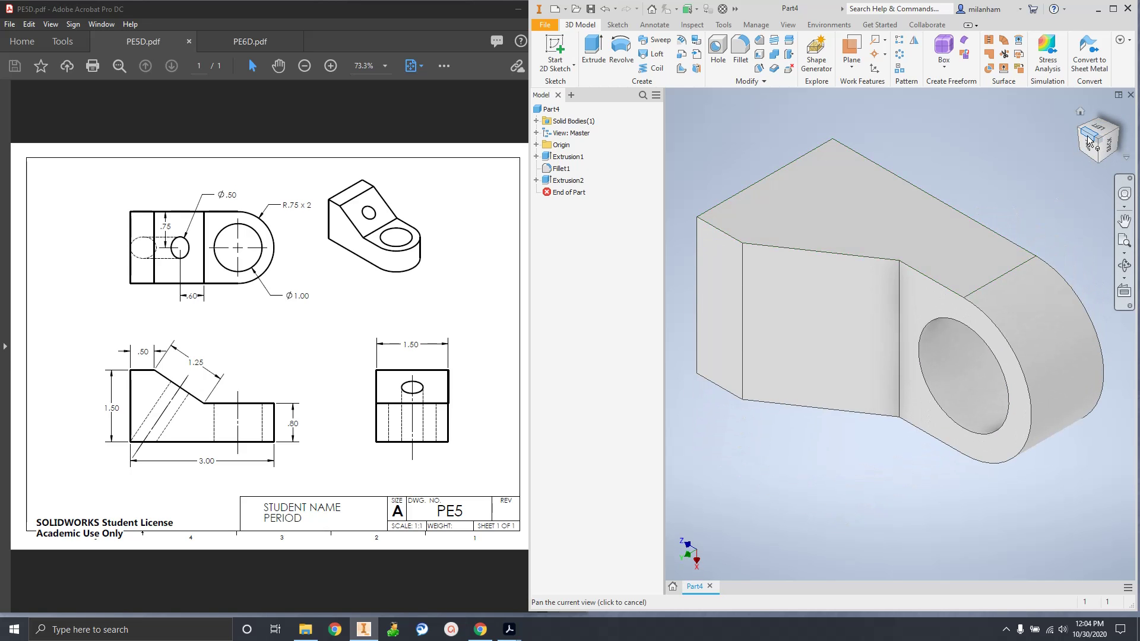
{"action": "left_click", "coordinate": [1083, 120]}
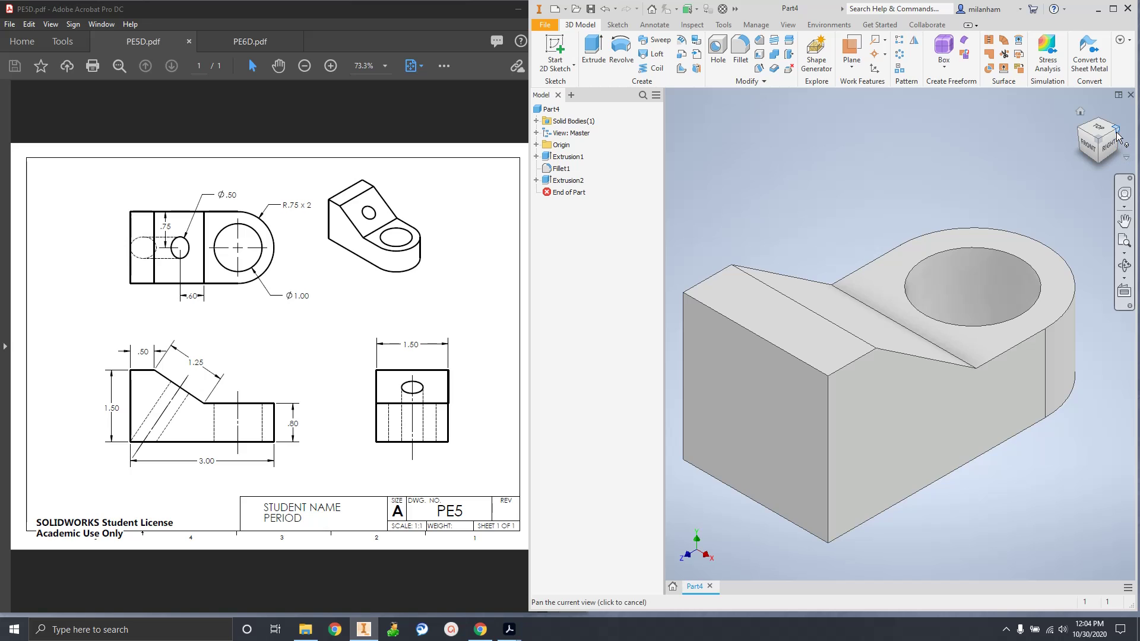
{"action": "left_click", "coordinate": [1073, 160]}
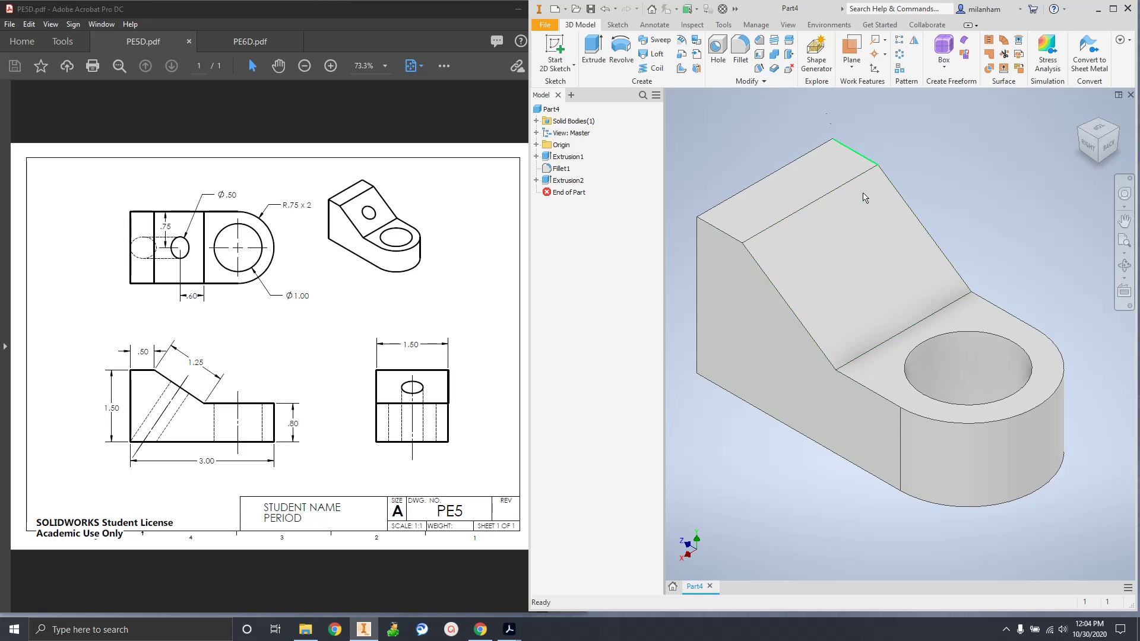
{"action": "left_click", "coordinate": [555, 51]}
{"action": "left_click", "coordinate": [911, 279]}
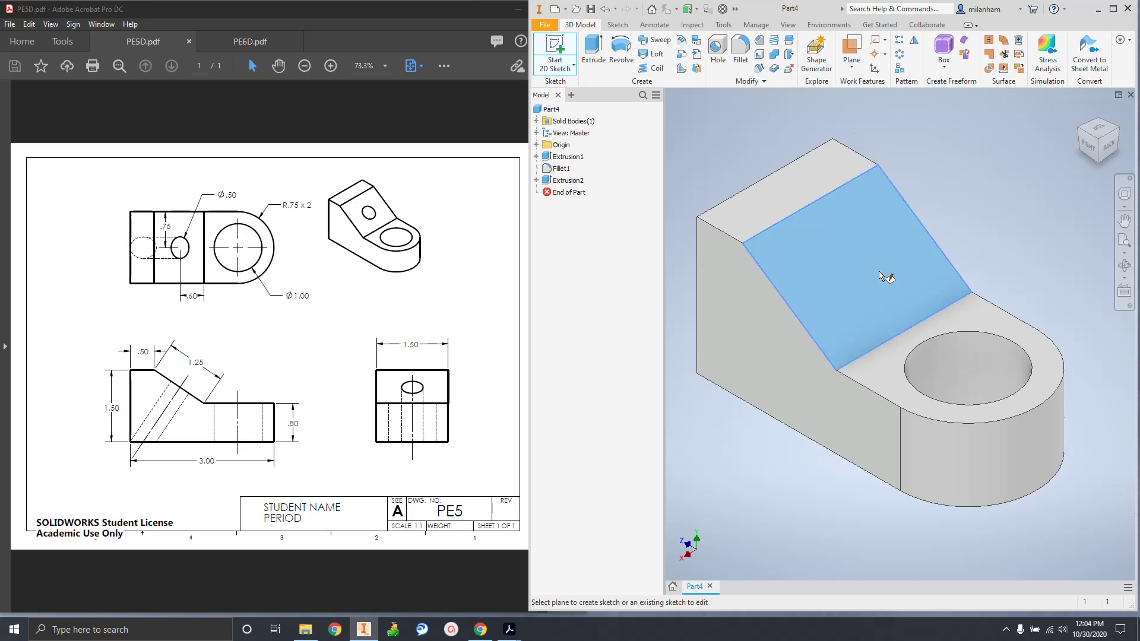
{"action": "mouse_move", "coordinate": [885, 325]}
{"action": "middle_mouse_down"}
{"action": "mouse_move", "coordinate": [910, 326]}
{"action": "mouse_move", "coordinate": [949, 248]}
{"action": "middle_mouse_up"}
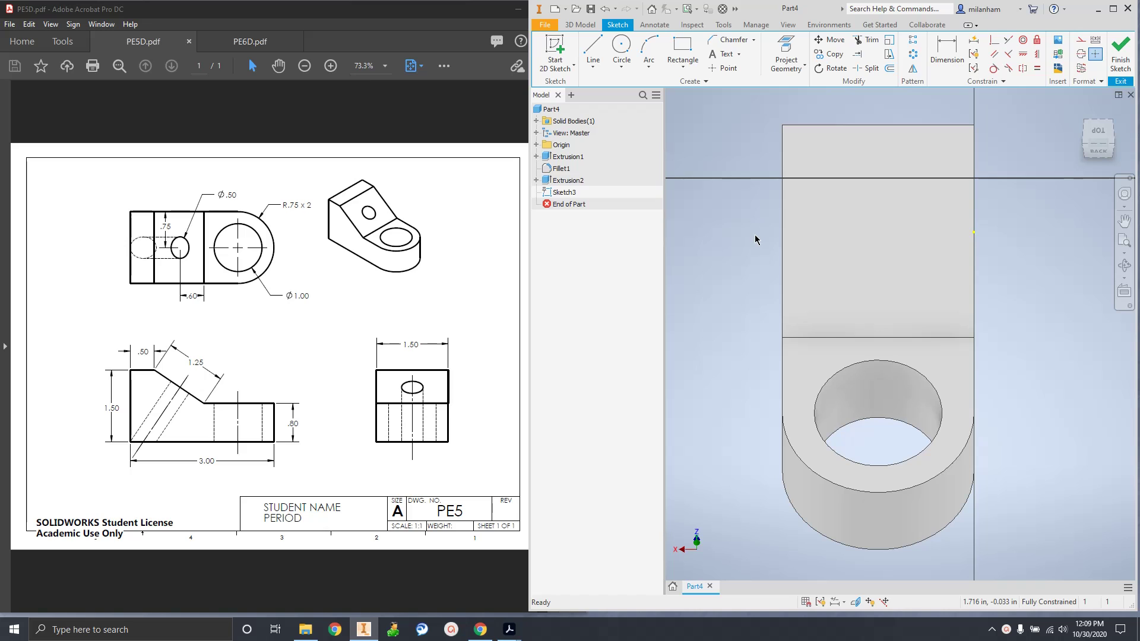
{"action": "left_click", "coordinate": [557, 48]}
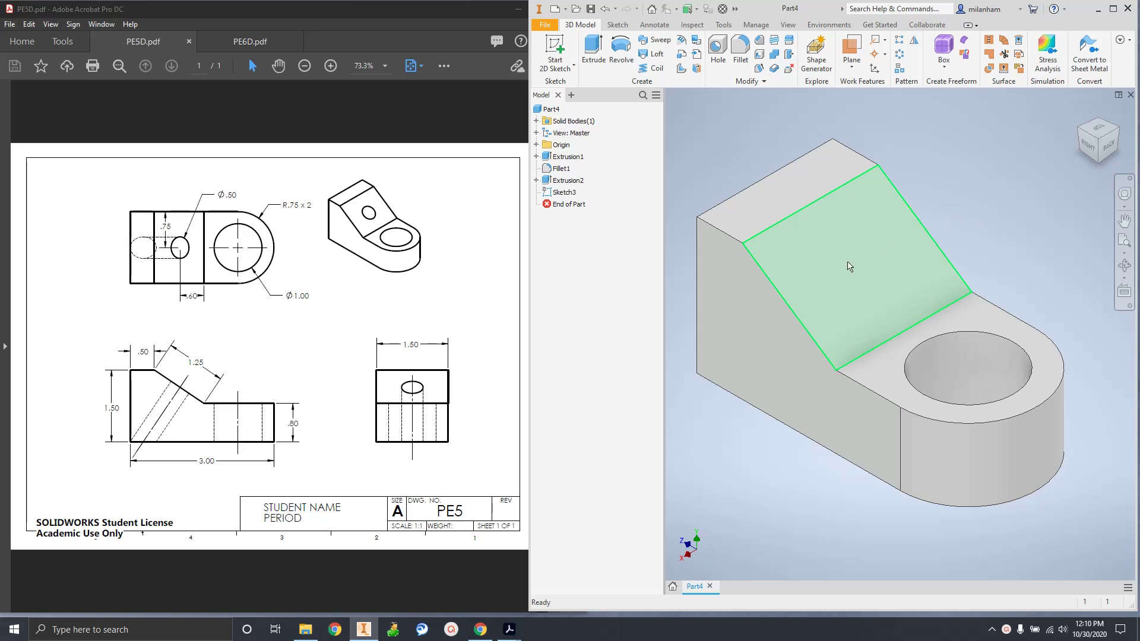
Start a sketch on the sloped face and draw a circle of 0.5 in diameter near its middle
{"action": "left_click", "coordinate": [555, 51]}
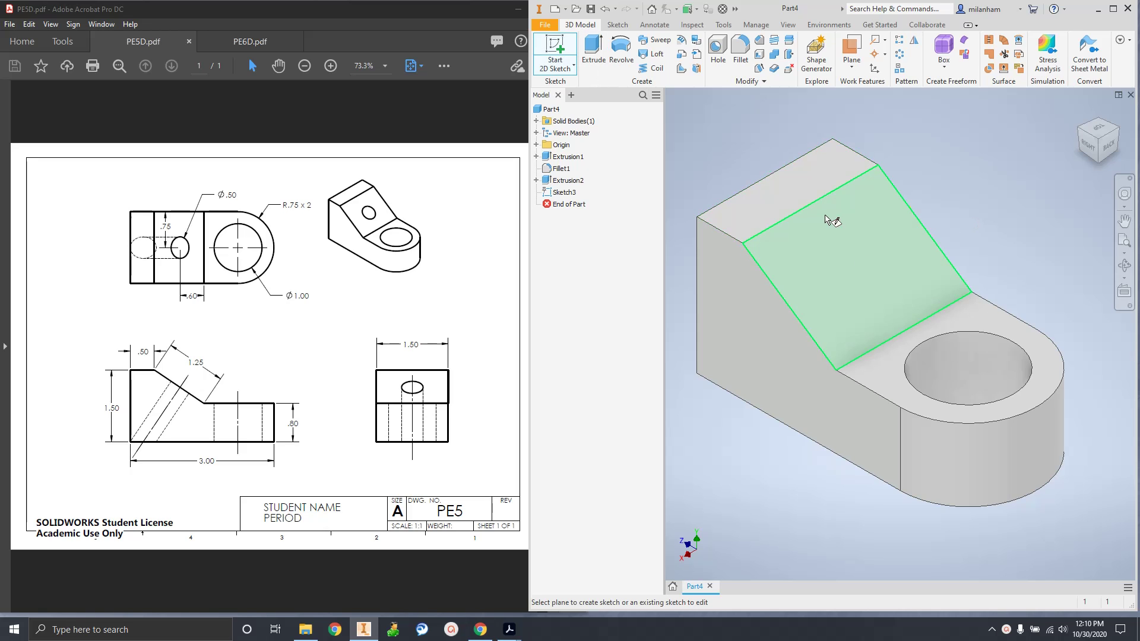
{"action": "left_click", "coordinate": [853, 258]}
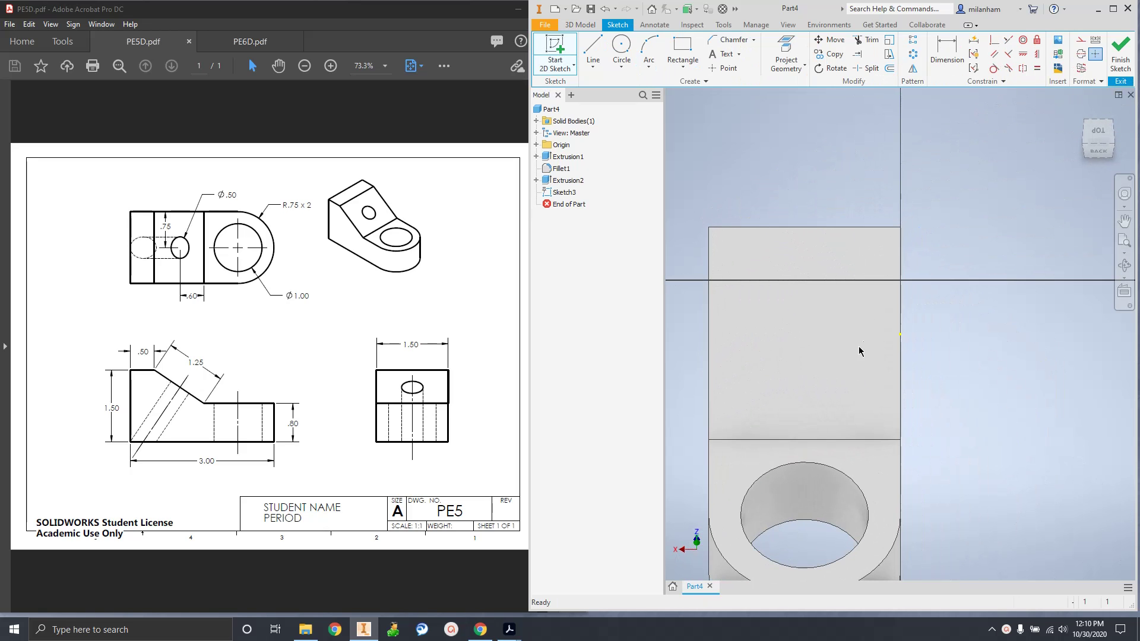
{"action": "middle_click_drag", "start_coordinate": [842, 359], "coordinate": [929, 252]}
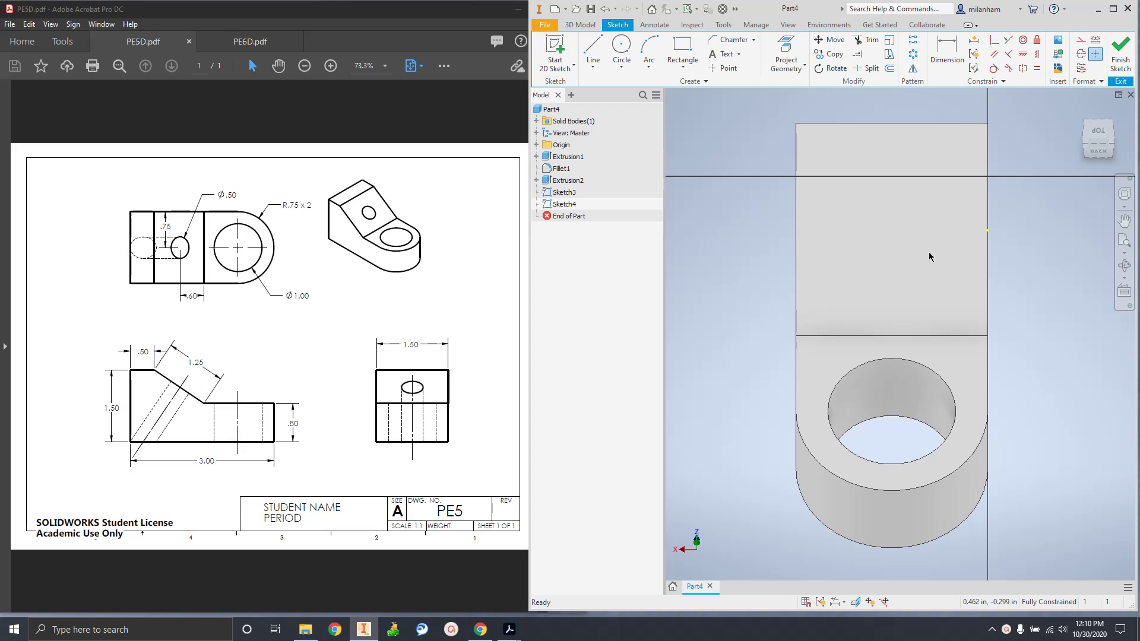
{"action": "left_click", "coordinate": [620, 45]}
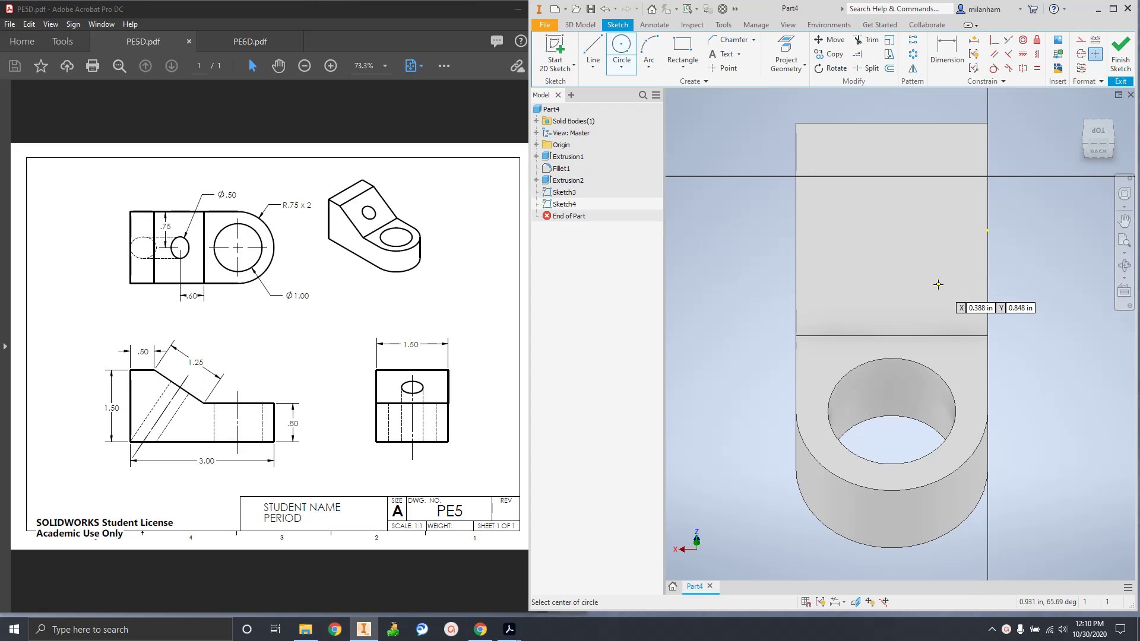
{"action": "left_click", "coordinate": [886, 242]}
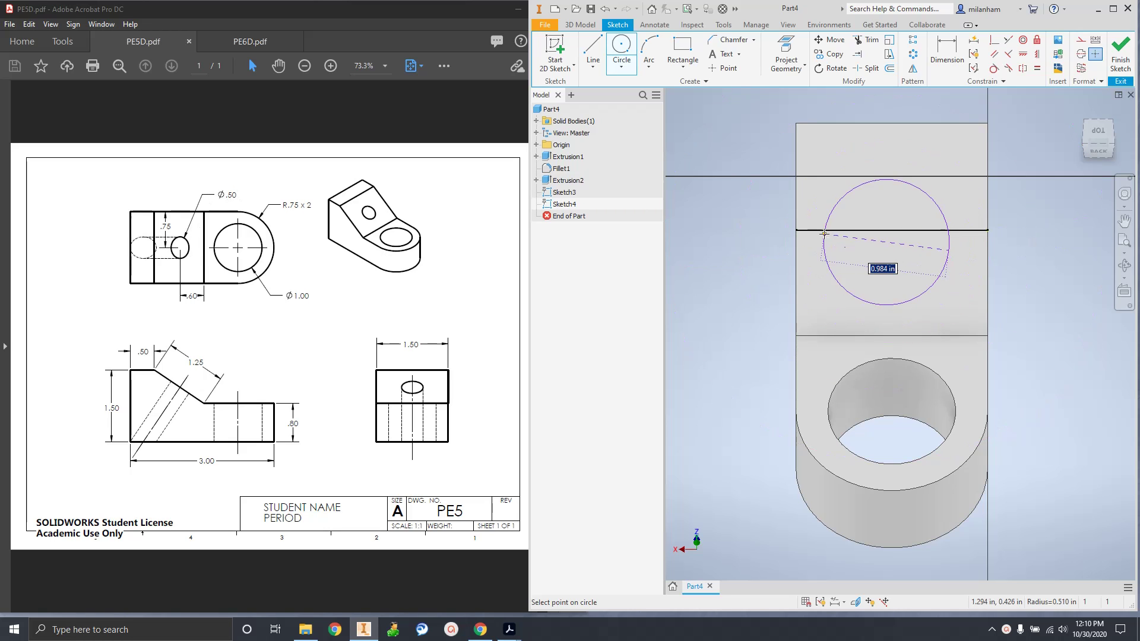
{"action": "type", "text": ".5"}
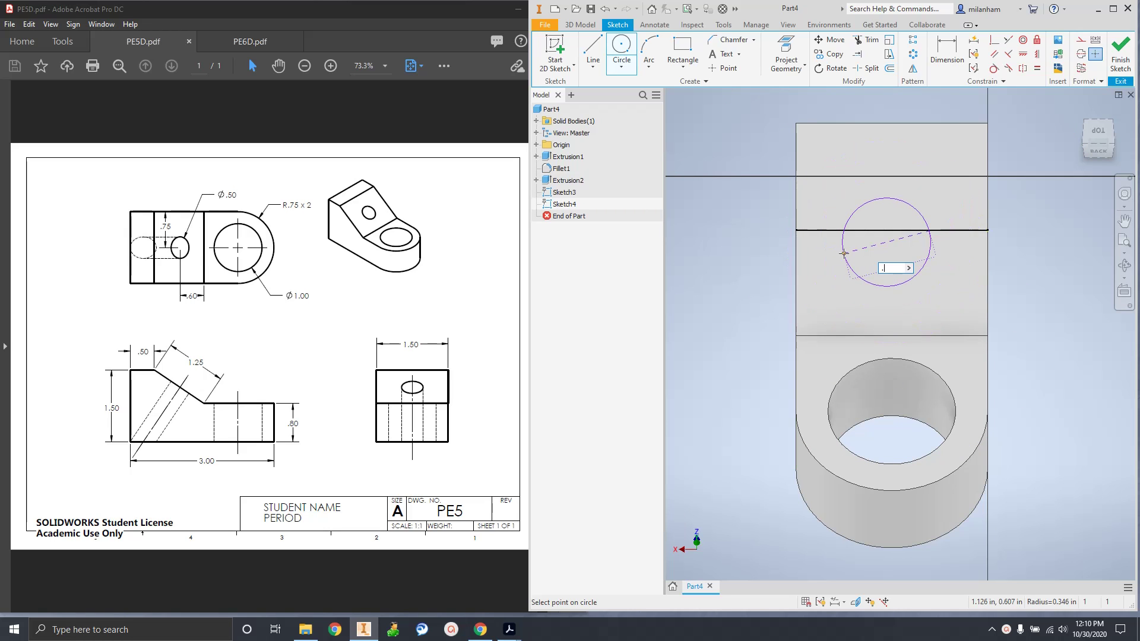
{"action": "key", "text": "Return"}
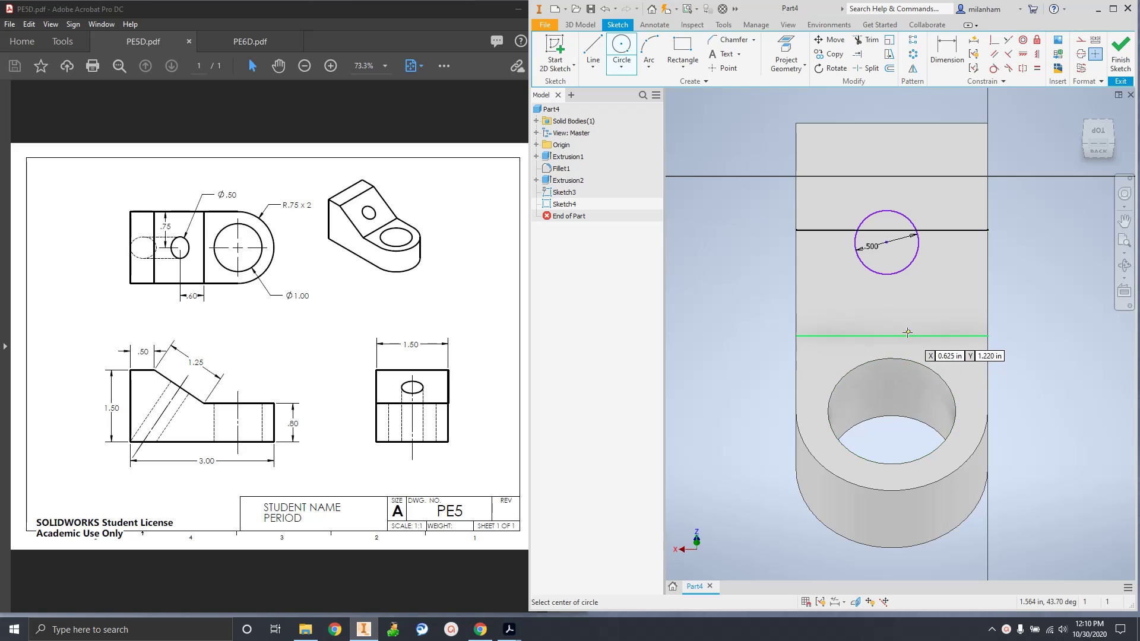
Dimension the circle's centre 0.75 in from the long side edge of the sloped face
{"action": "key", "text": "d"}
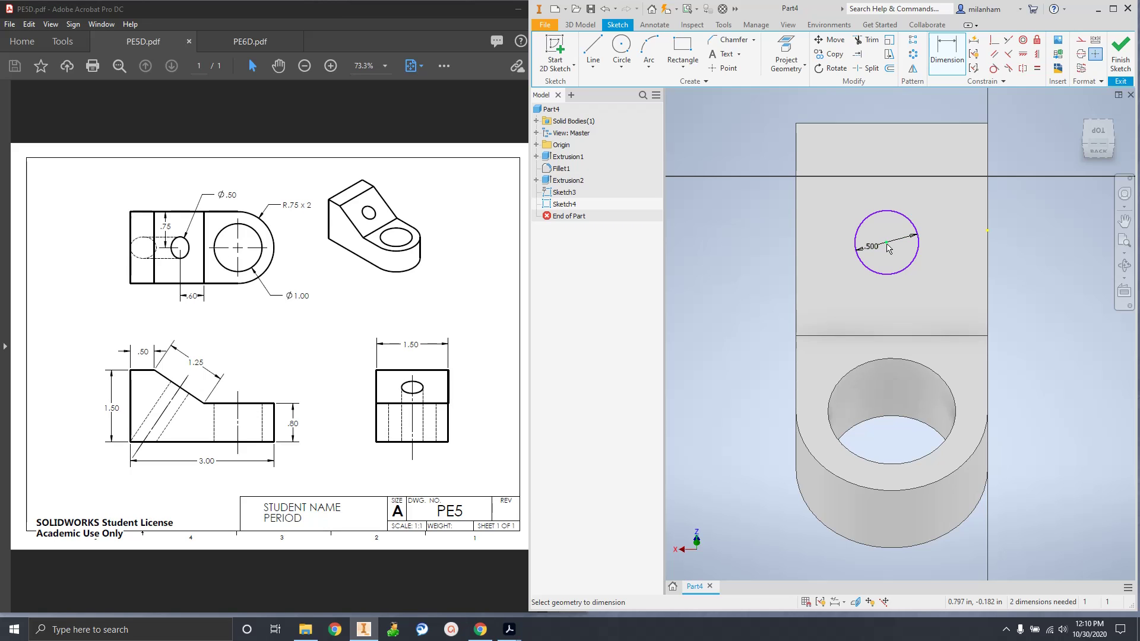
{"action": "mouse_move", "coordinate": [893, 251]}
{"action": "left_click", "coordinate": [986, 236]}
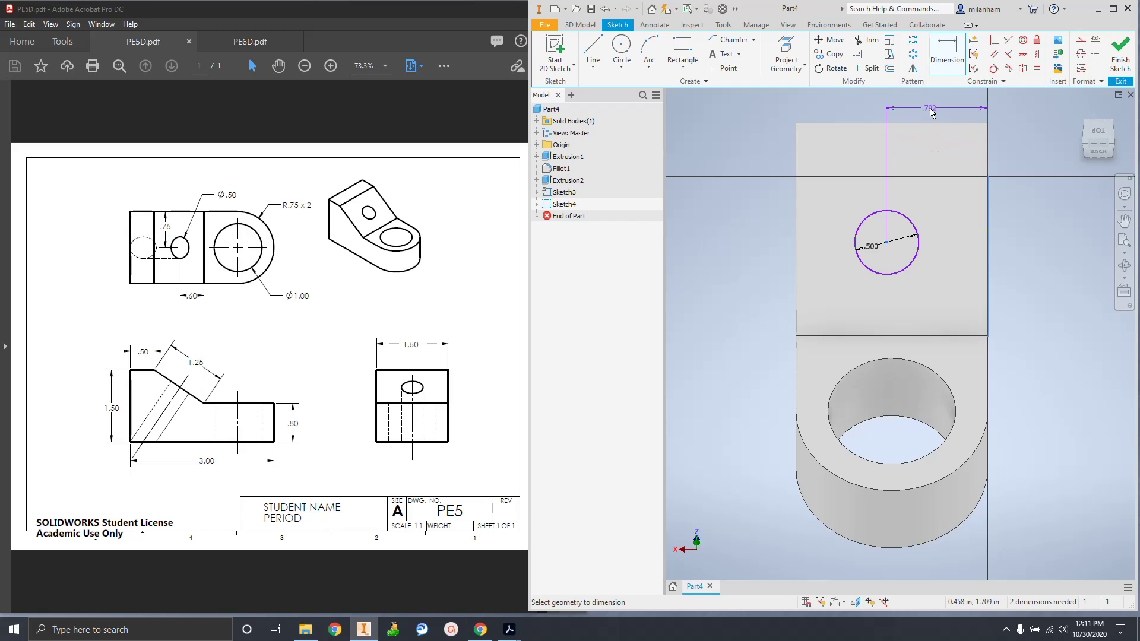
{"action": "left_click", "coordinate": [929, 104]}
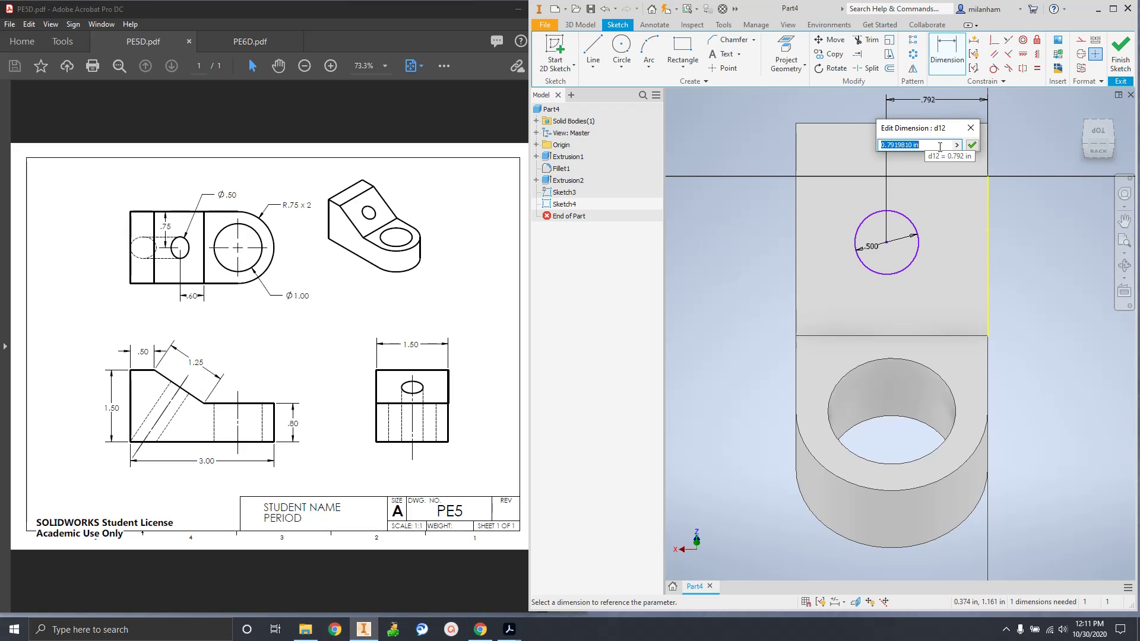
{"action": "type", "text": ".75"}
{"action": "key", "text": "Return"}
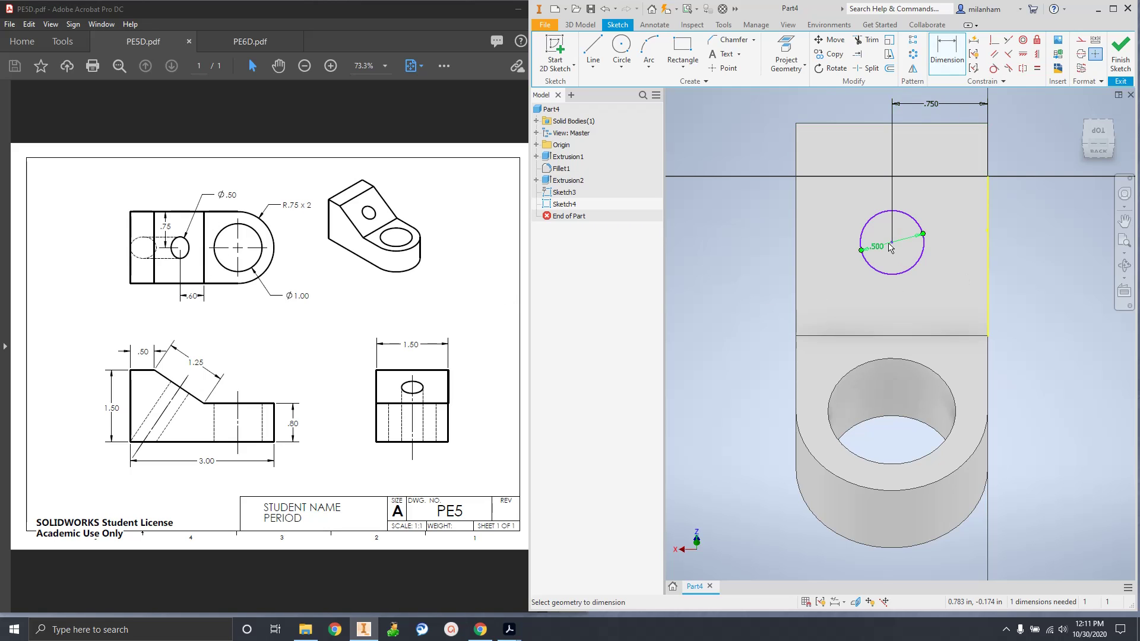
Dimension the circle's centre 0.6 in from the lower edge of the sloped face
{"action": "left_click", "coordinate": [881, 337]}
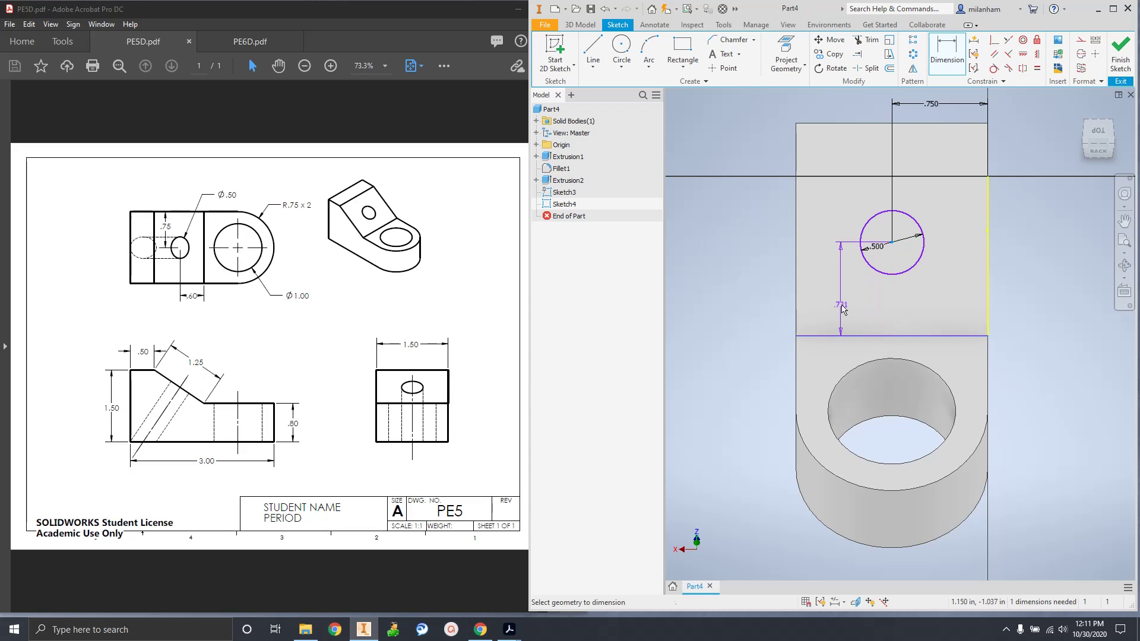
{"action": "left_click", "coordinate": [840, 299]}
{"action": "type", "text": ".6"}
{"action": "key", "text": "Return"}
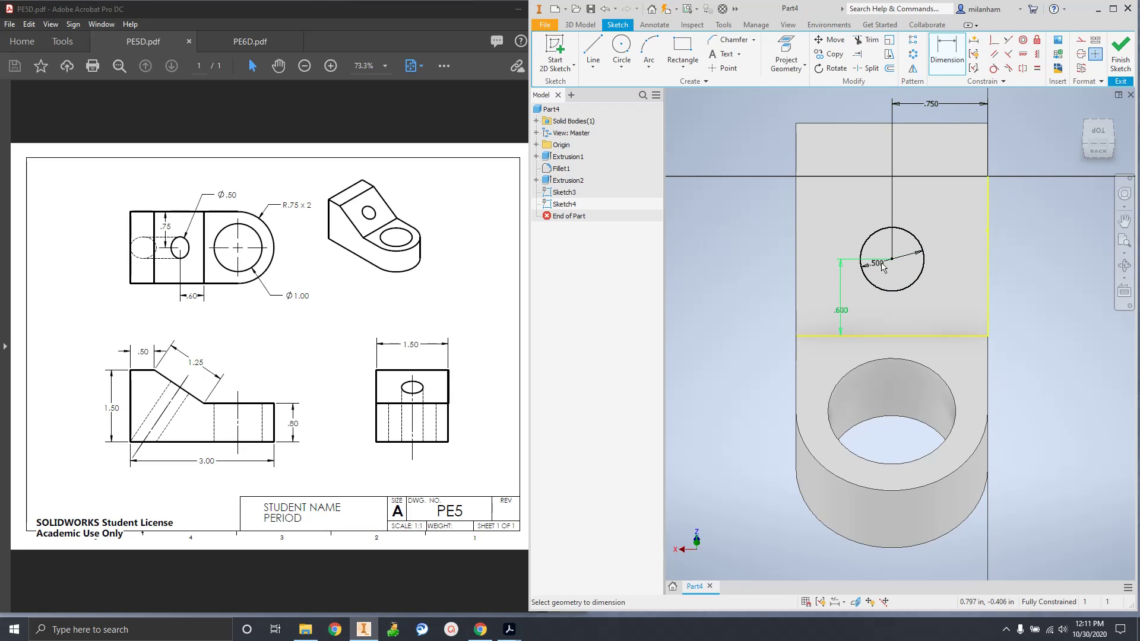
Finish the sketch and set up an extrusion of the 0.5 in circle as a cut into the block
{"action": "left_click", "coordinate": [1122, 54]}
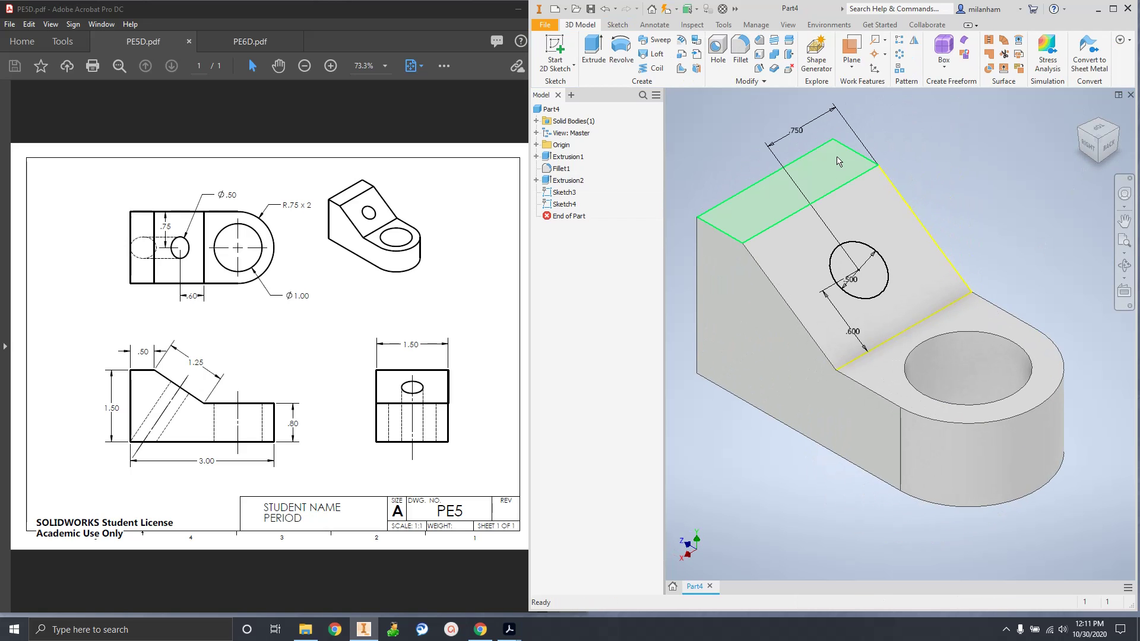
{"action": "left_click", "coordinate": [594, 51]}
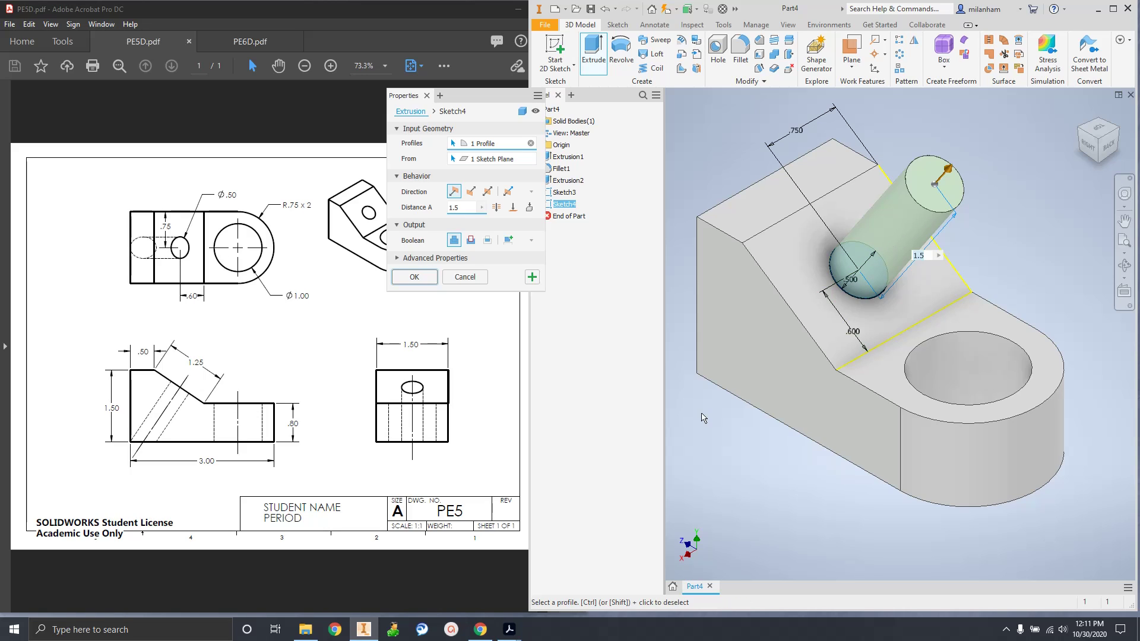
{"action": "left_click", "coordinate": [470, 241]}
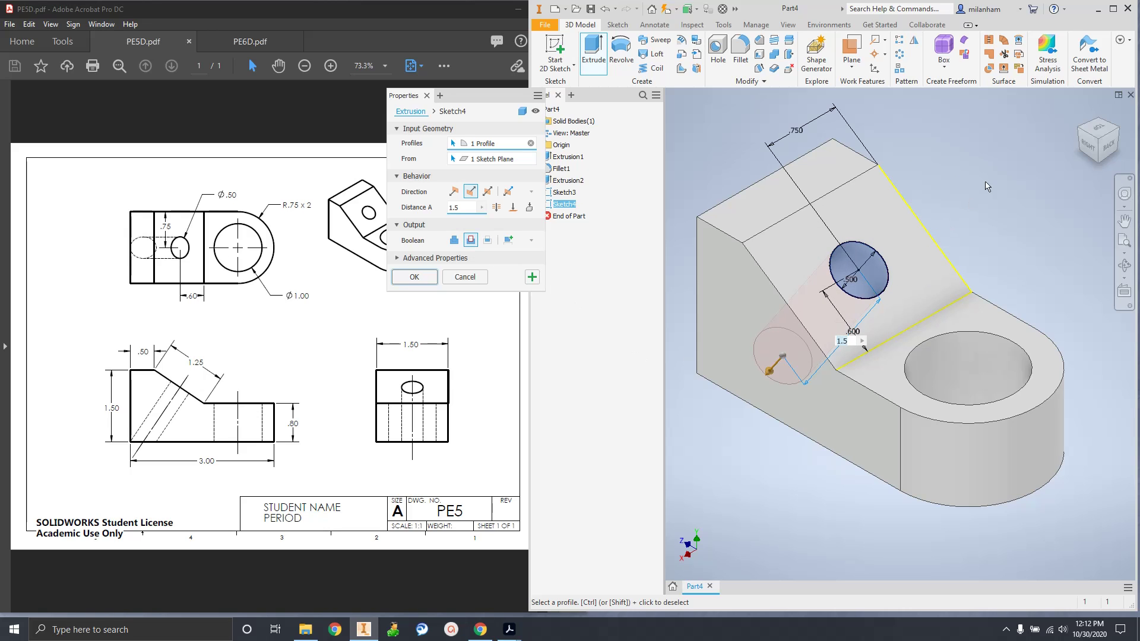
Try cut depths of 1.75, 1.9375, 2.3125 and 1.8125 in to reach past the block's bottom face
{"action": "left_click", "coordinate": [1091, 147]}
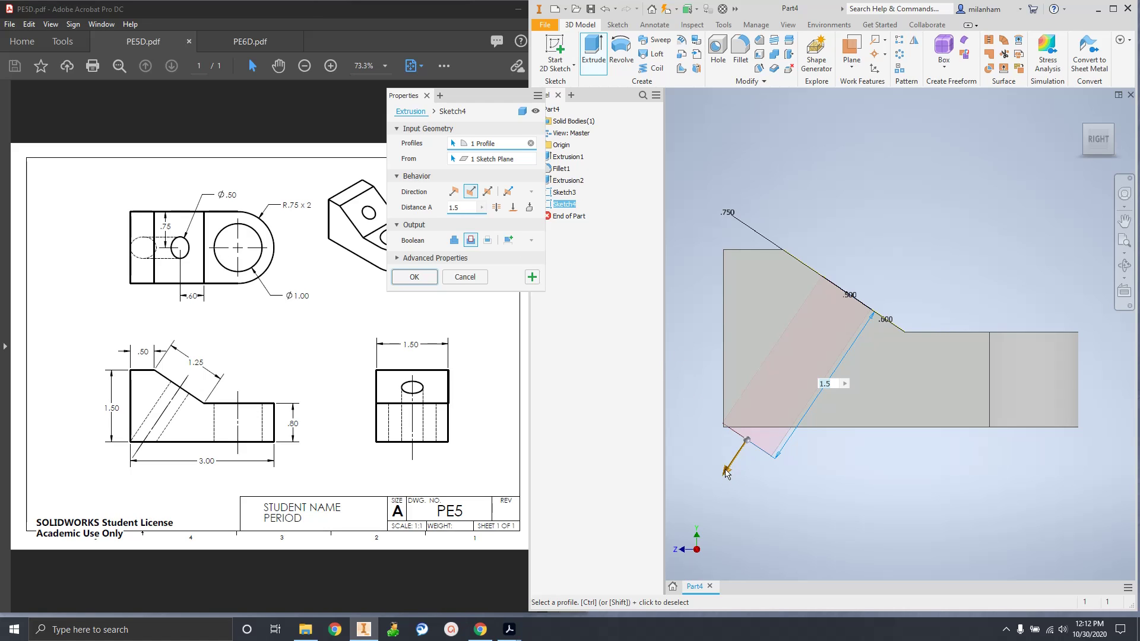
{"action": "left_click_drag", "start_coordinate": [727, 473], "coordinate": [707, 500]}
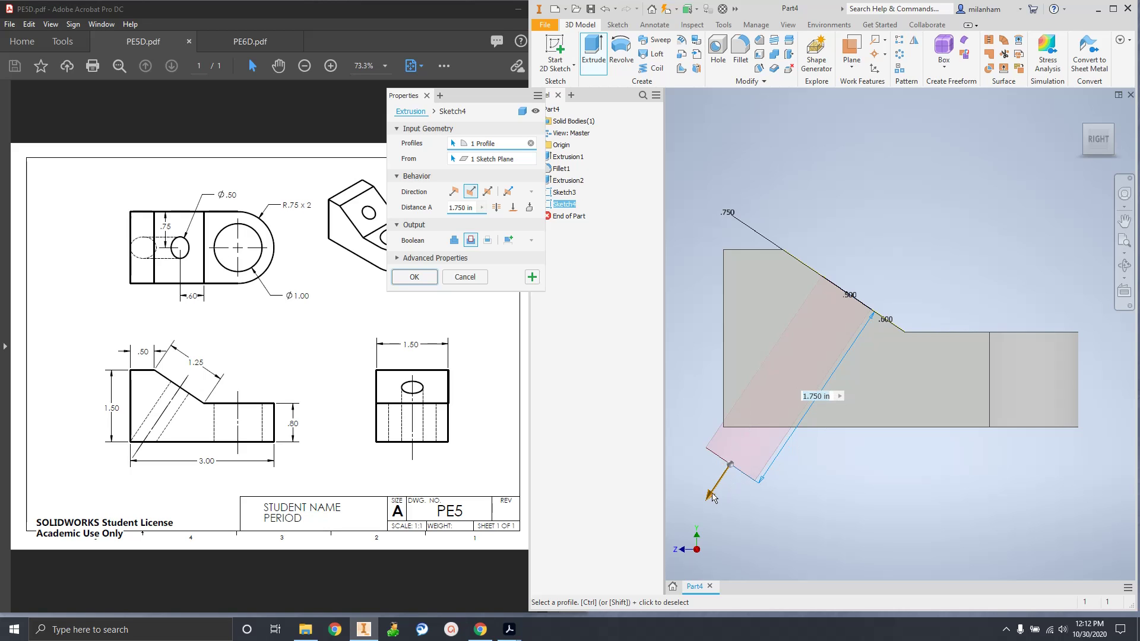
{"action": "mouse_move", "coordinate": [713, 497]}
{"action": "left_mouse_down"}
{"action": "mouse_move", "coordinate": [720, 478]}
{"action": "mouse_move", "coordinate": [689, 537]}
{"action": "mouse_move", "coordinate": [697, 514]}
{"action": "left_mouse_up"}
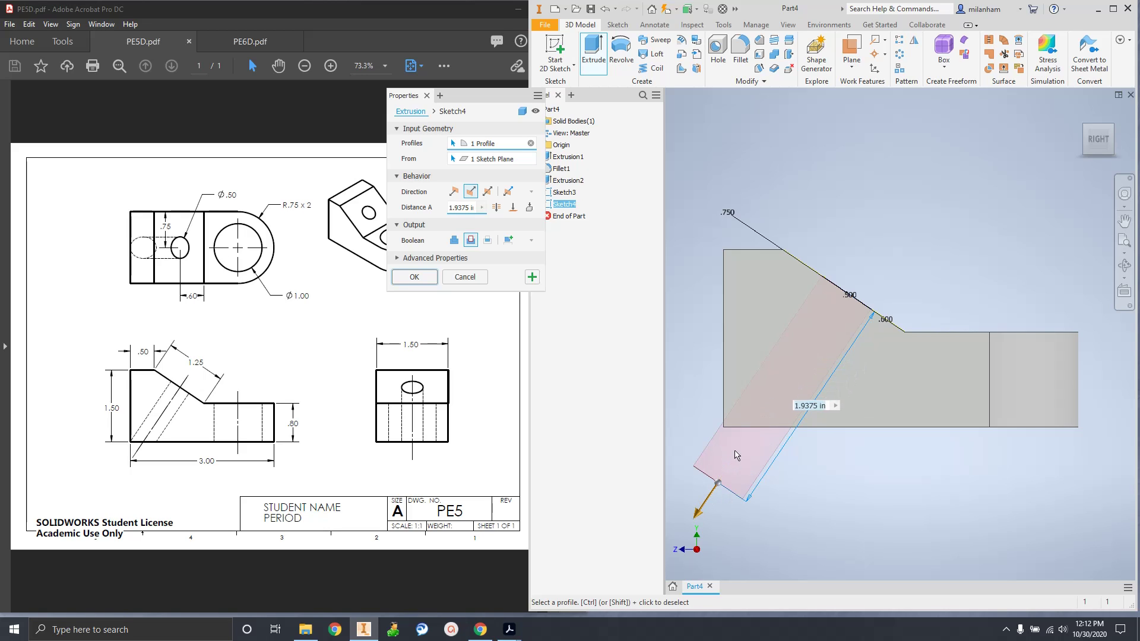
{"action": "left_click_drag", "start_coordinate": [721, 477], "coordinate": [671, 555]}
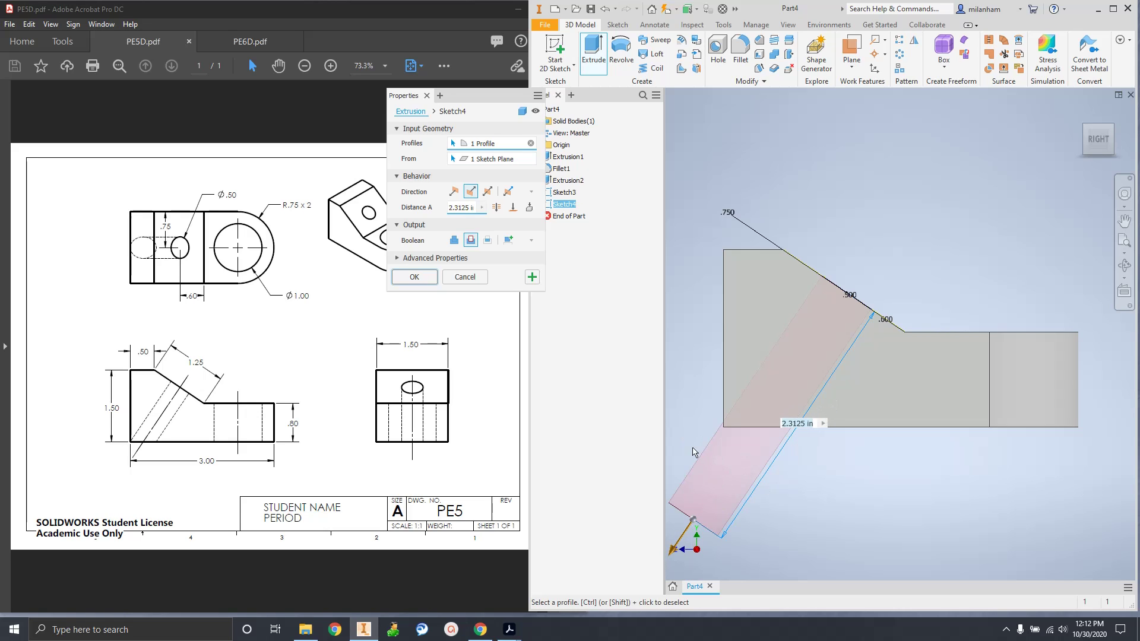
{"action": "left_click_drag", "start_coordinate": [673, 553], "coordinate": [707, 508]}
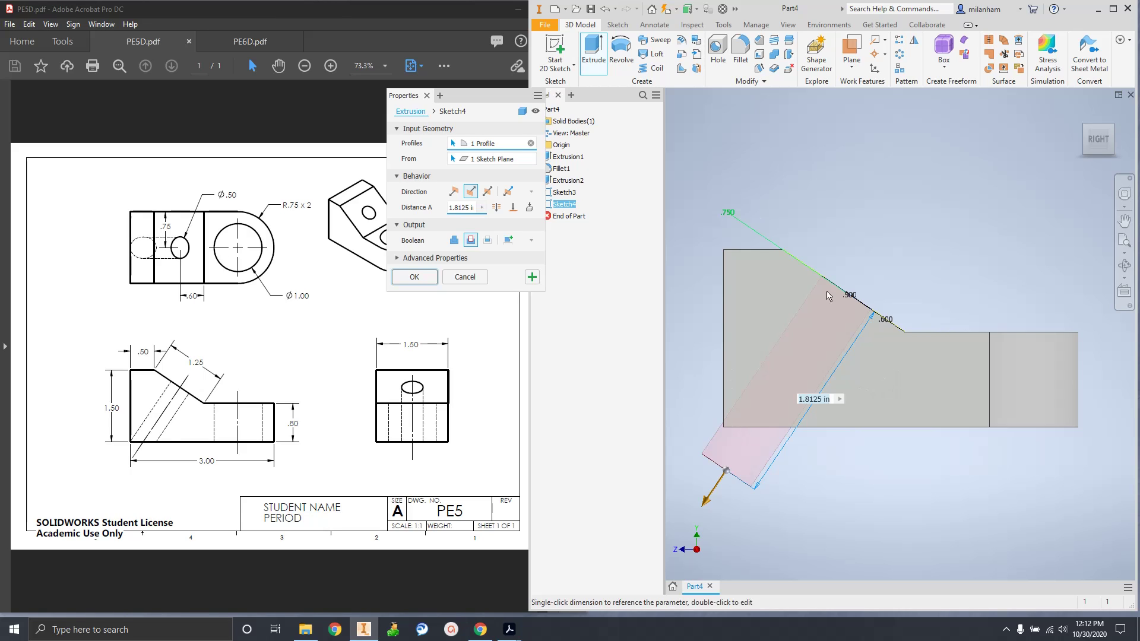
Set the angled cut's extent to Through All and complete the extrusion
{"action": "left_click", "coordinate": [496, 207]}
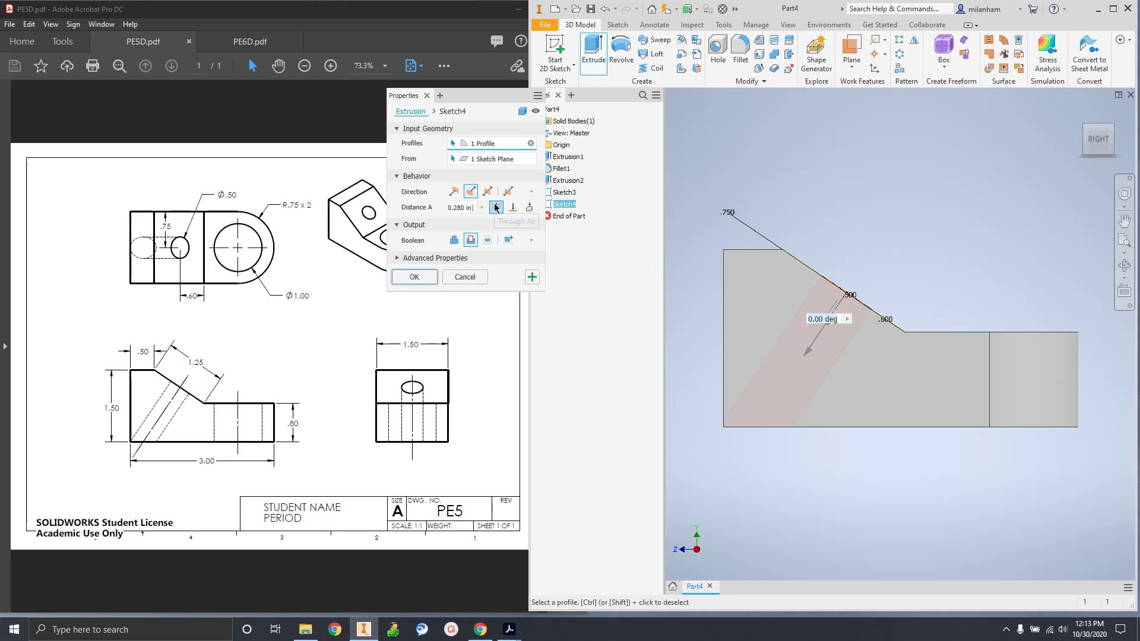
{"action": "left_click", "coordinate": [415, 277]}
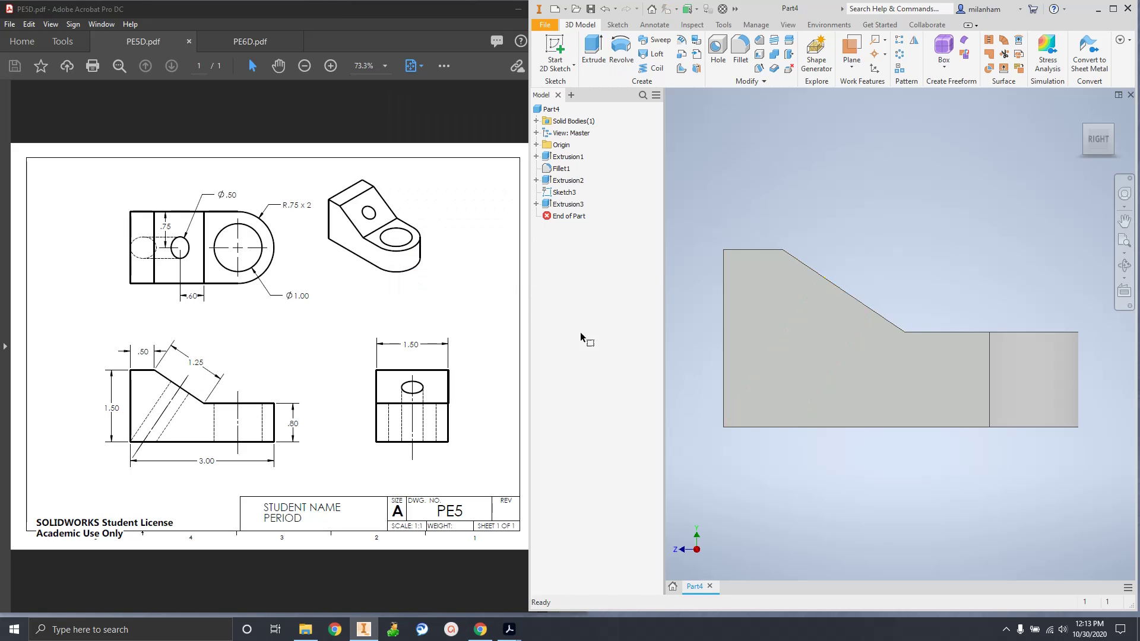
Examine the finished block from several sides, especially where the angled hole exits at the bottom and end faces
{"action": "key", "text": "F2"}
{"action": "left_click", "coordinate": [1111, 127]}
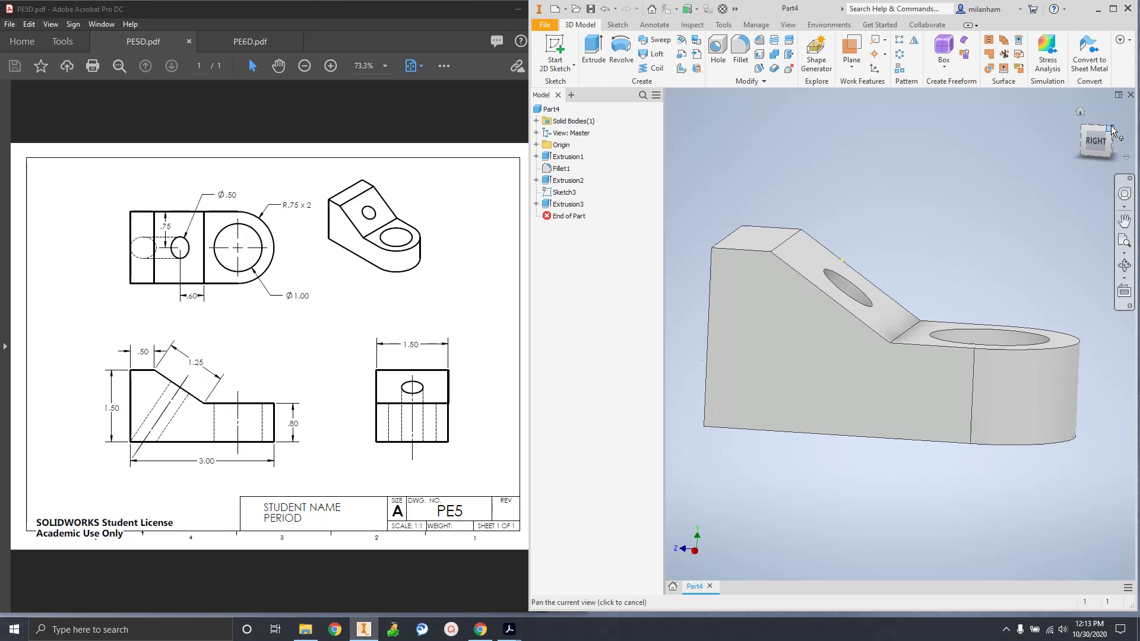
{"action": "left_click", "coordinate": [1112, 138]}
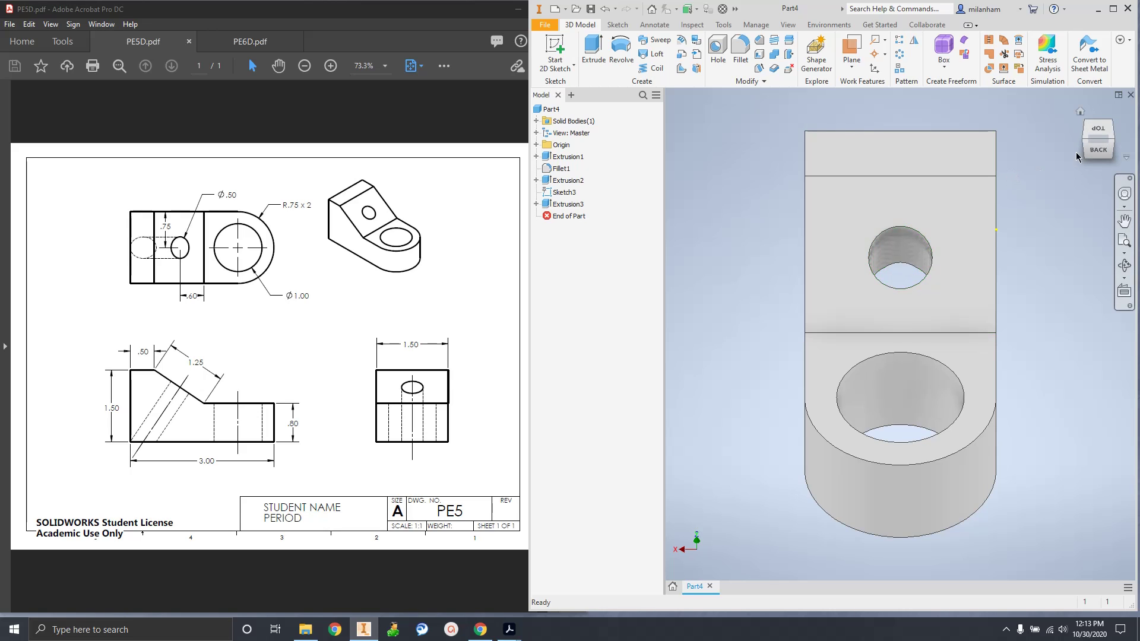
{"action": "left_click", "coordinate": [1088, 136]}
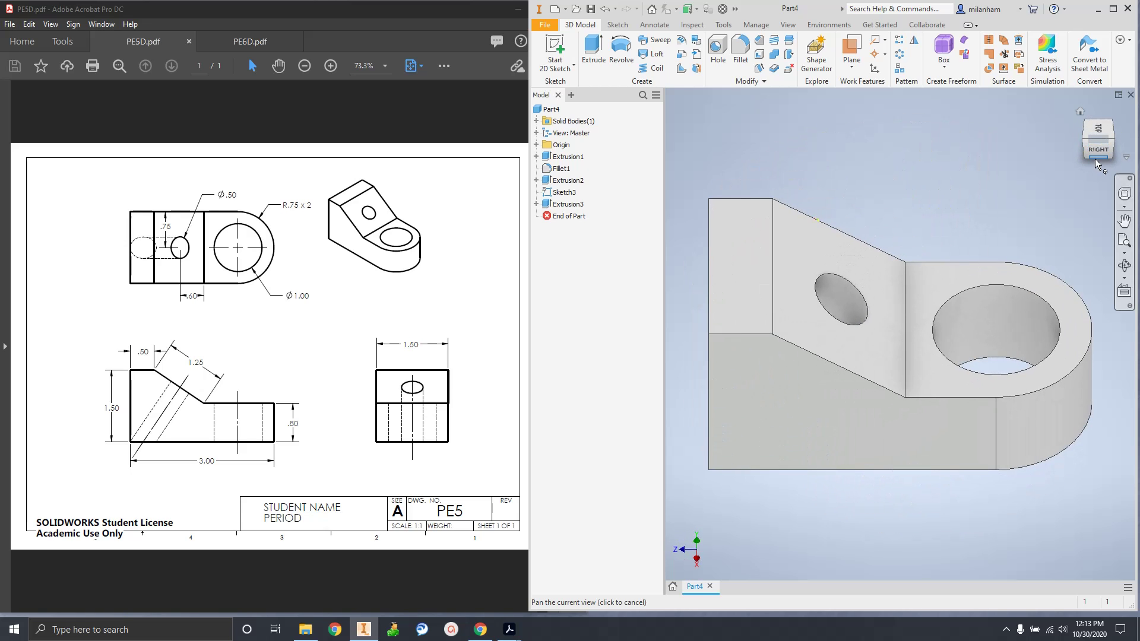
{"action": "left_click", "coordinate": [1095, 157]}
{"action": "left_click", "coordinate": [1086, 145]}
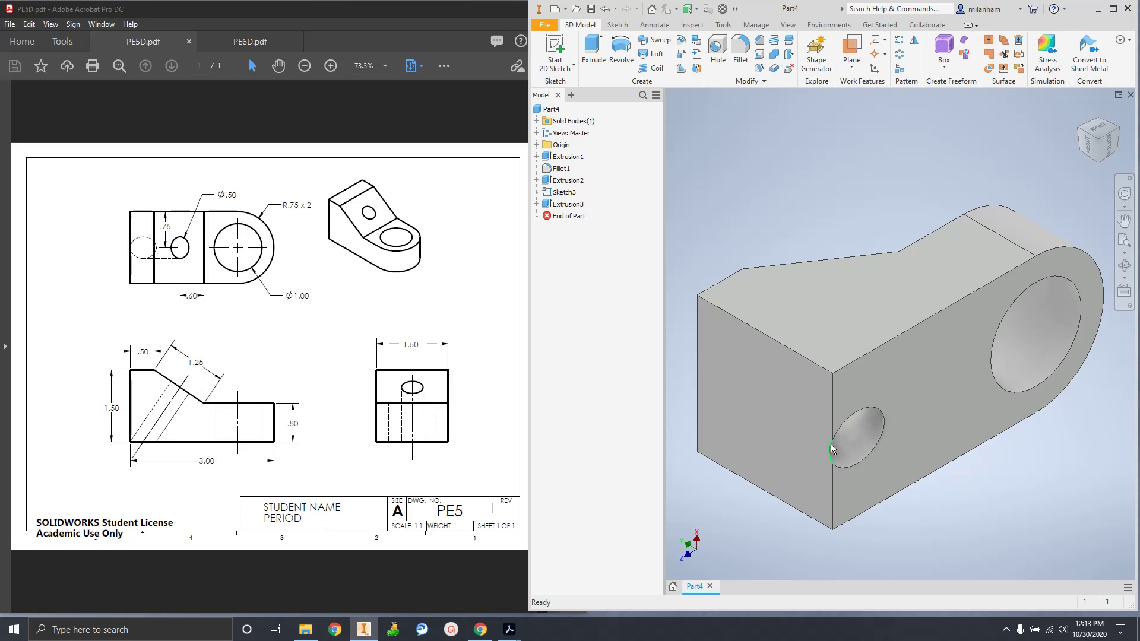
{"action": "left_click", "coordinate": [1088, 146]}
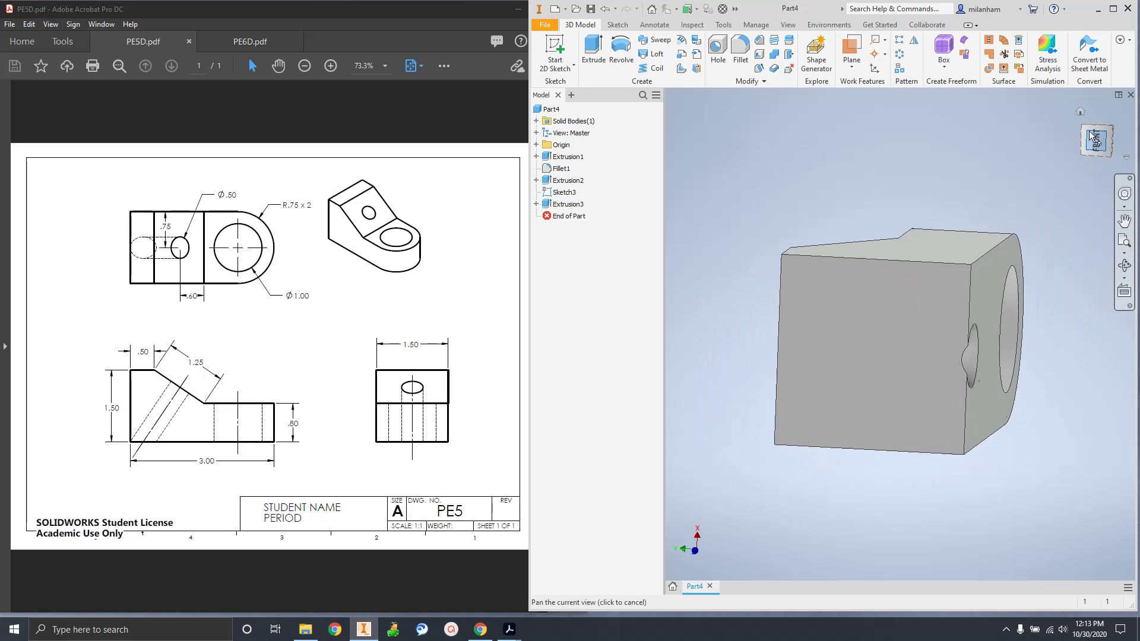
{"action": "left_click", "coordinate": [1115, 118]}
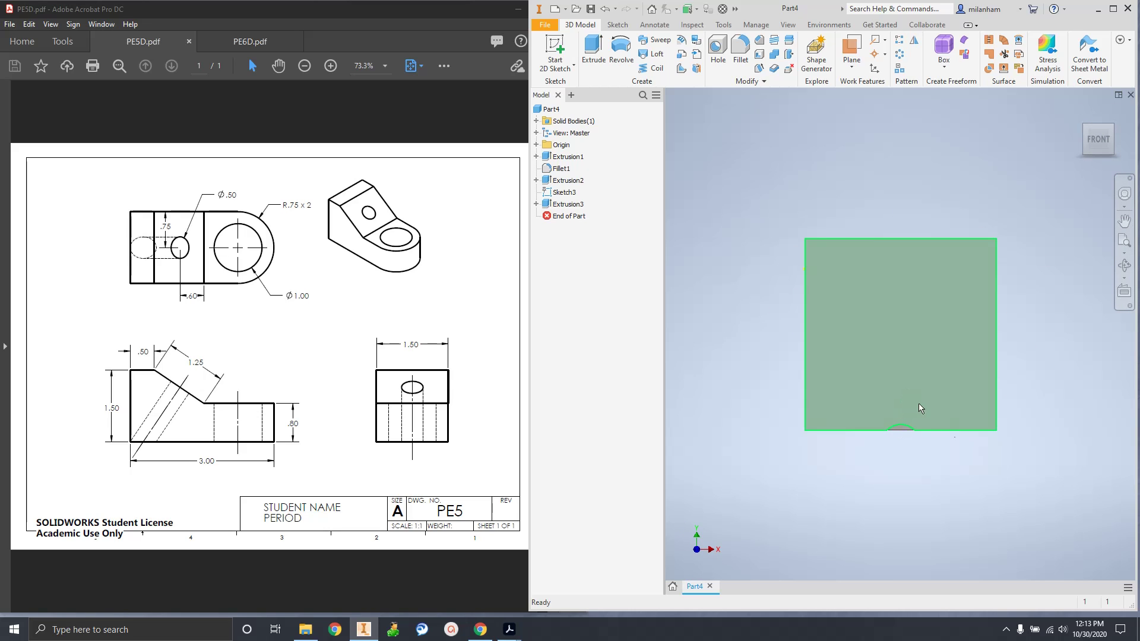
{"action": "left_click", "coordinate": [1111, 128]}
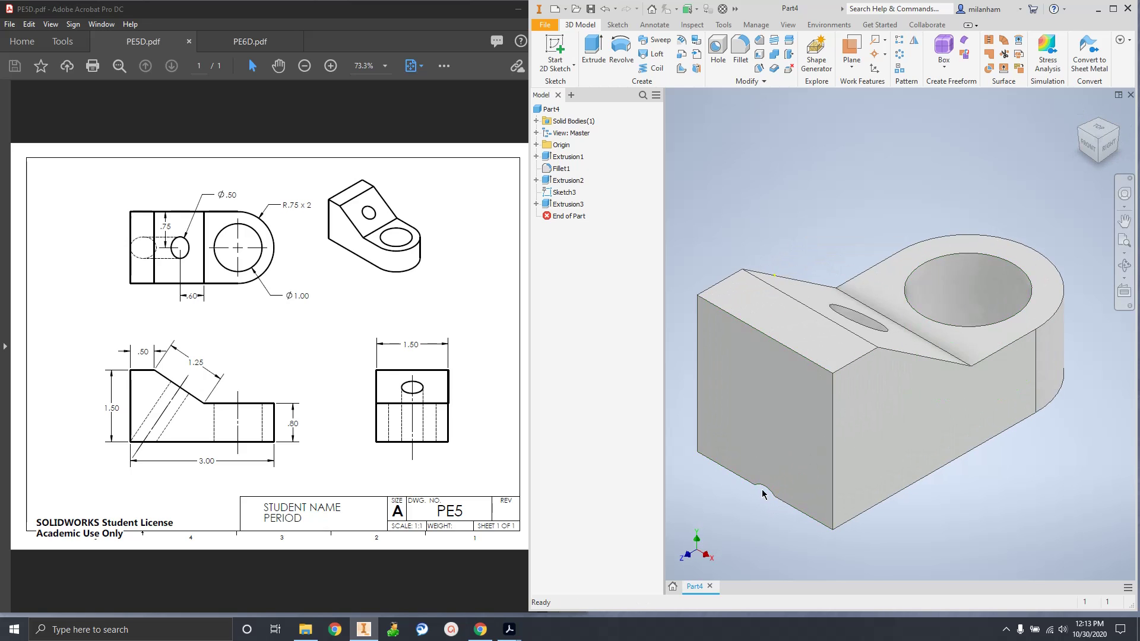
{"action": "left_click", "coordinate": [1119, 133]}
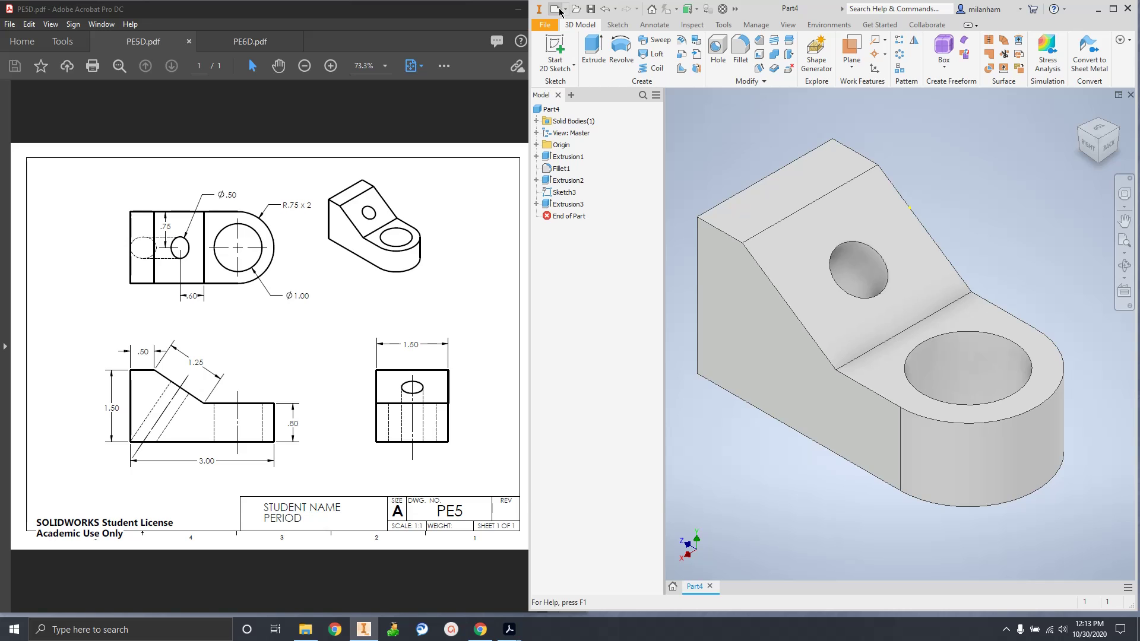
Create a new Standard.ipt part and start a sketch on its YZ plane, with PE6D.pdf shown in Acrobat for reference
{"action": "left_click", "coordinate": [558, 9]}
{"action": "double_click", "coordinate": [571, 224]}
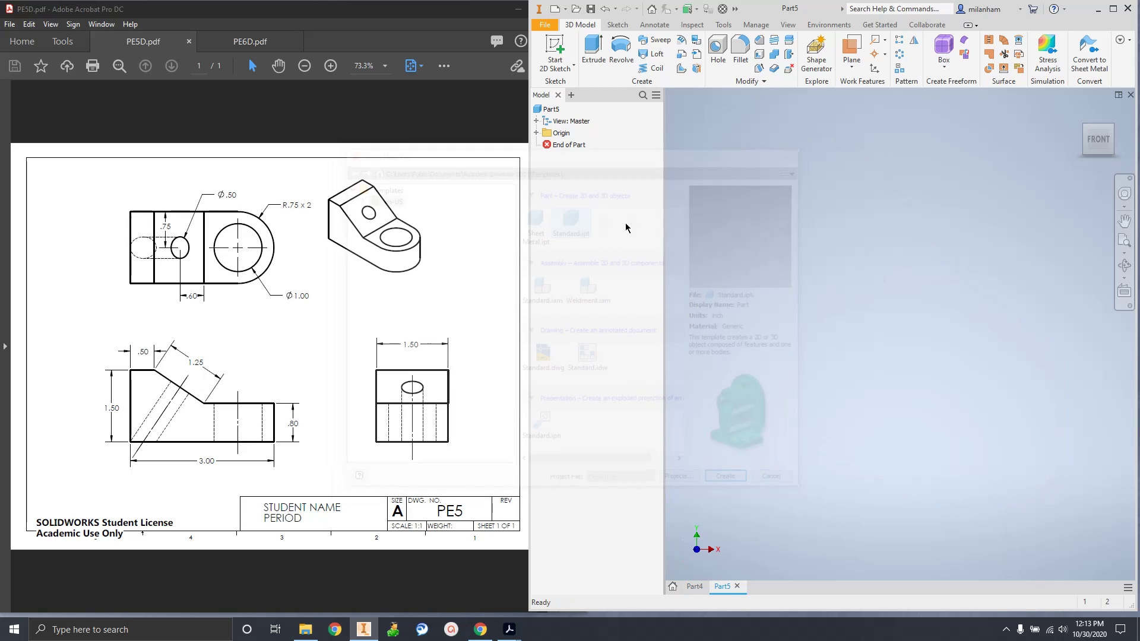
{"action": "left_click", "coordinate": [558, 45]}
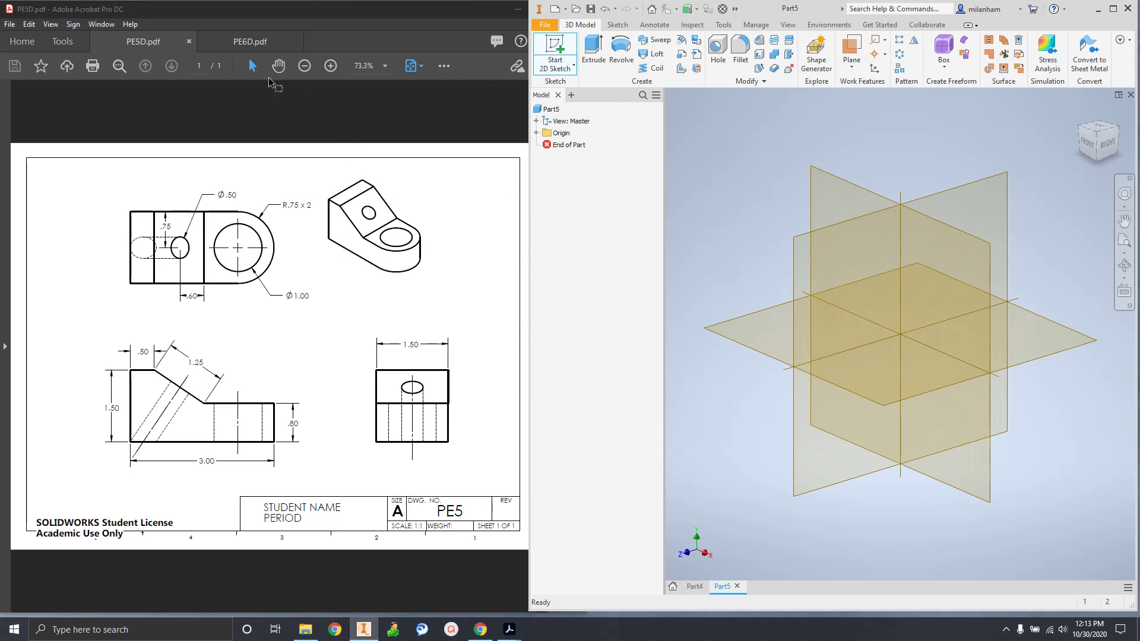
{"action": "left_click", "coordinate": [224, 42]}
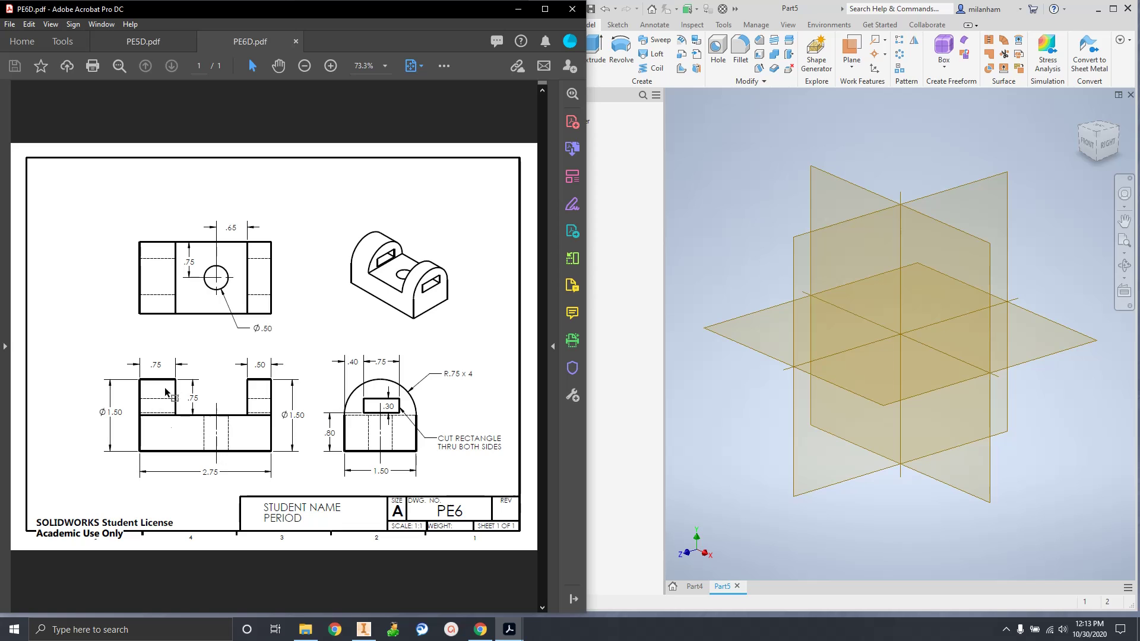
{"action": "left_click", "coordinate": [809, 433]}
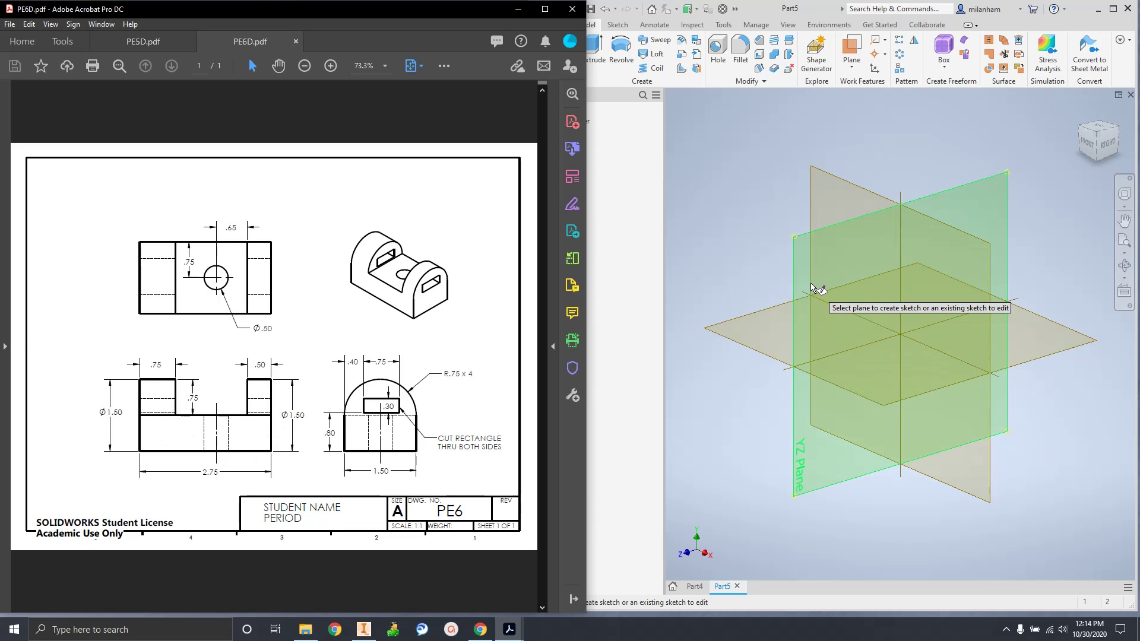
{"action": "left_click", "coordinate": [814, 369]}
Draw the profile's horizontal base line 2.75 in long, starting from the origin
{"action": "left_click", "coordinate": [593, 50]}
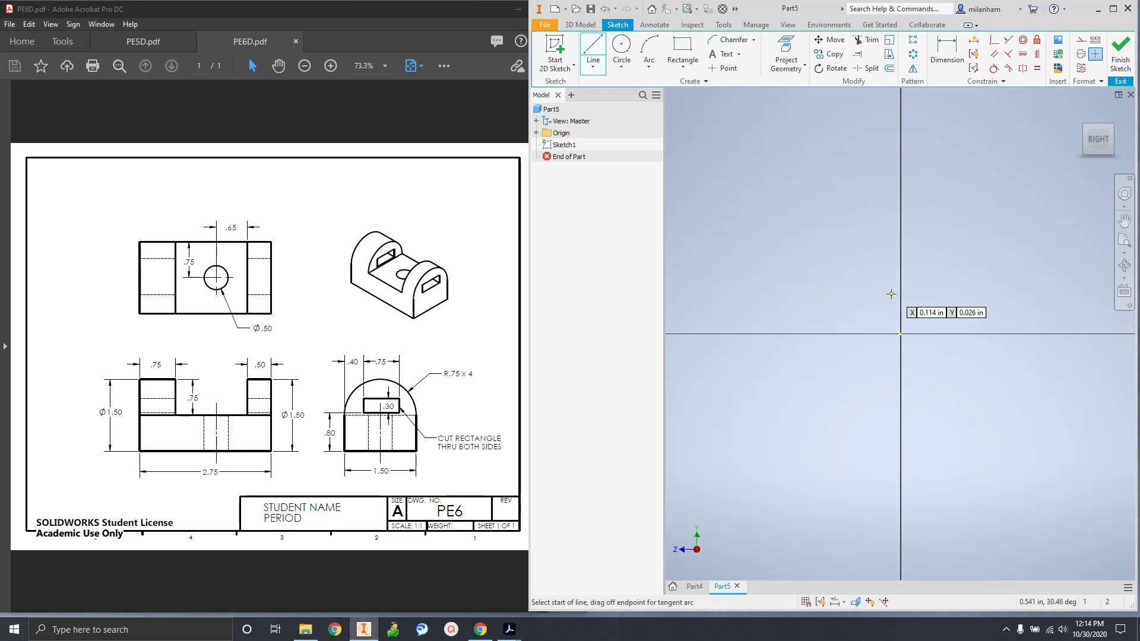
{"action": "mouse_move", "coordinate": [939, 330]}
{"action": "middle_mouse_down"}
{"action": "mouse_move", "coordinate": [862, 352]}
{"action": "mouse_move", "coordinate": [790, 398]}
{"action": "middle_mouse_up"}
{"action": "left_click", "coordinate": [751, 403]}
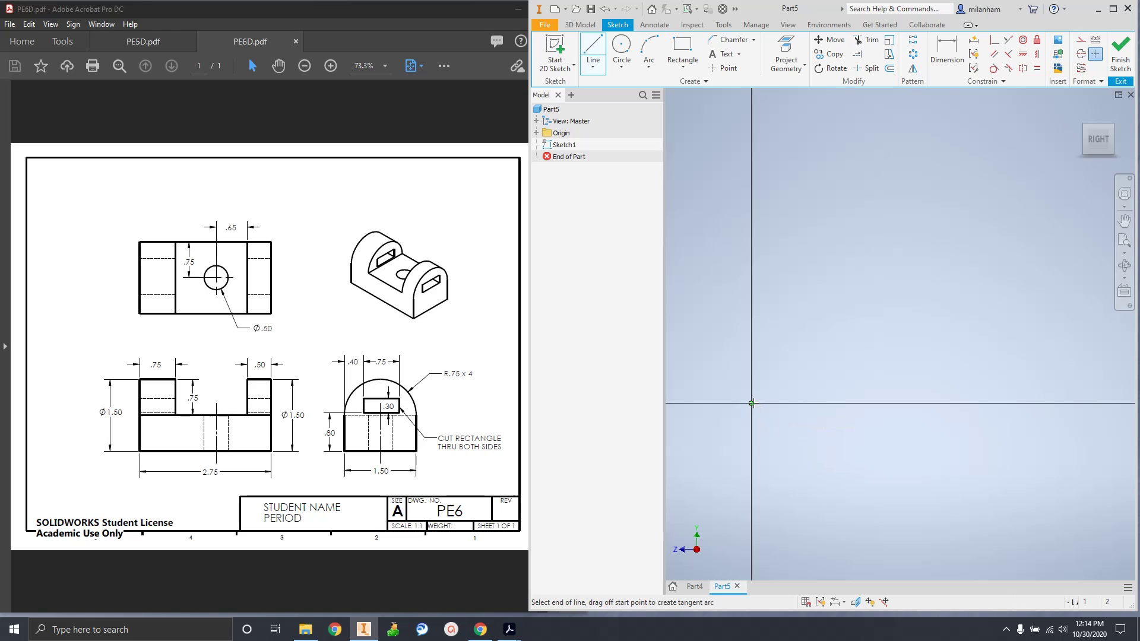
{"action": "type", "text": "2"}
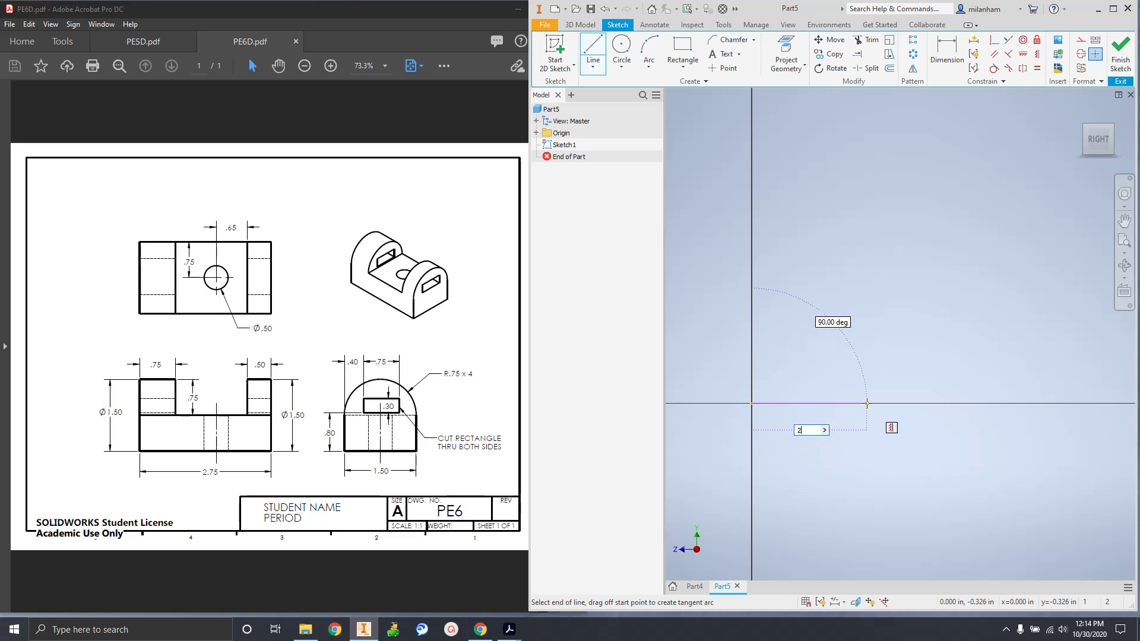
{"action": "type", "text": ".422.75"}
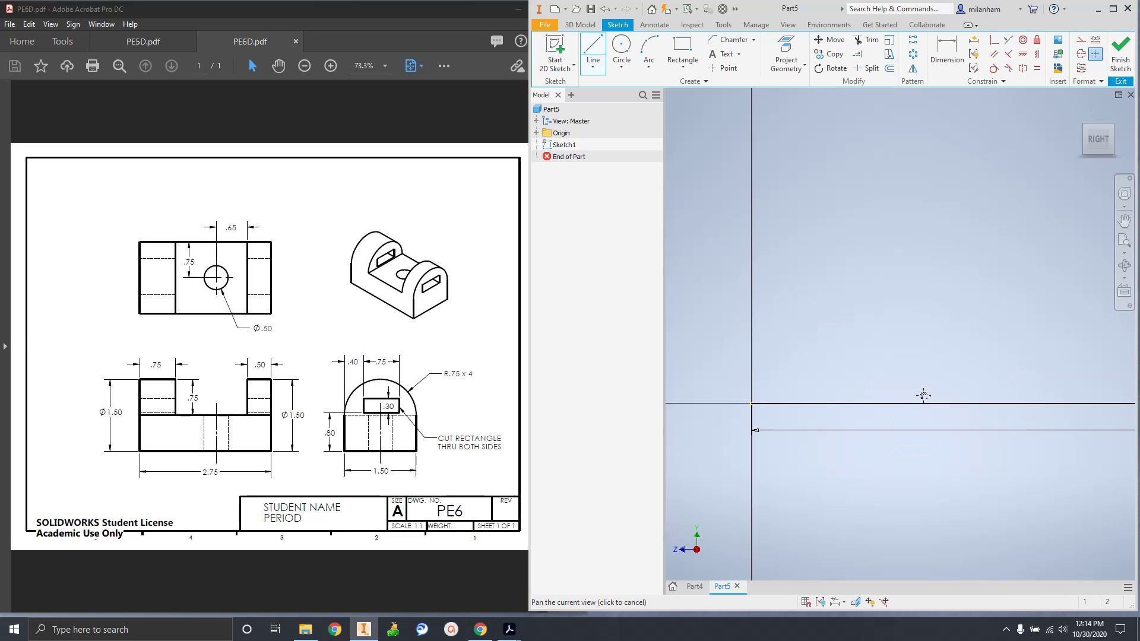
{"action": "key", "text": "Return"}
{"action": "scroll", "coordinate": [920, 391], "scroll_direction": "down", "scroll_amount": 3}
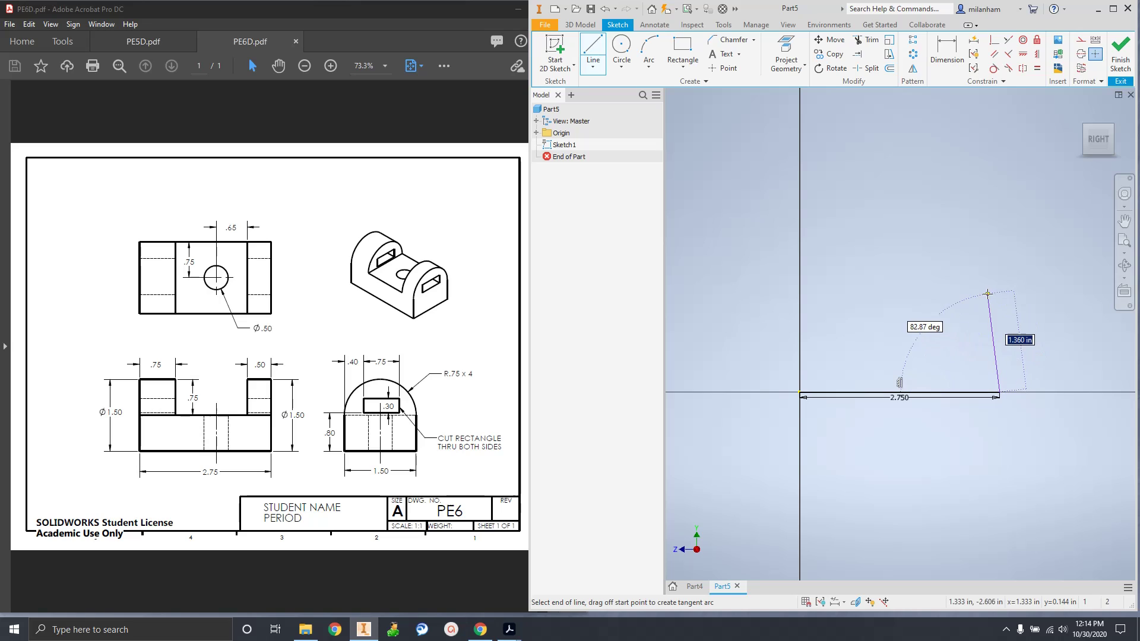
Continue the profile with a 1.5 in line up, a 0.5 in line inward and a 0.75 in line down
{"action": "type", "text": "1.5"}
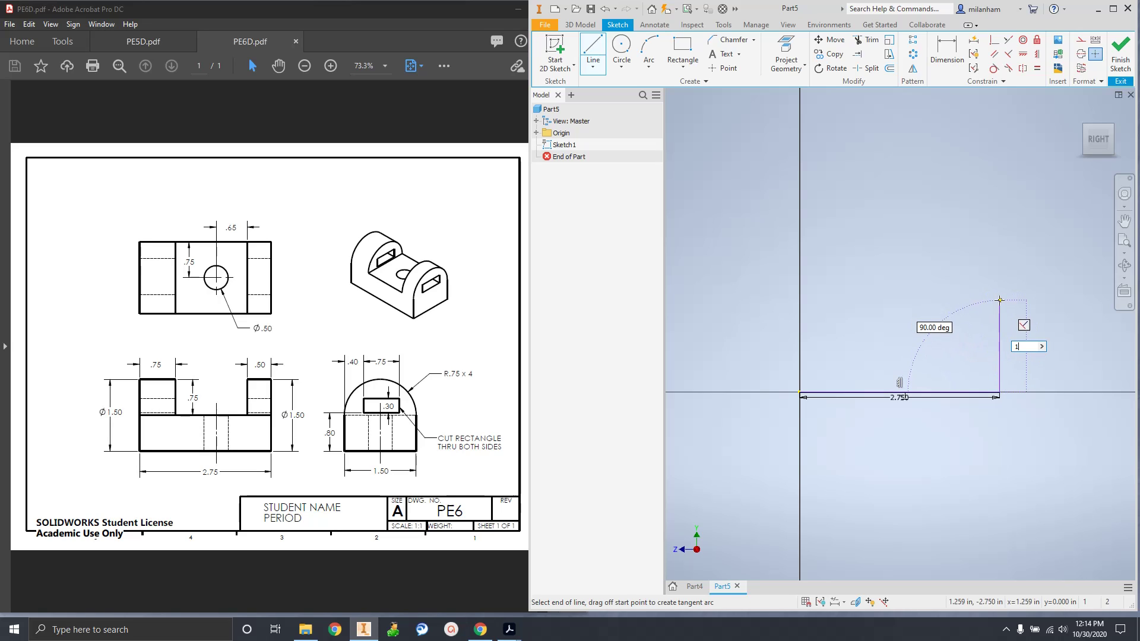
{"action": "key", "text": "Return"}
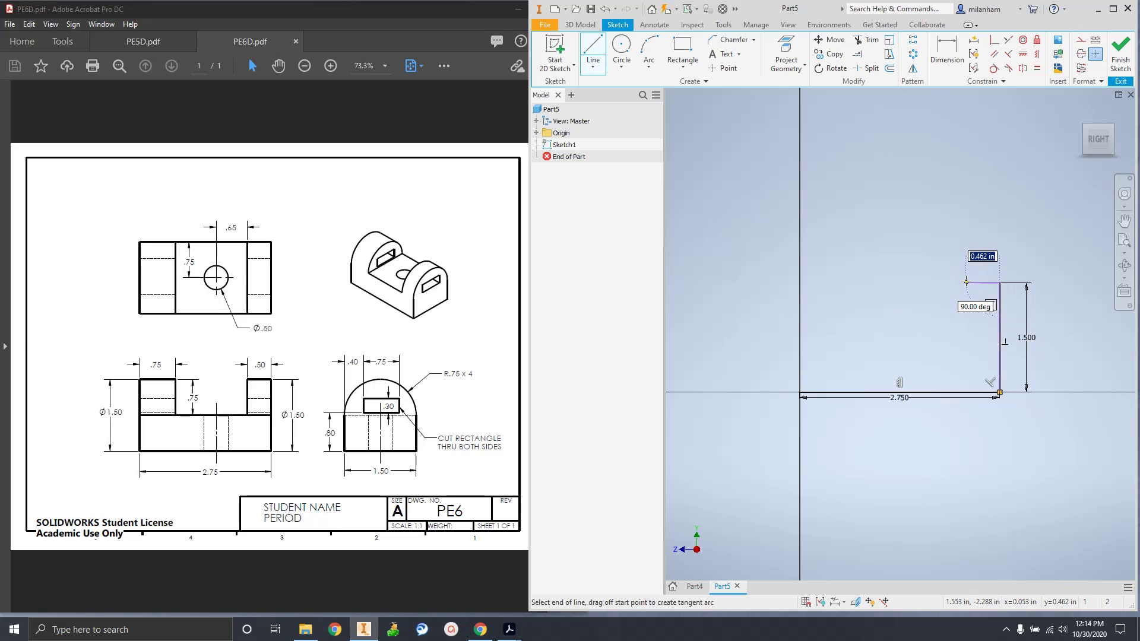
{"action": "type", "text": ".5"}
{"action": "key", "text": "Return"}
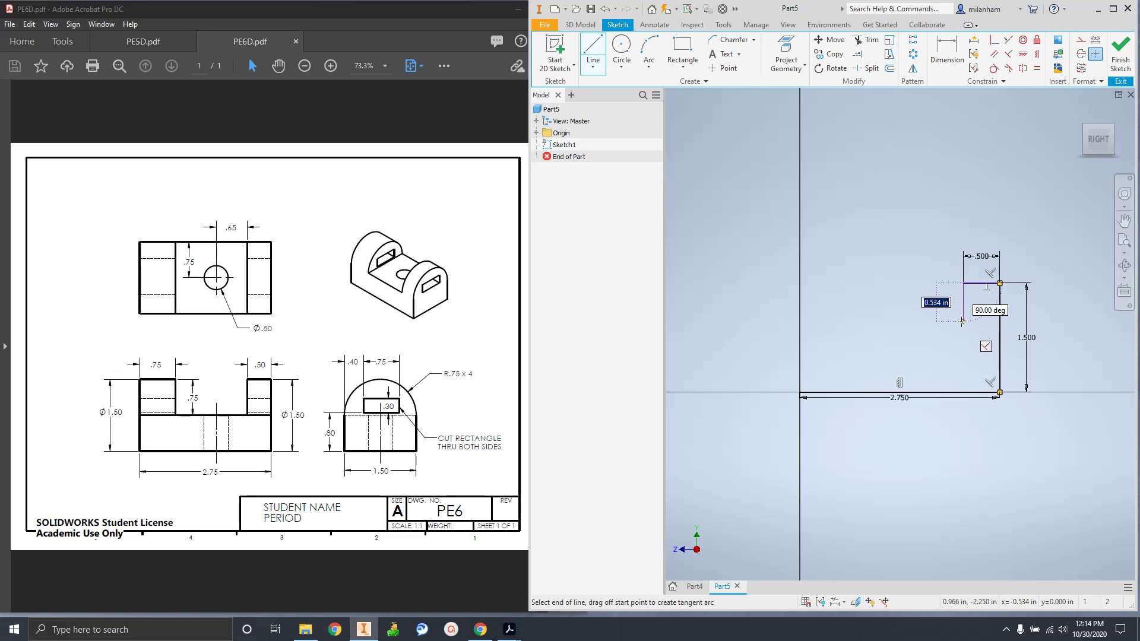
{"action": "type", "text": ".75"}
{"action": "key", "text": "Return"}
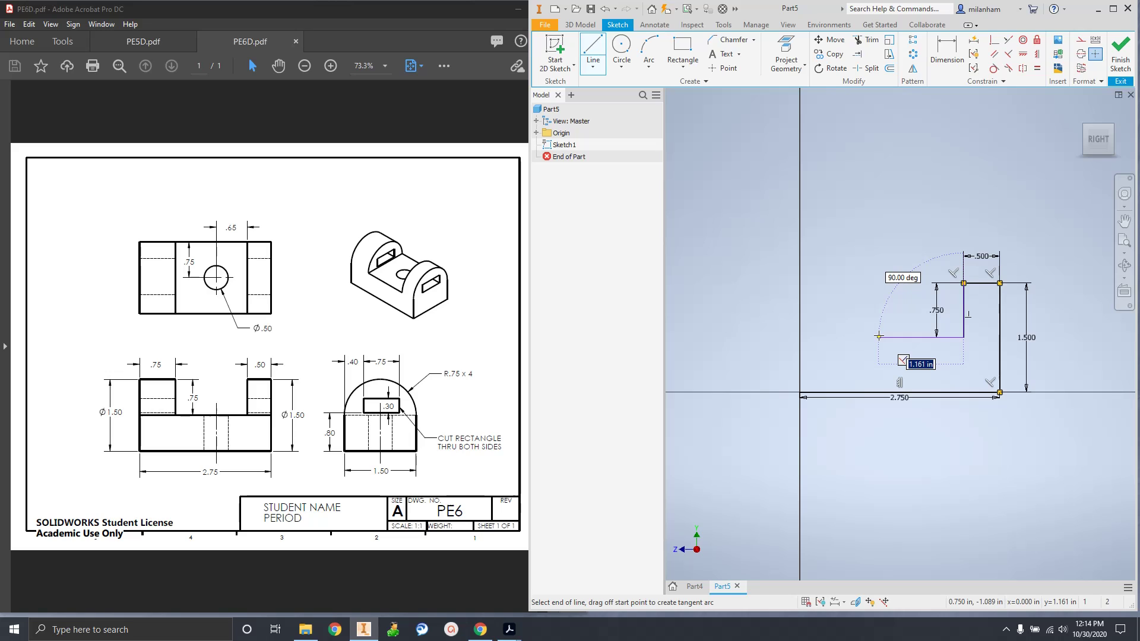
Draw the 1.5 in horizontal floor of the gap and the 0.75 in vertical line up for the second upright
{"action": "type", "text": "1.5"}
{"action": "key", "text": "Tab"}
{"action": "left_click", "coordinate": [878, 336]}
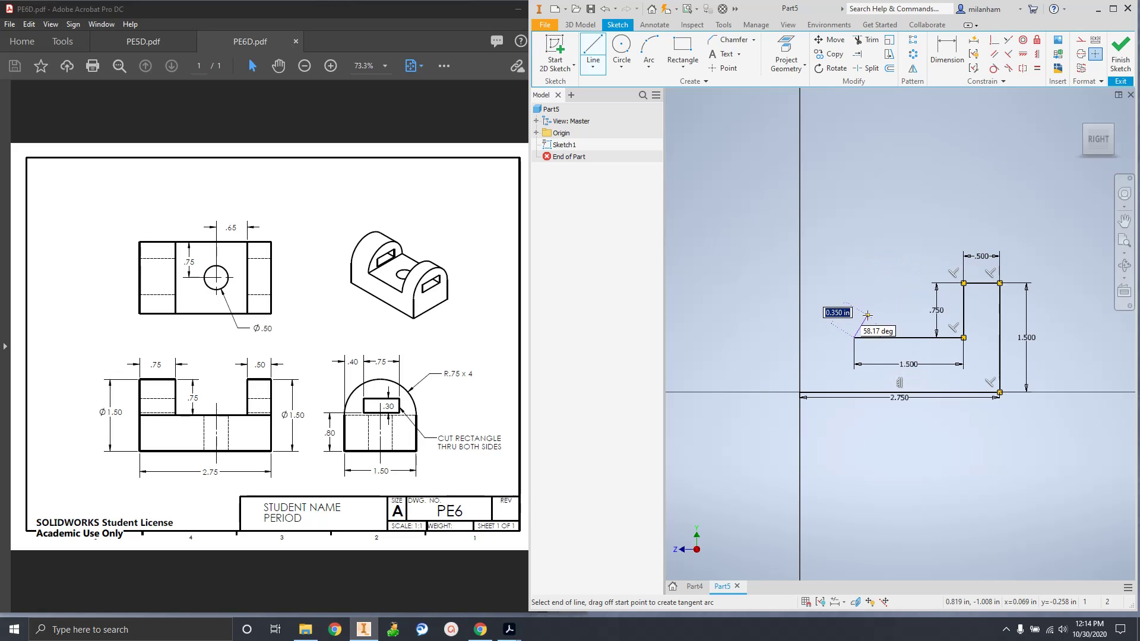
{"action": "type", "text": ".75"}
{"action": "key", "text": "Tab"}
{"action": "left_click", "coordinate": [853, 282]}
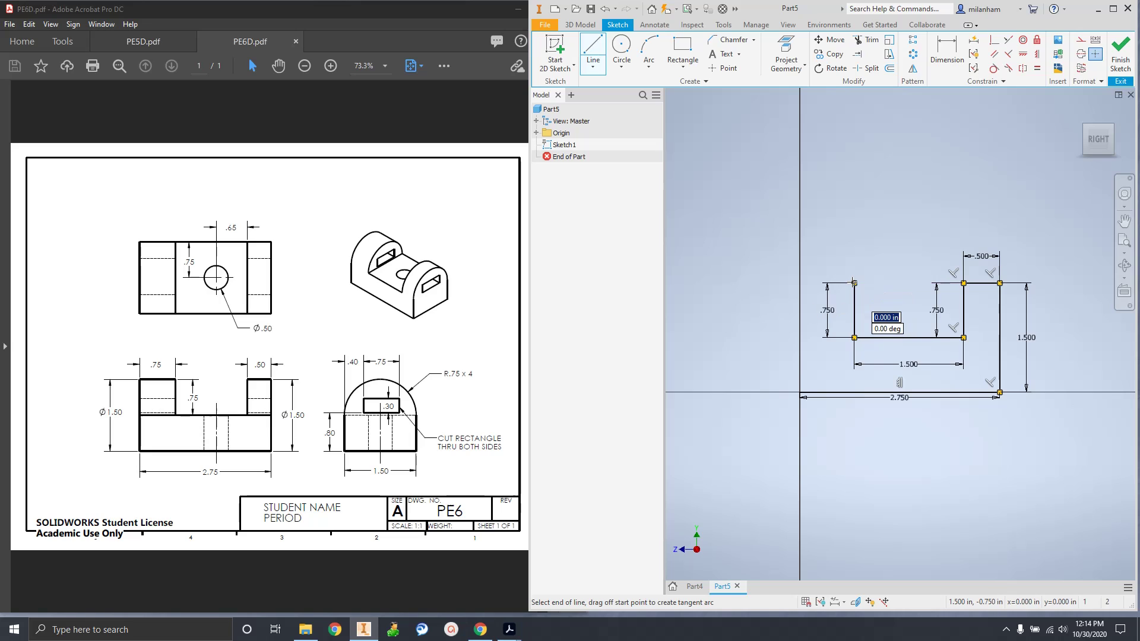
Draw the second upright's 0.75 in top edge, close the profile back to the origin and finish the sketch
{"action": "type", "text": ".75"}
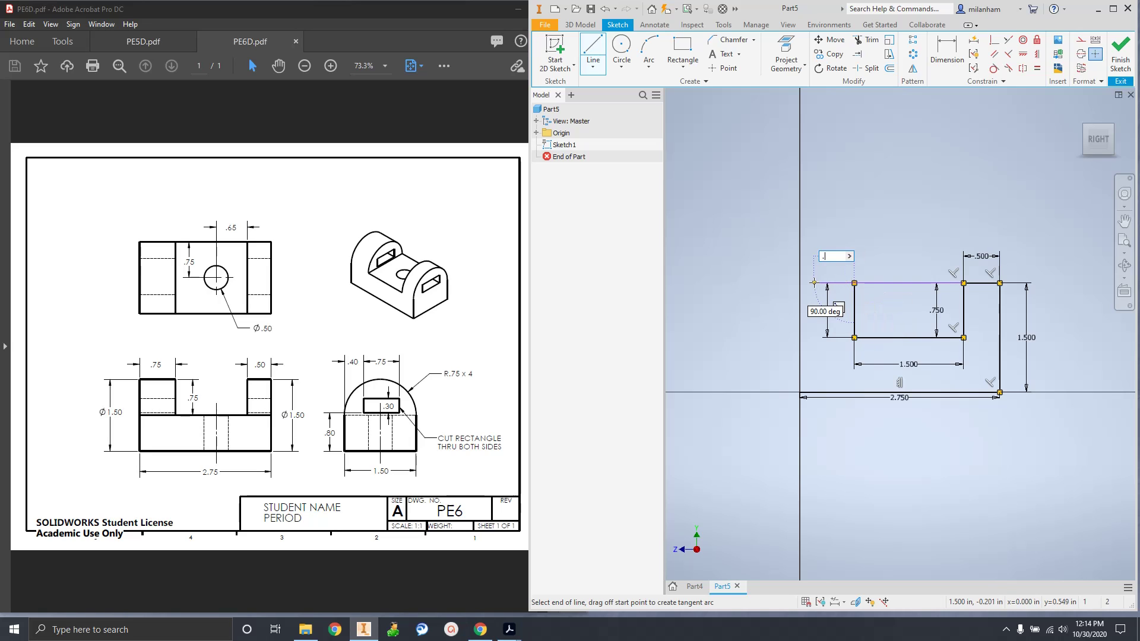
{"action": "key", "text": "Tab"}
{"action": "left_click", "coordinate": [813, 282]}
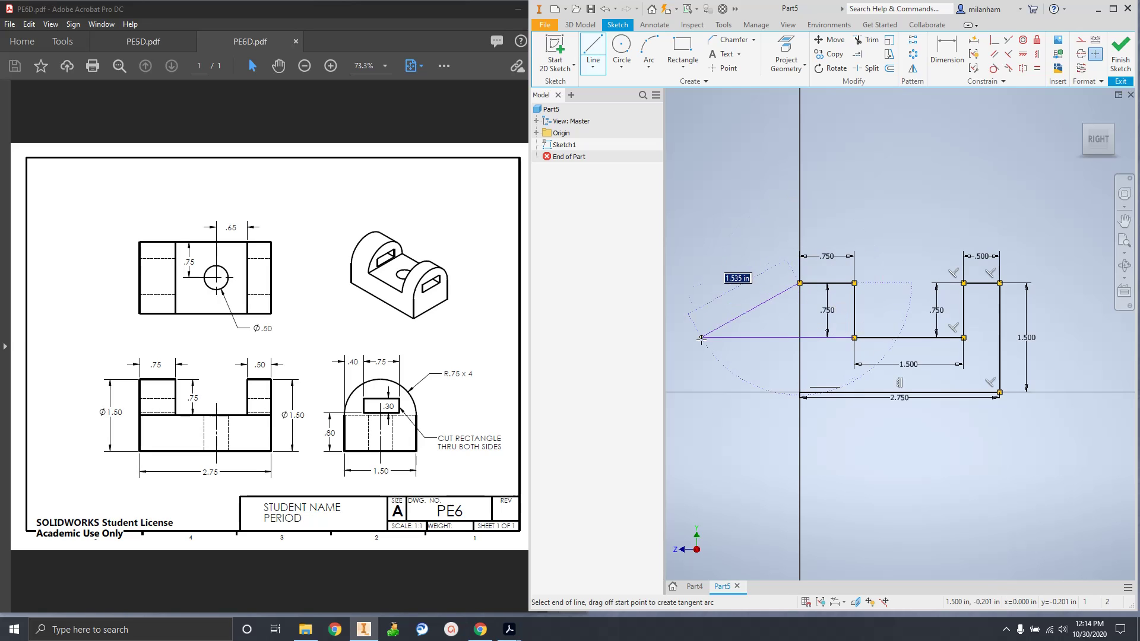
{"action": "left_click", "coordinate": [800, 392]}
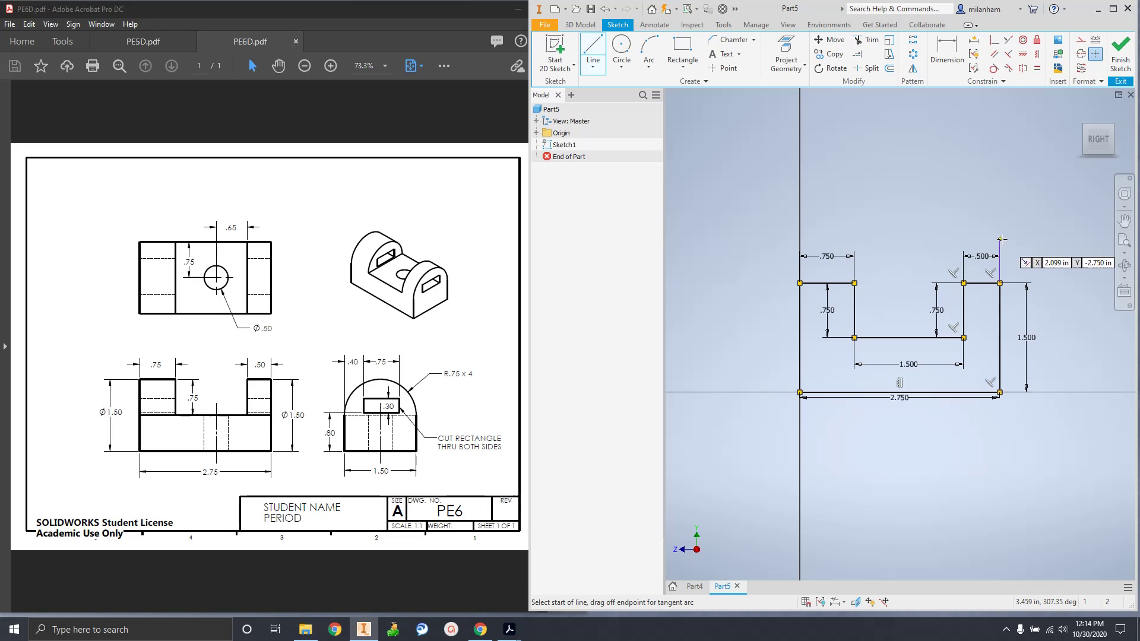
{"action": "left_click", "coordinate": [1118, 64]}
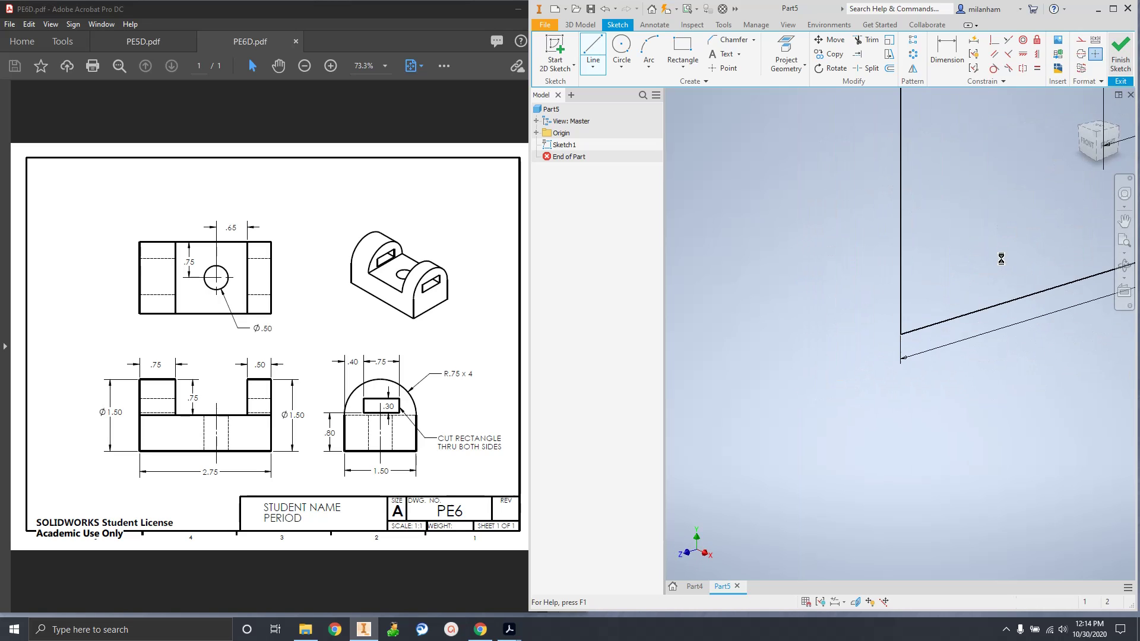
Extrude the U-shaped profile 1.5 in into a solid
{"action": "middle_click_drag", "start_coordinate": [792, 390], "coordinate": [840, 367]}
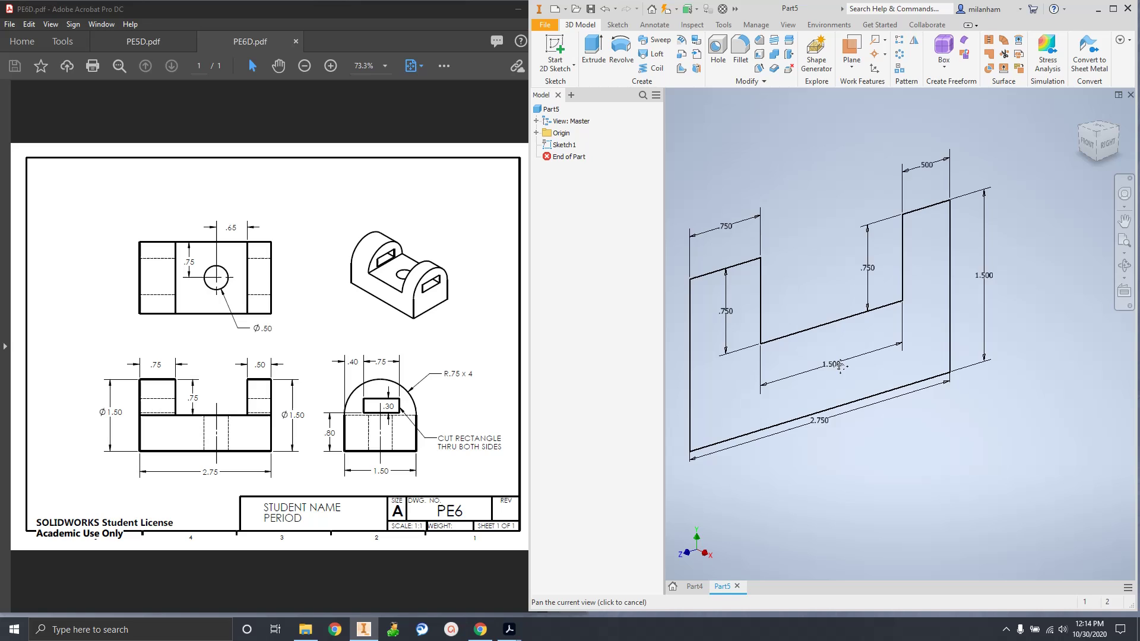
{"action": "left_click", "coordinate": [593, 52]}
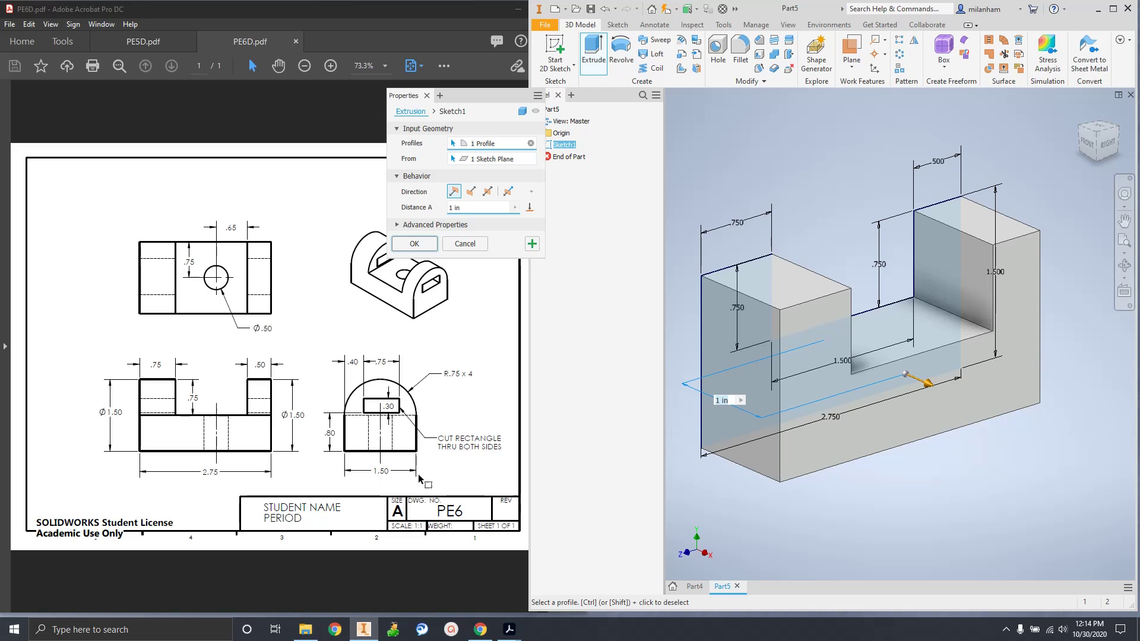
{"action": "left_click", "coordinate": [477, 208]}
{"action": "type", "text": "1.5"}
{"action": "key", "text": "Return"}
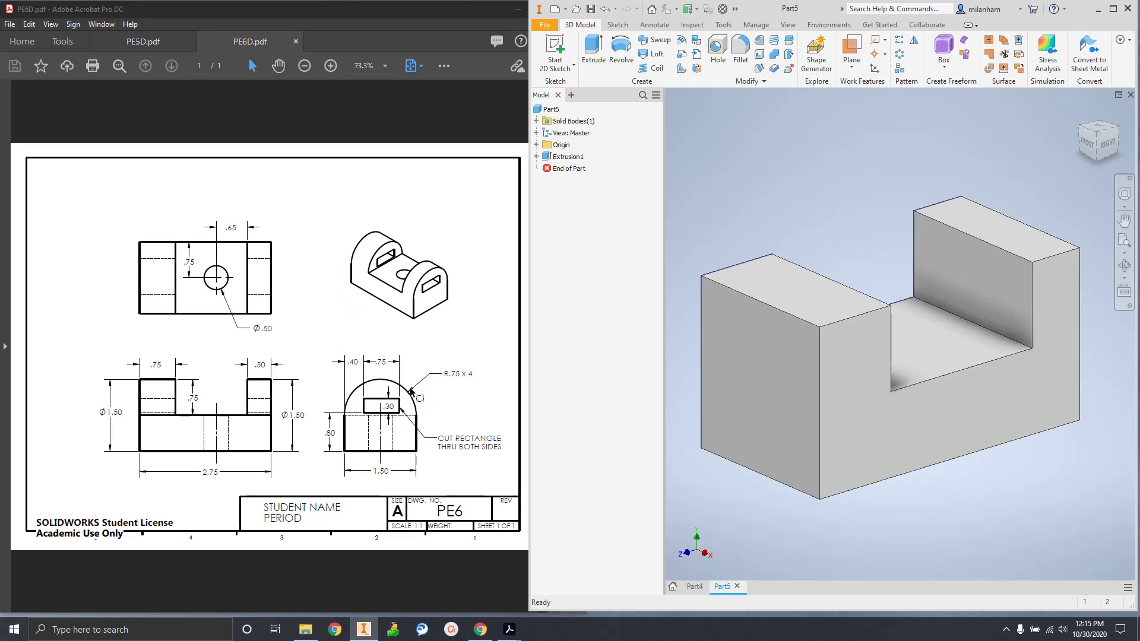
{"action": "left_click_drag", "start_coordinate": [447, 374], "coordinate": [469, 373]}
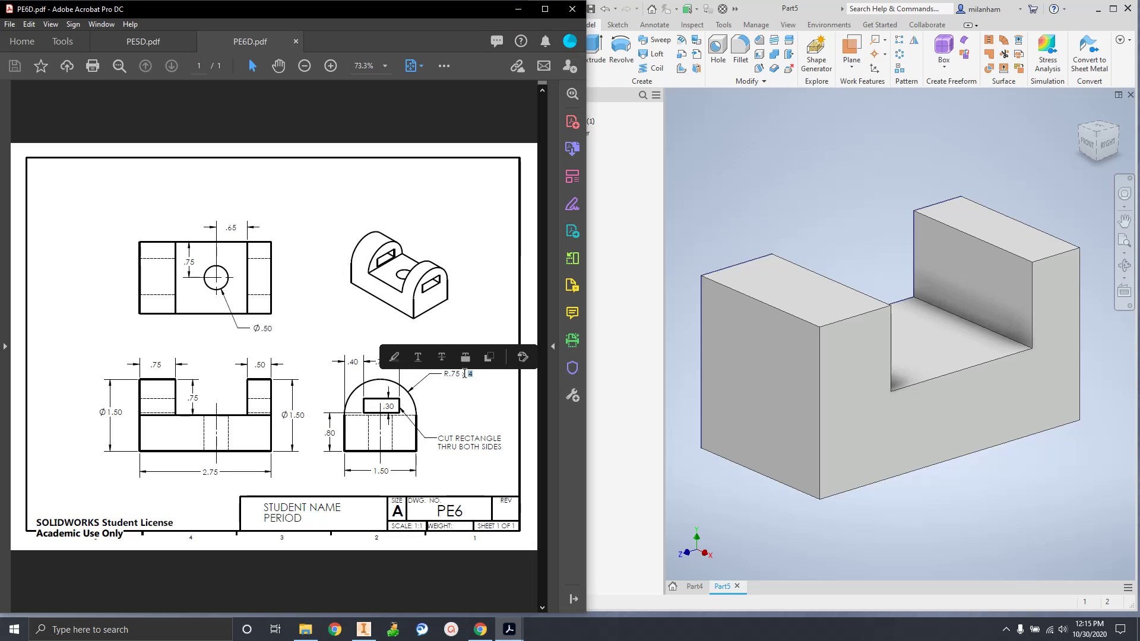
{"action": "left_click", "coordinate": [731, 270]}
{"action": "left_click", "coordinate": [854, 316]}
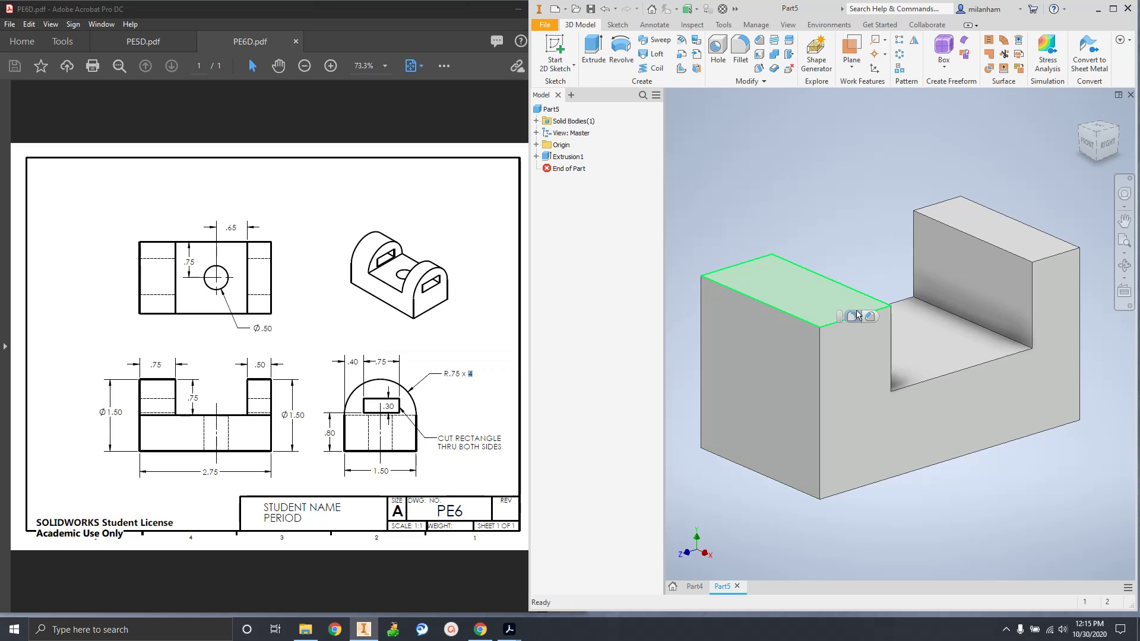
{"action": "left_click", "coordinate": [933, 205]}
{"action": "left_click", "coordinate": [1040, 264]}
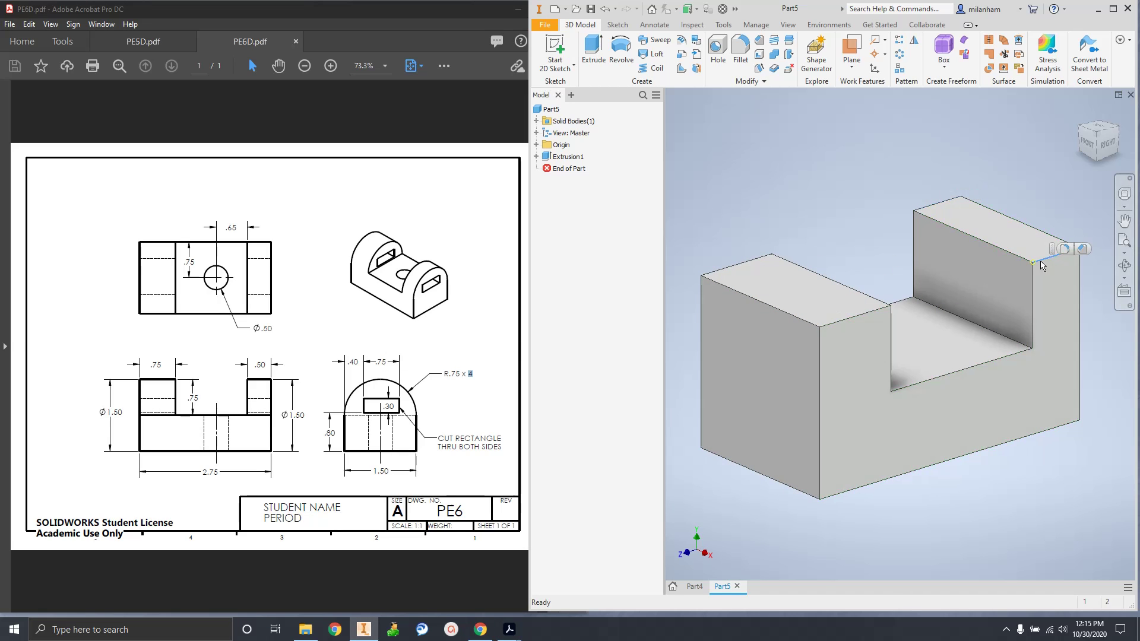
{"action": "left_click", "coordinate": [737, 195]}
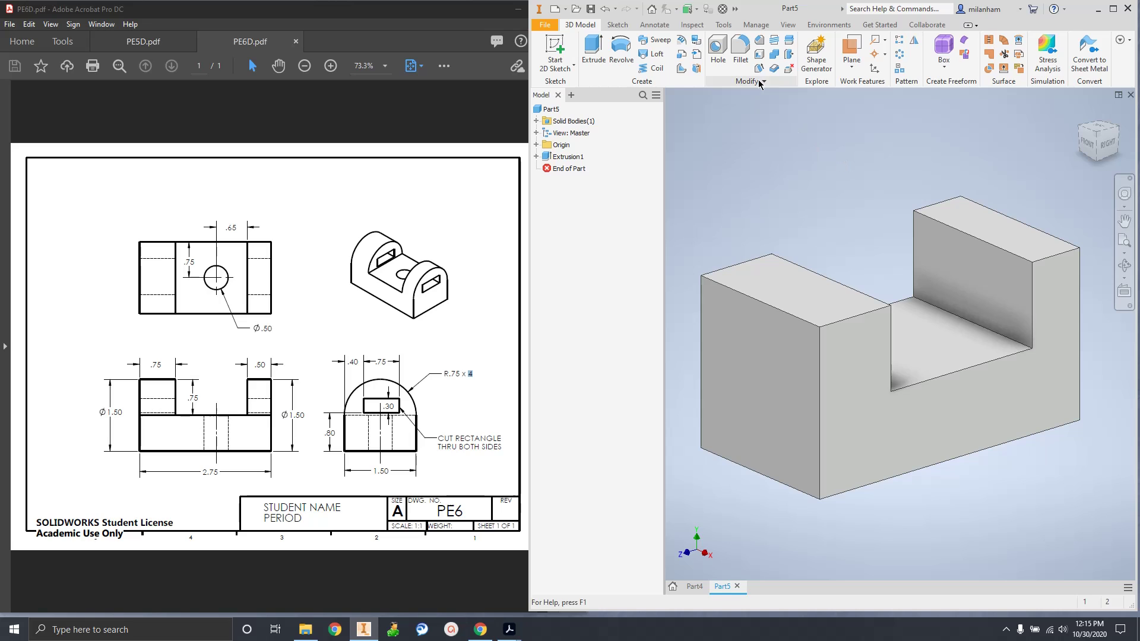
Fillet the four outer top edges of the two uprights with a 0.75 in radius
{"action": "left_click", "coordinate": [746, 48]}
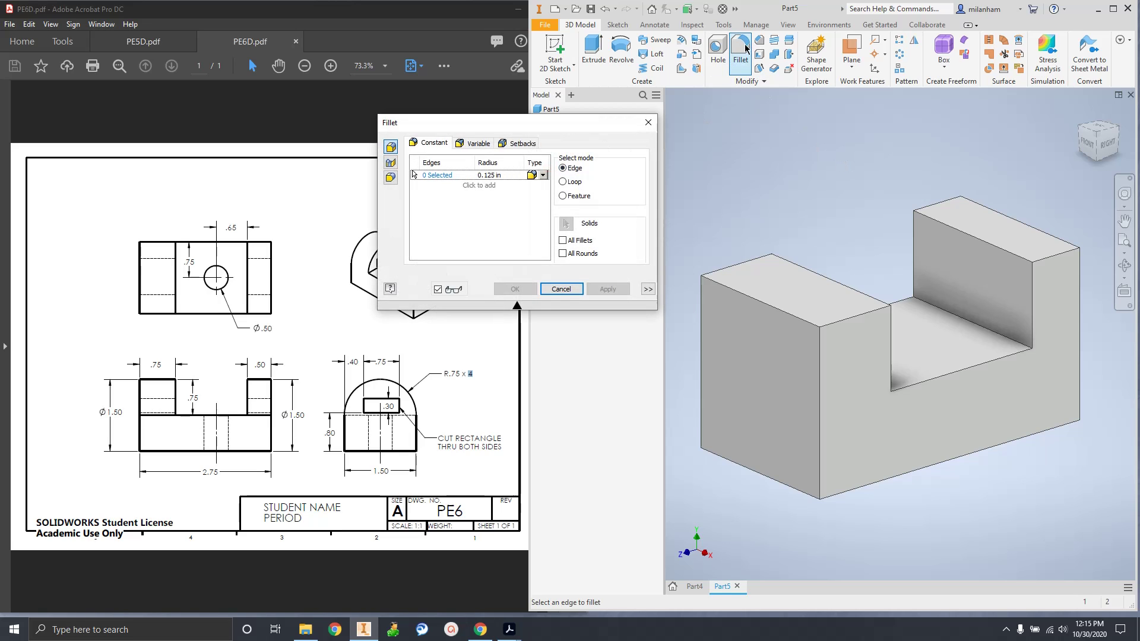
{"action": "left_click", "coordinate": [491, 175]}
{"action": "key", "text": "BackSpace"}
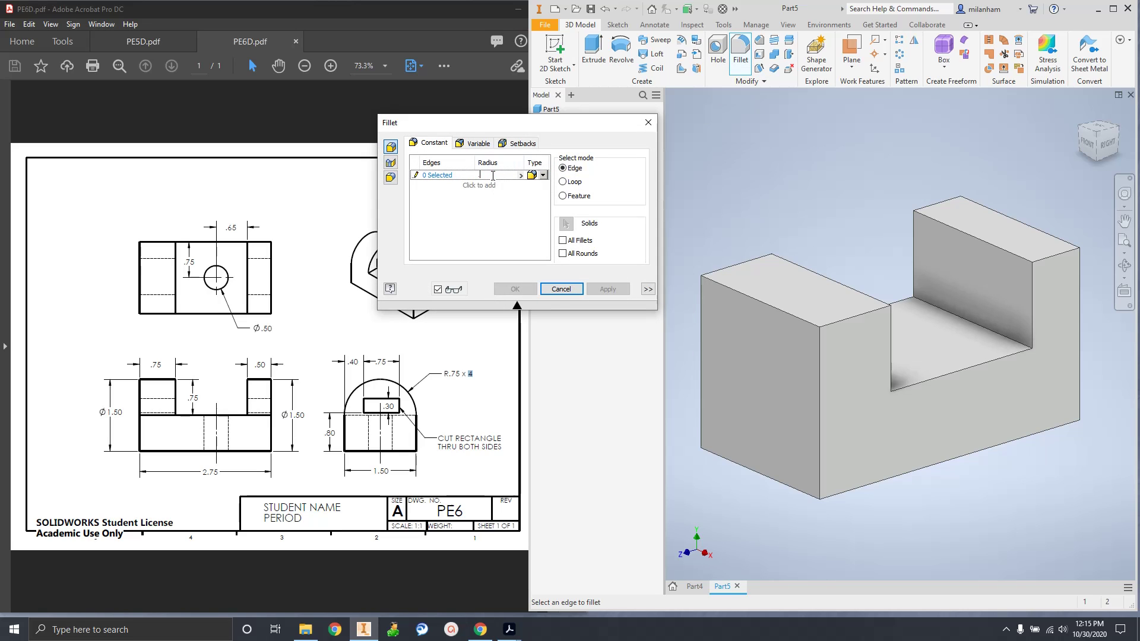
{"action": "type", "text": ".75"}
{"action": "left_click", "coordinate": [735, 265]}
{"action": "left_click", "coordinate": [853, 324]}
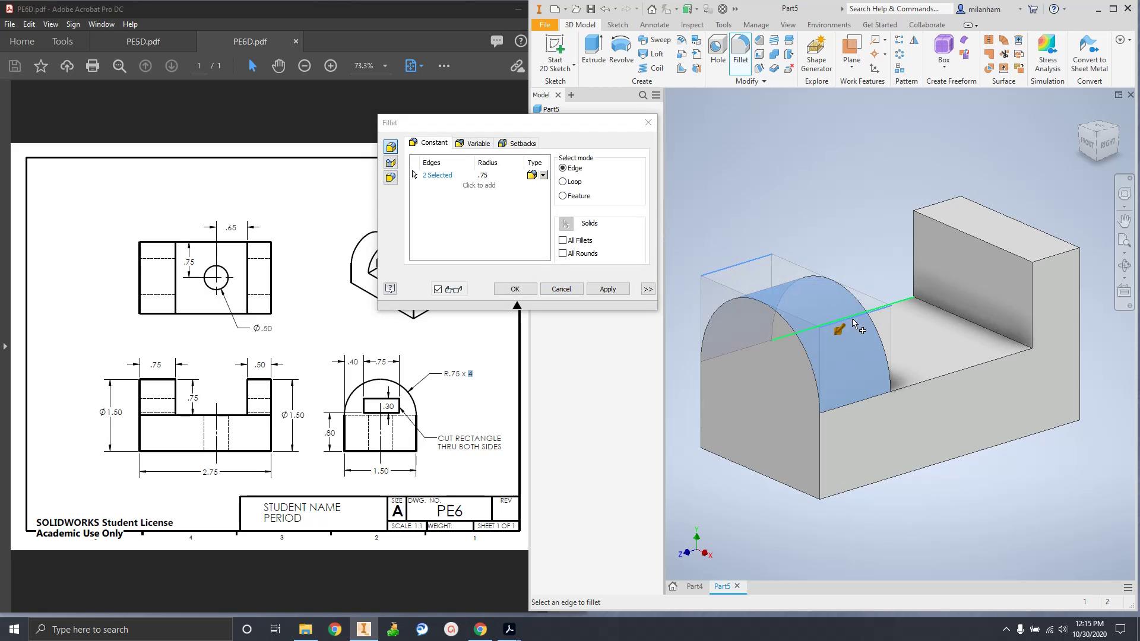
{"action": "left_click", "coordinate": [942, 203]}
{"action": "left_click", "coordinate": [1047, 258]}
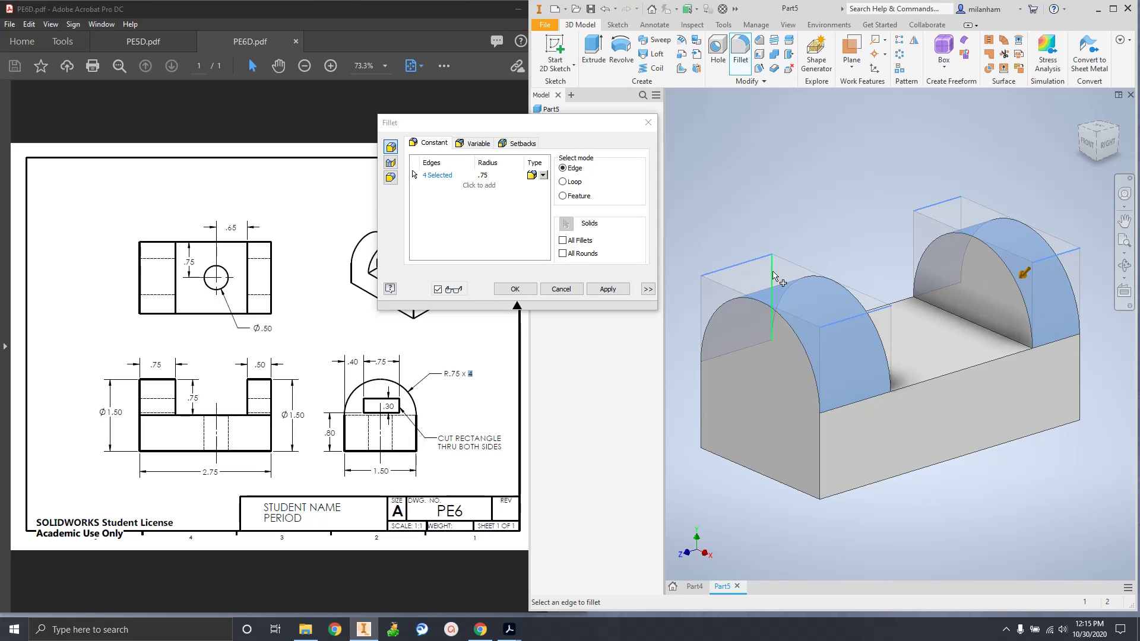
{"action": "left_click", "coordinate": [515, 289]}
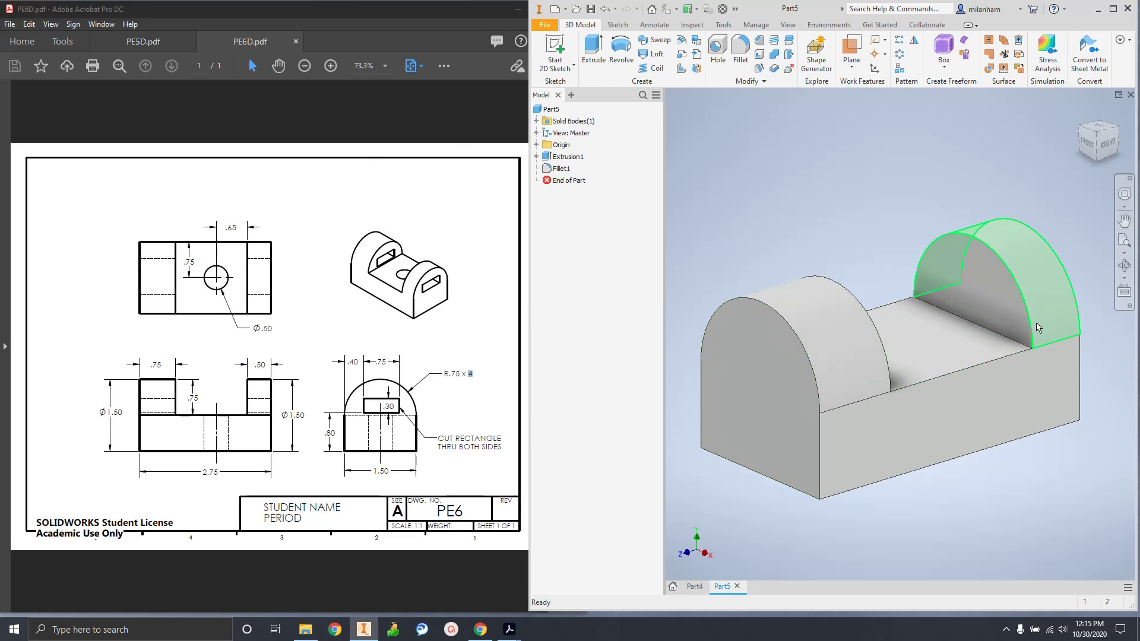
Turn to the back view and start a new sketch on the outer end face of the 0.5 in thick upright
{"action": "left_click", "coordinate": [1124, 144]}
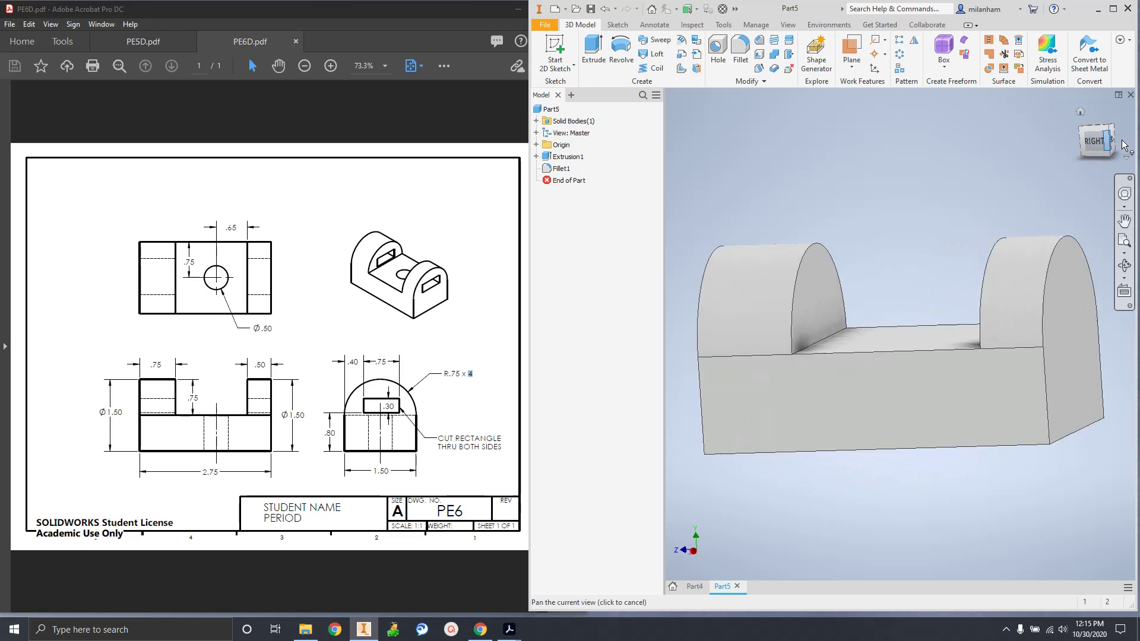
{"action": "left_click", "coordinate": [1087, 147]}
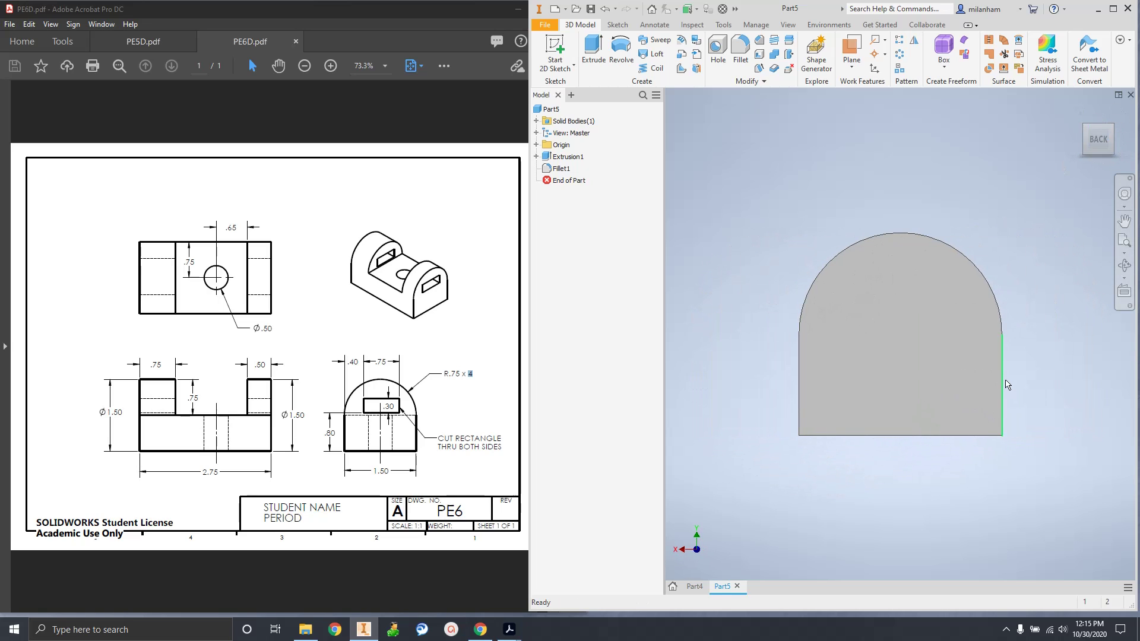
{"action": "mouse_move", "coordinate": [1004, 397]}
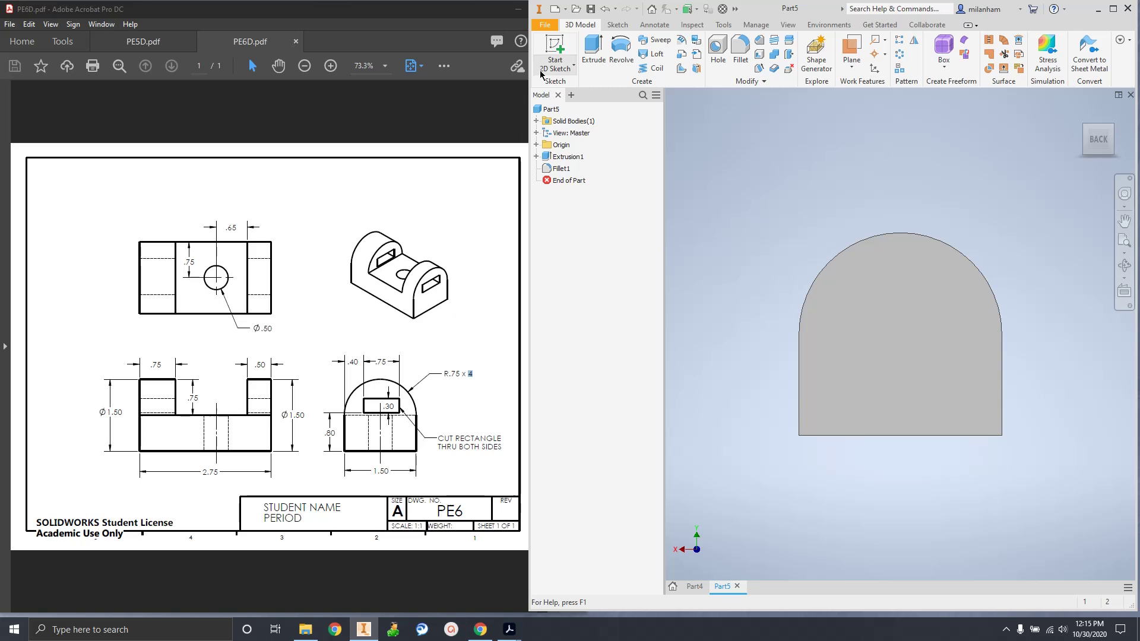
{"action": "left_click", "coordinate": [553, 49]}
{"action": "left_click", "coordinate": [908, 350]}
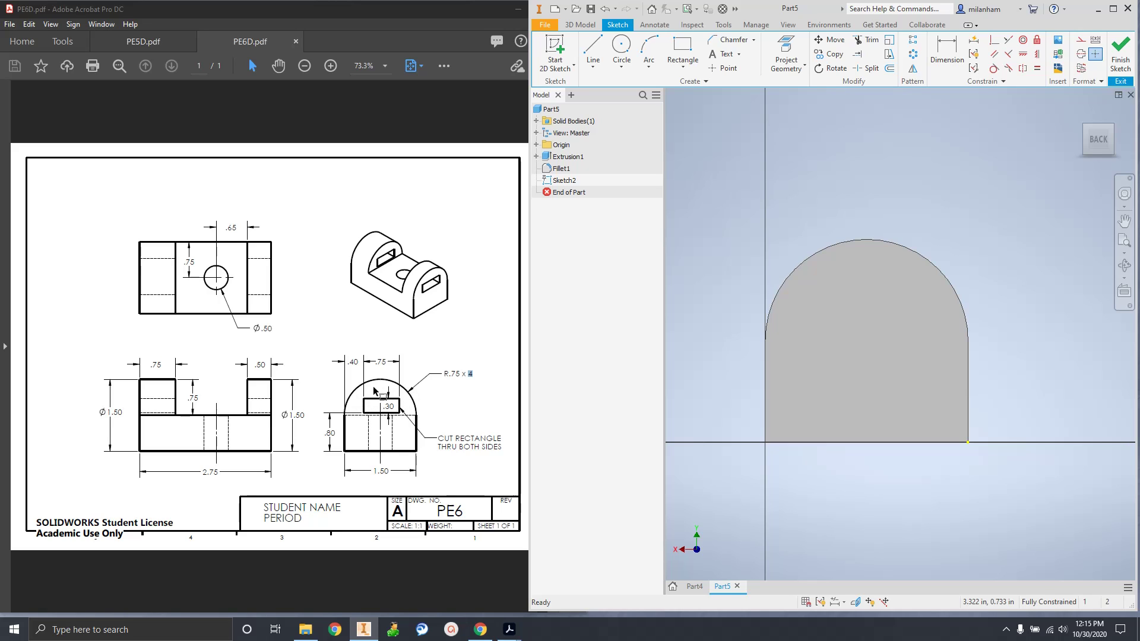
Draw a rectangle about 0.72 in wide in the upper half of the rounded upright's end face
{"action": "left_click", "coordinate": [682, 48]}
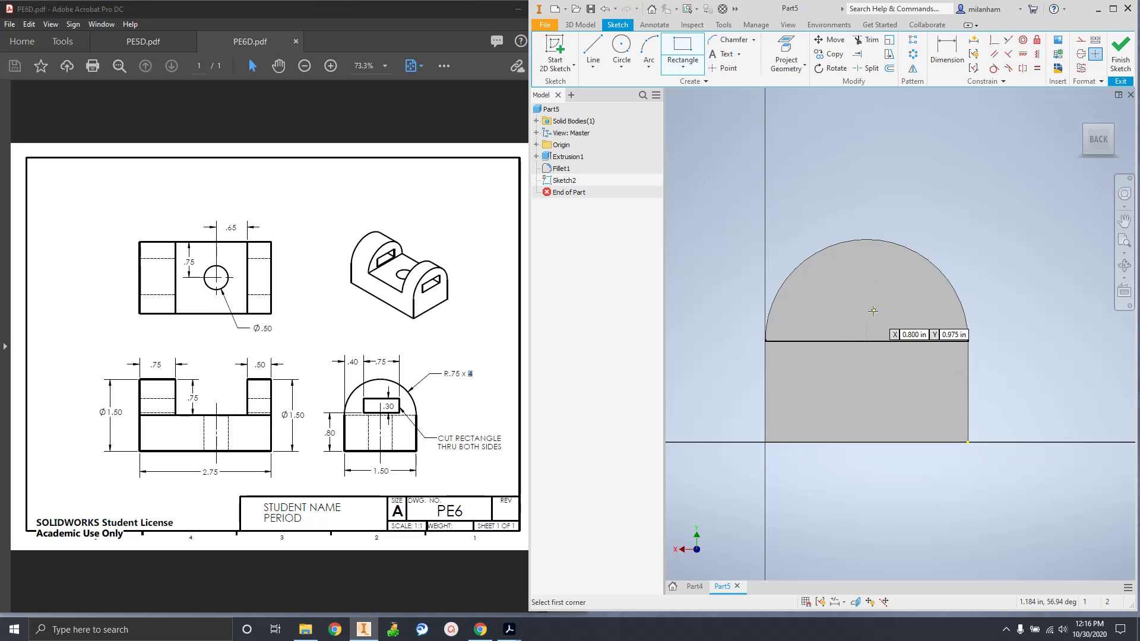
{"action": "left_click", "coordinate": [814, 292]}
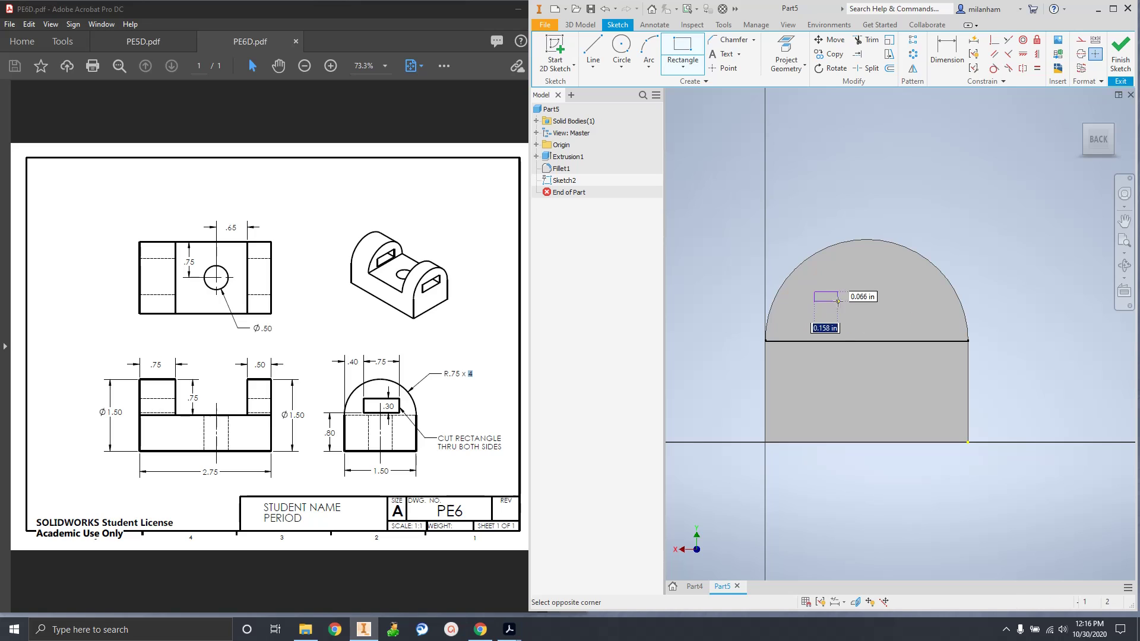
{"action": "left_click", "coordinate": [912, 324]}
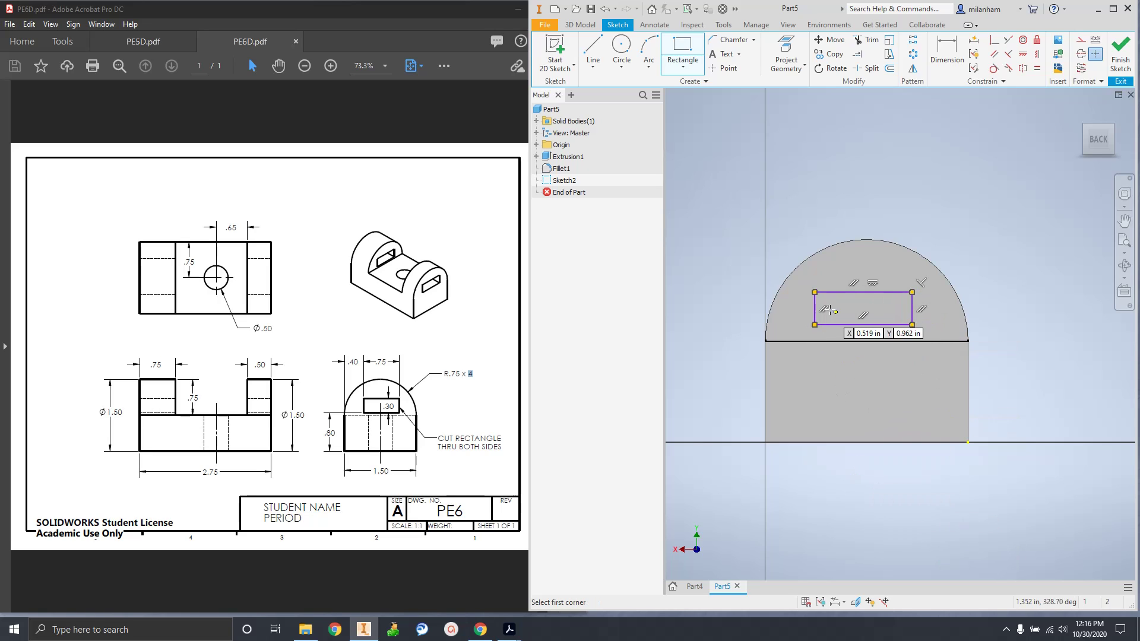
Dimension the rectangle to 0.75 in wide and 0.3 in high
{"action": "left_click", "coordinate": [942, 58]}
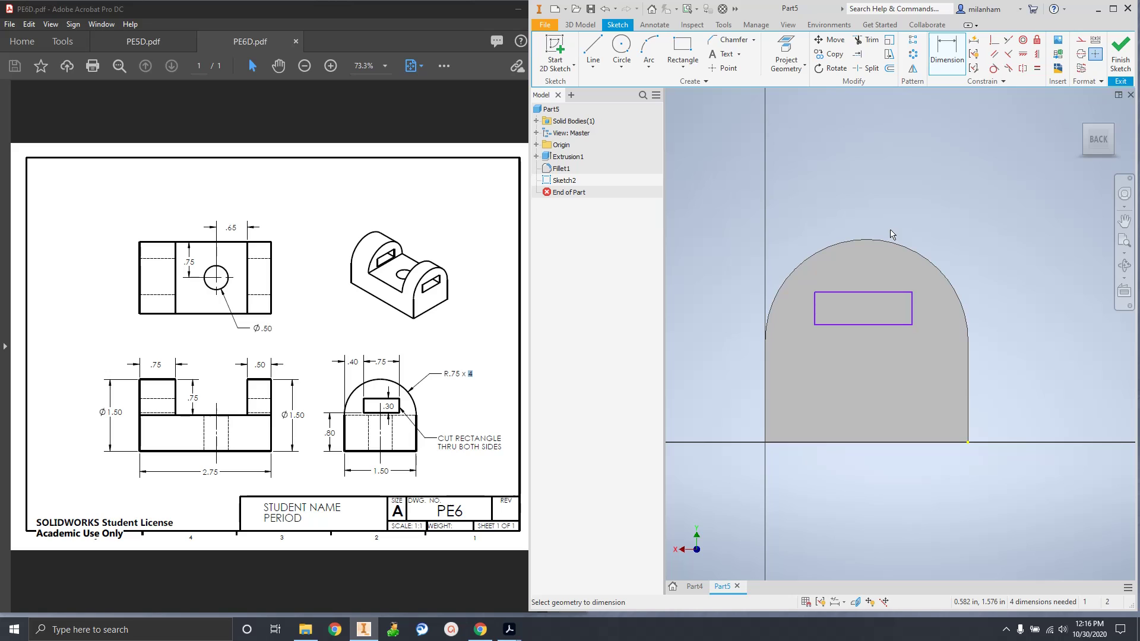
{"action": "left_click", "coordinate": [863, 292]}
{"action": "left_click", "coordinate": [864, 189]}
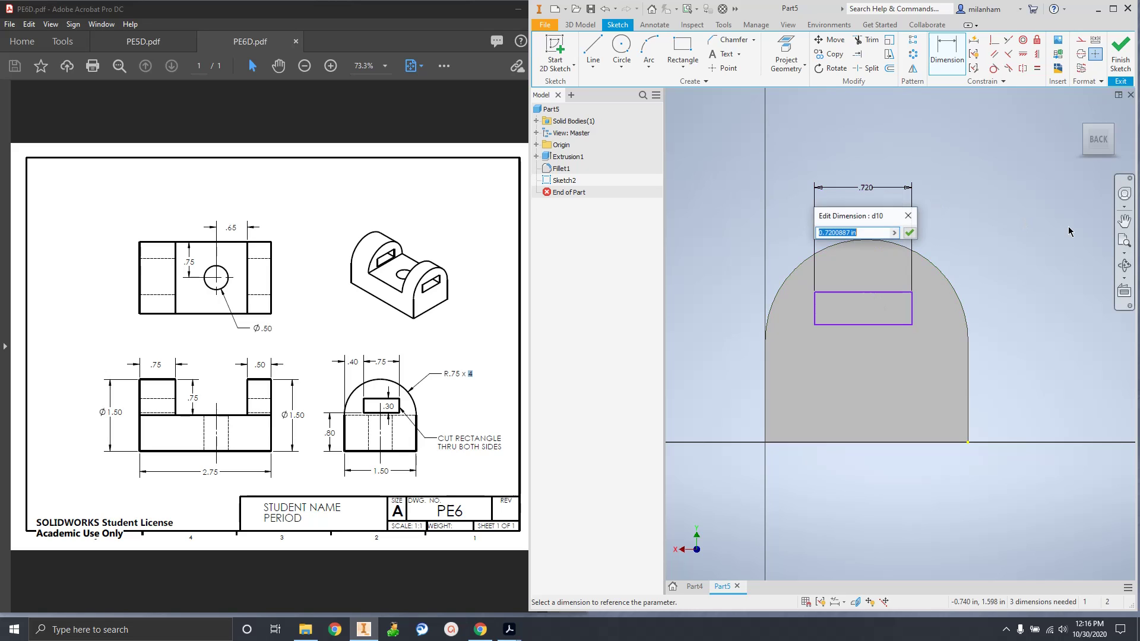
{"action": "type", "text": ".75"}
{"action": "key", "text": "Return"}
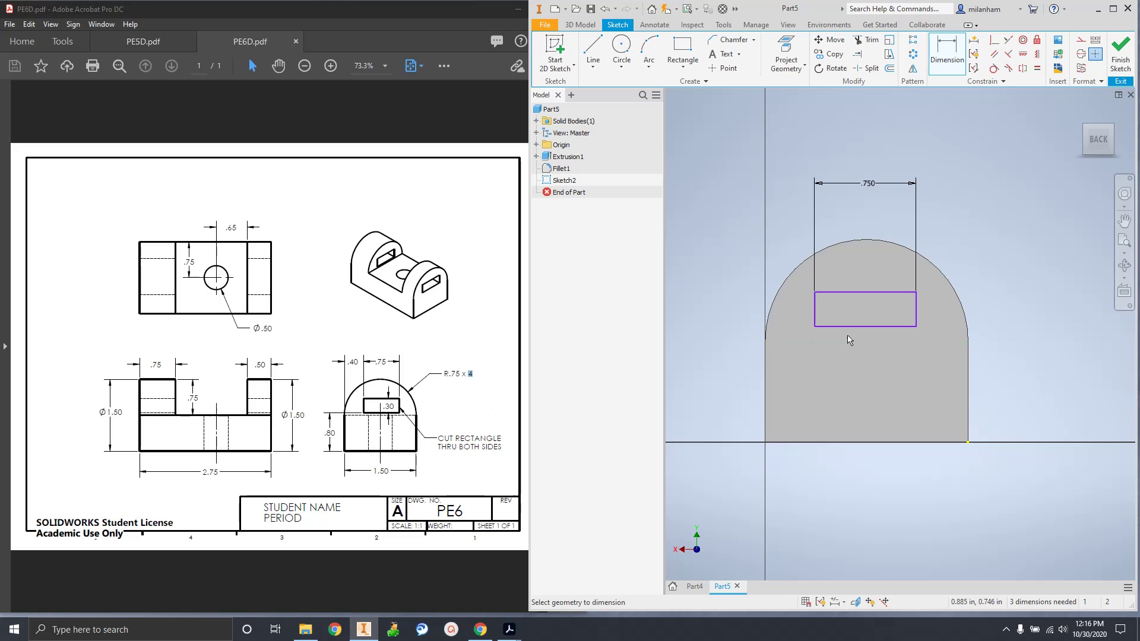
{"action": "left_click", "coordinate": [814, 310]}
{"action": "left_click", "coordinate": [722, 316]}
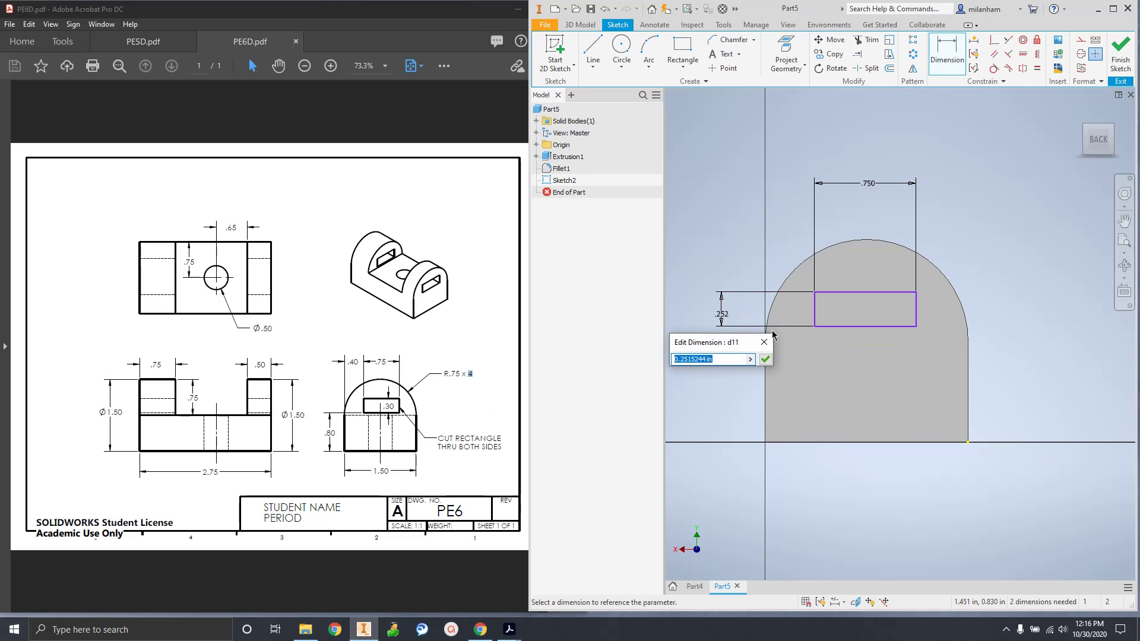
{"action": "type", "text": ".3"}
{"action": "key", "text": "Return"}
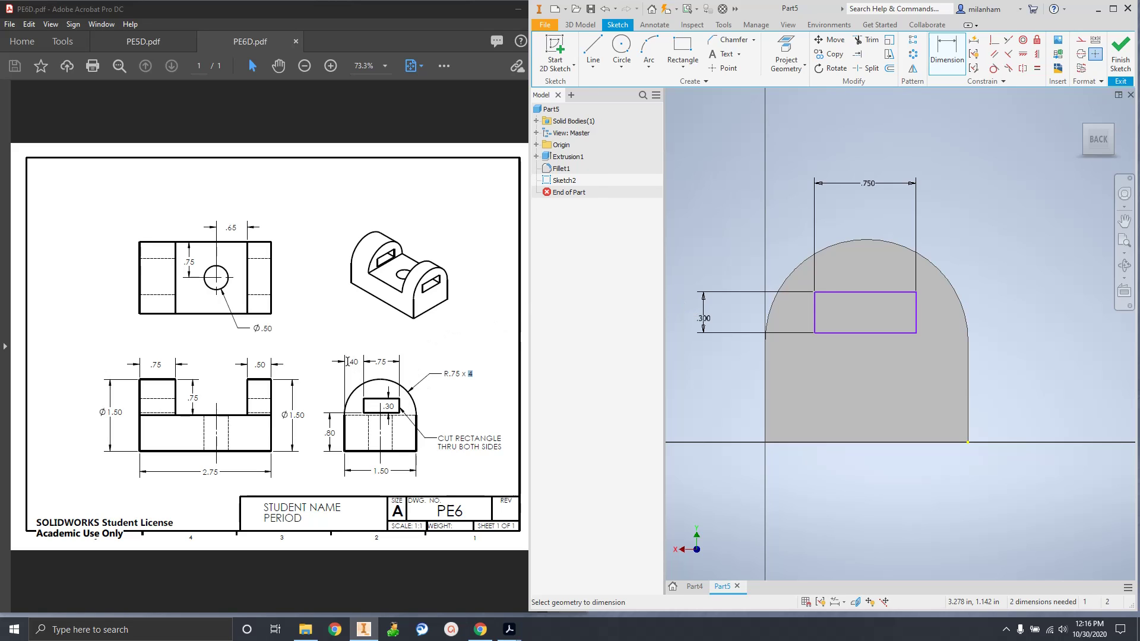
Dimension the horizontal distance from the face's vertical side edge at the sketch origin axis to the rectangle's nearer side as 0.4 in
{"action": "double_click", "coordinate": [350, 361]}
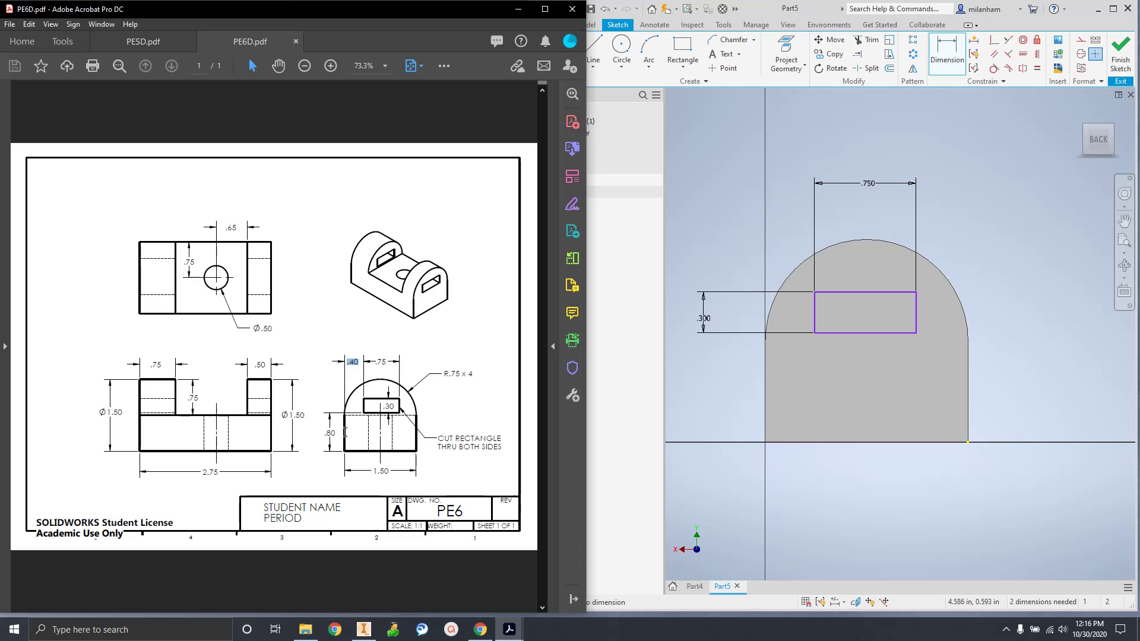
{"action": "left_click", "coordinate": [814, 313]}
{"action": "left_click", "coordinate": [814, 312]}
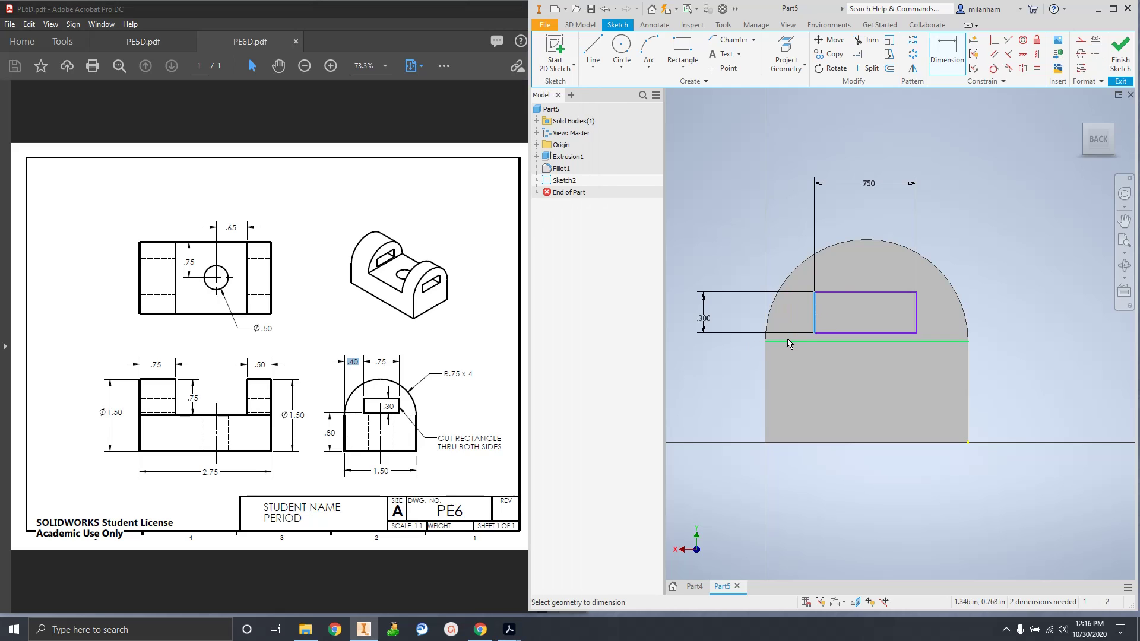
{"action": "left_click", "coordinate": [764, 409]}
{"action": "left_click", "coordinate": [789, 220]}
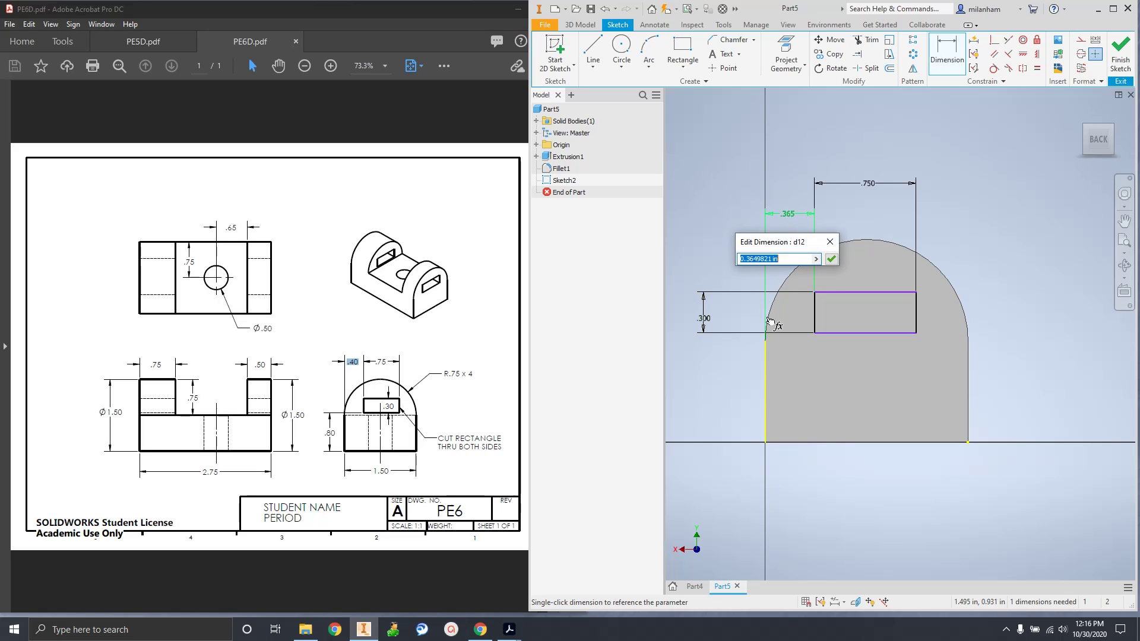
{"action": "type", "text": ".4"}
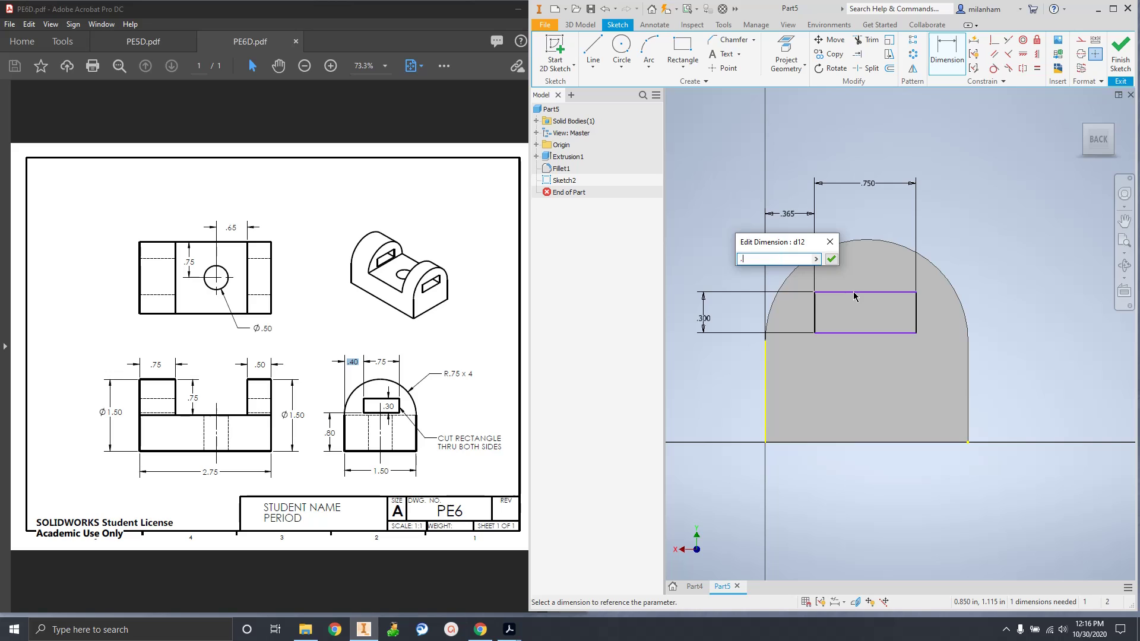
{"action": "key", "text": "Return"}
Dimension the rectangle's lower edge 0.8 in above the part's bottom edge and finish the sketch
{"action": "left_click", "coordinate": [854, 292]}
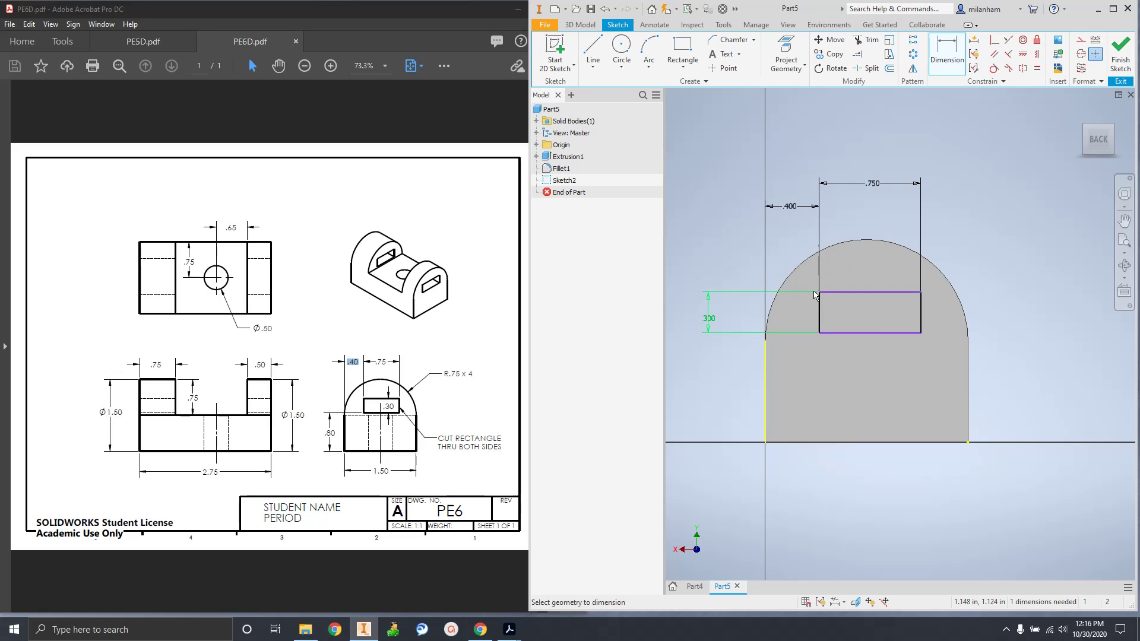
{"action": "left_click", "coordinate": [868, 333]}
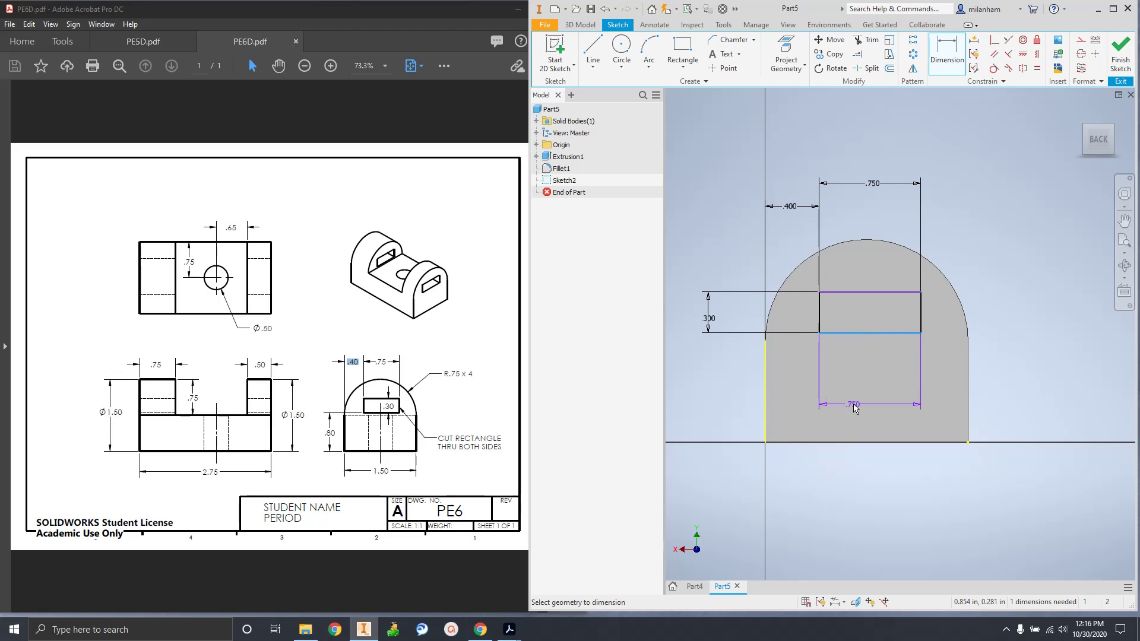
{"action": "left_click", "coordinate": [855, 443]}
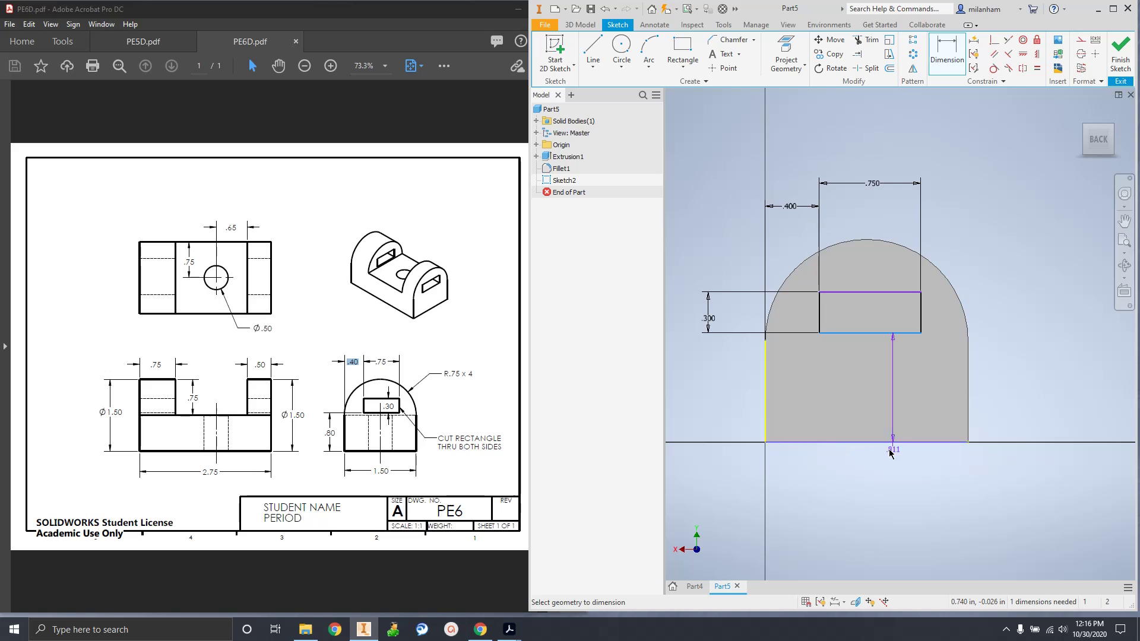
{"action": "left_click", "coordinate": [732, 405]}
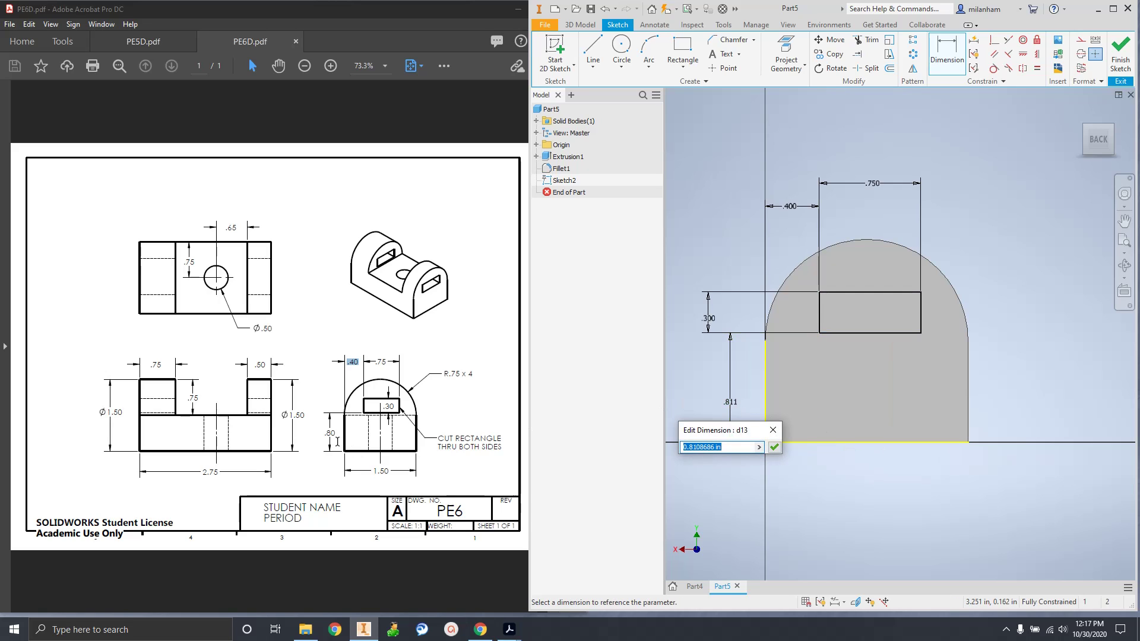
{"action": "type", "text": ".8"}
{"action": "key", "text": "Return"}
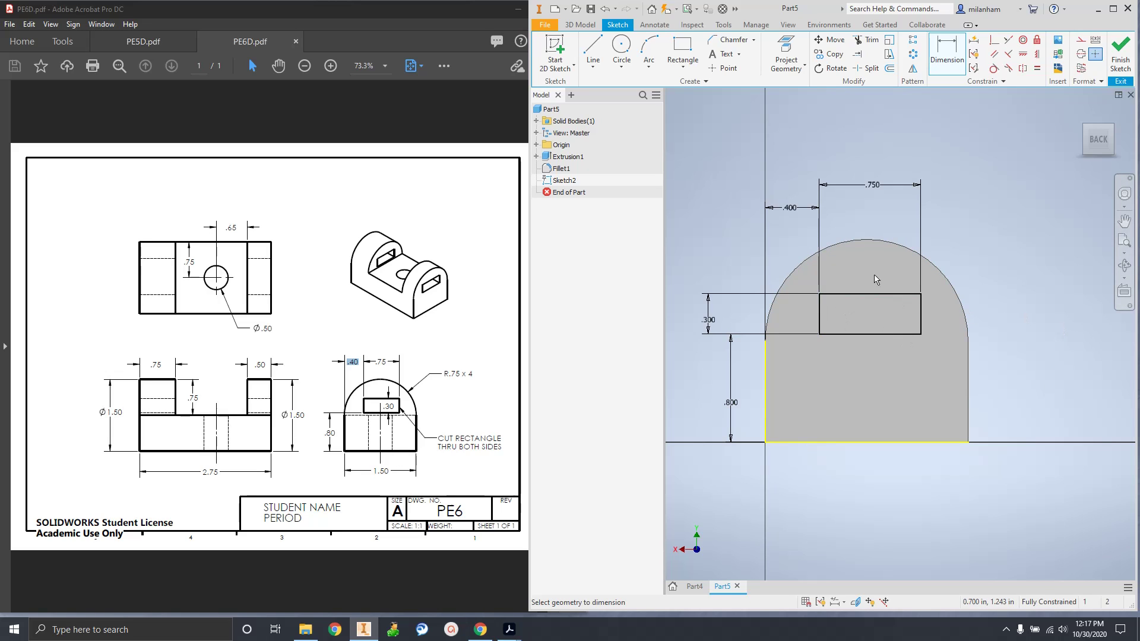
{"action": "left_click", "coordinate": [1118, 58]}
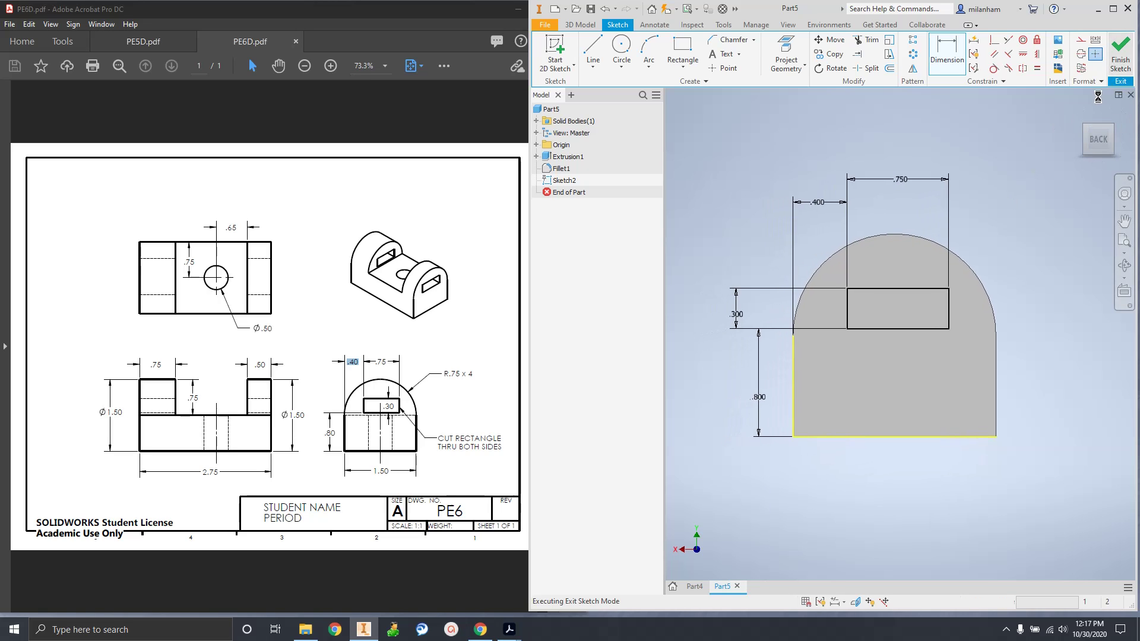
Extrude the rectangle as a Through All cut into the part so it passes through both uprights
{"action": "left_click", "coordinate": [1088, 130]}
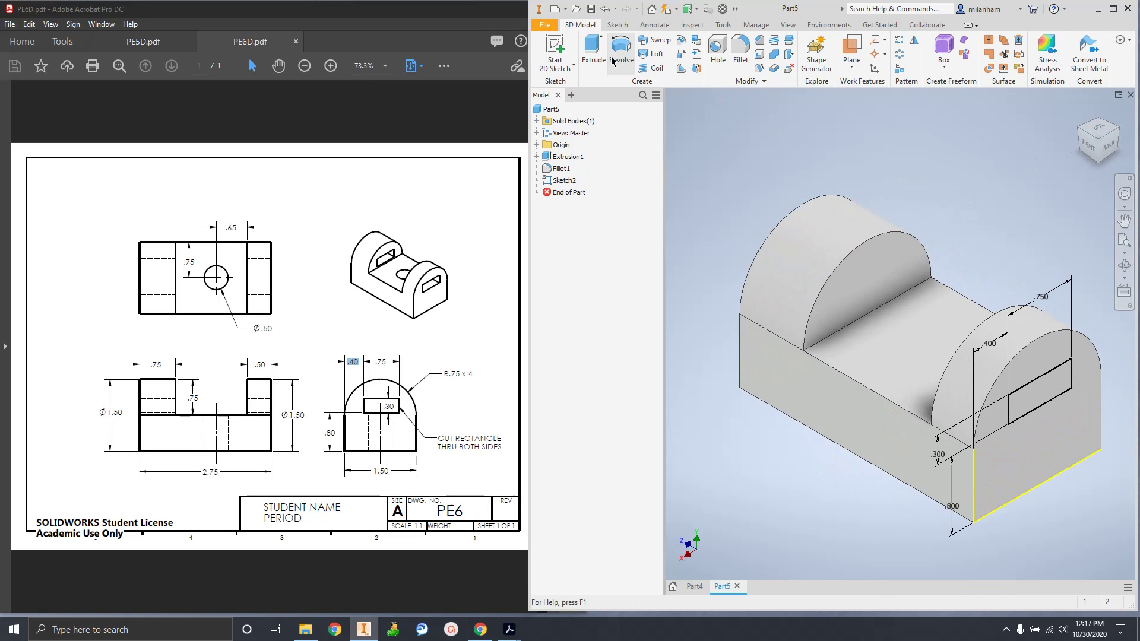
{"action": "left_click", "coordinate": [594, 51]}
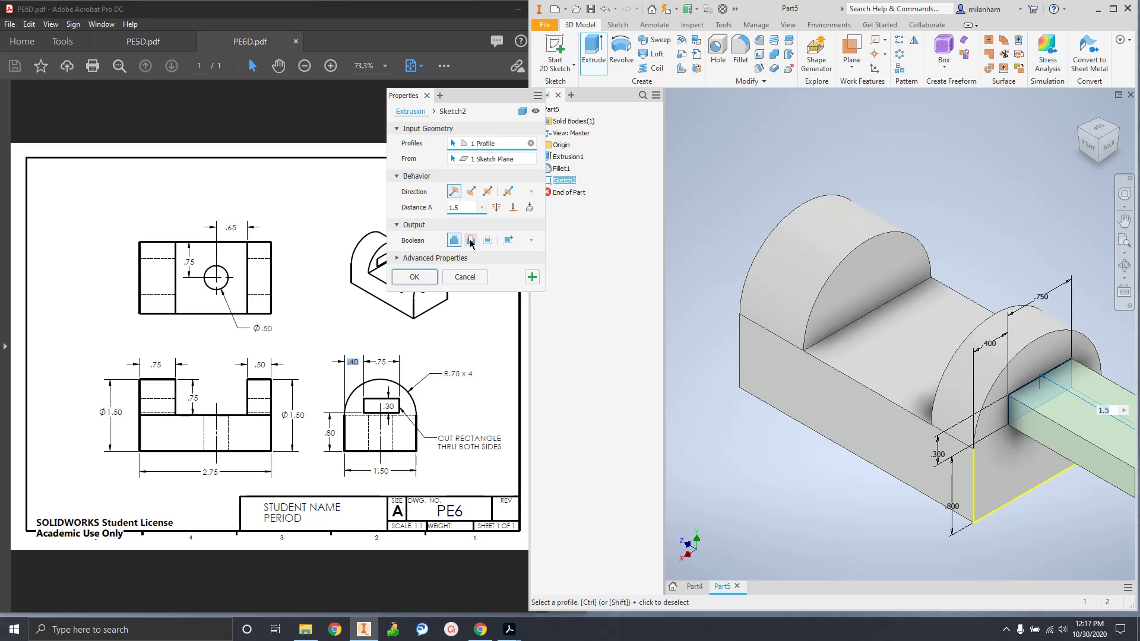
{"action": "left_click", "coordinate": [471, 240]}
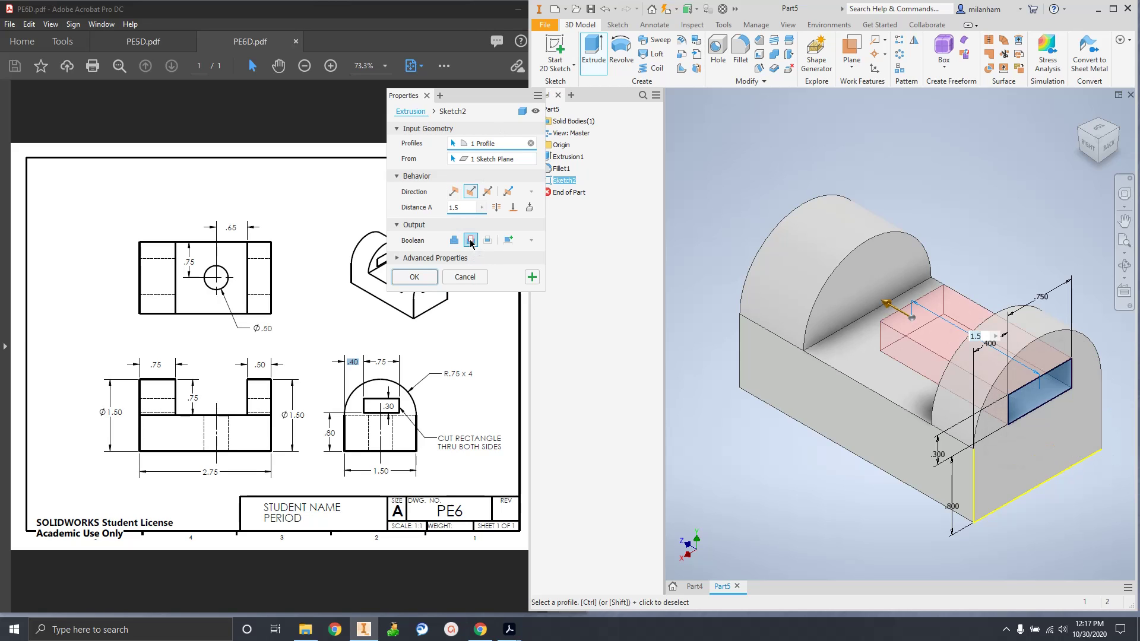
{"action": "left_click", "coordinate": [497, 208]}
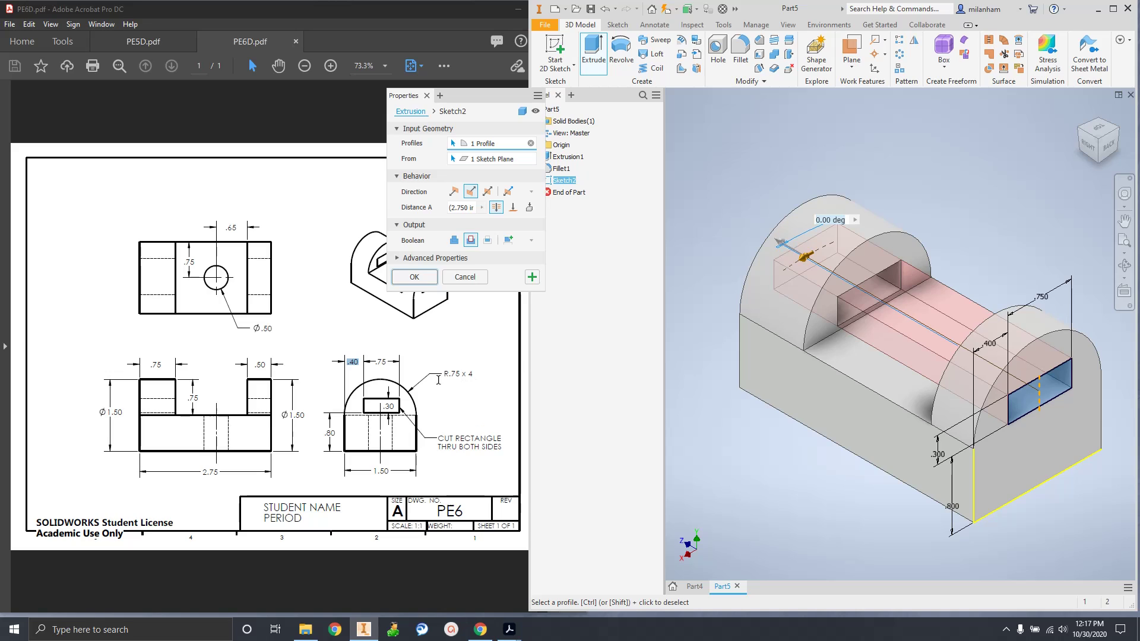
{"action": "left_click", "coordinate": [266, 380]}
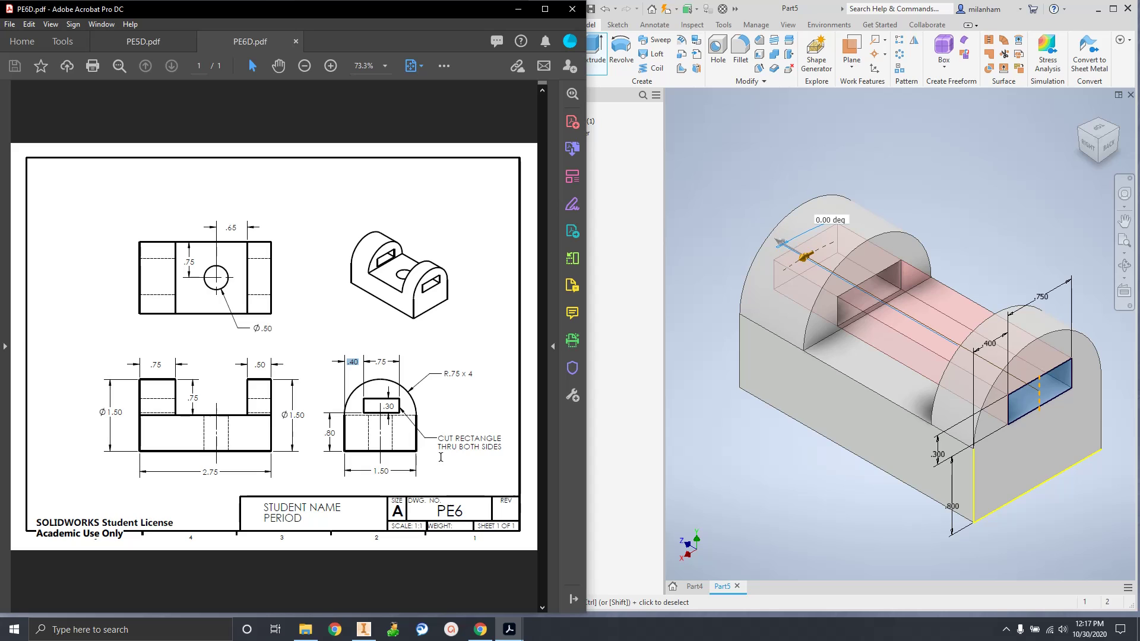
{"action": "left_click_drag", "start_coordinate": [438, 438], "coordinate": [502, 447]}
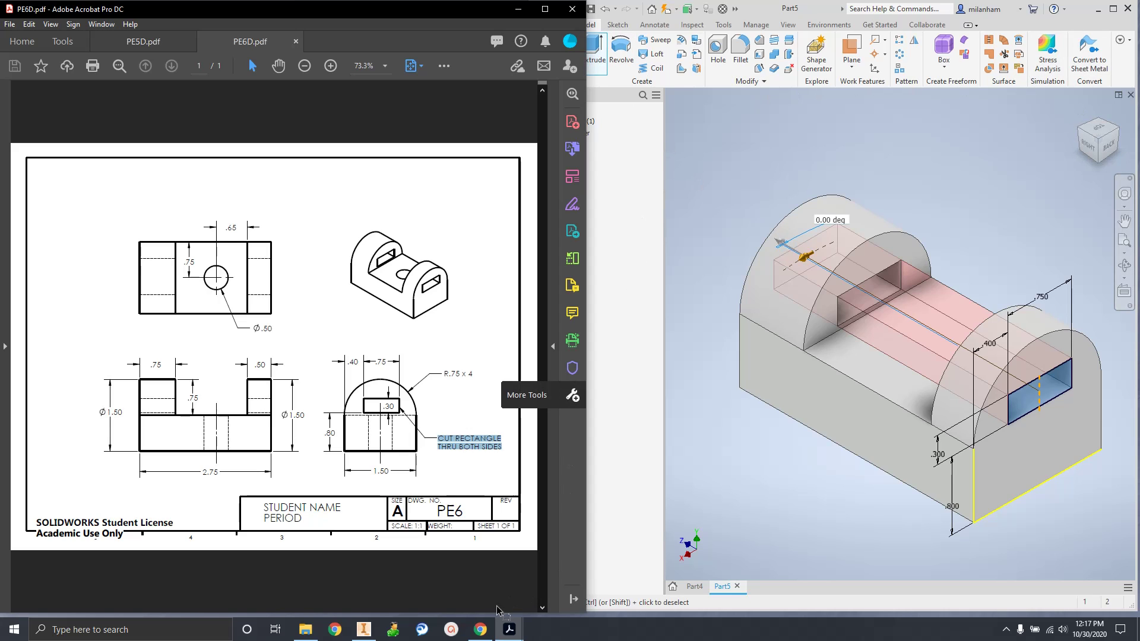
{"action": "left_click", "coordinate": [364, 630]}
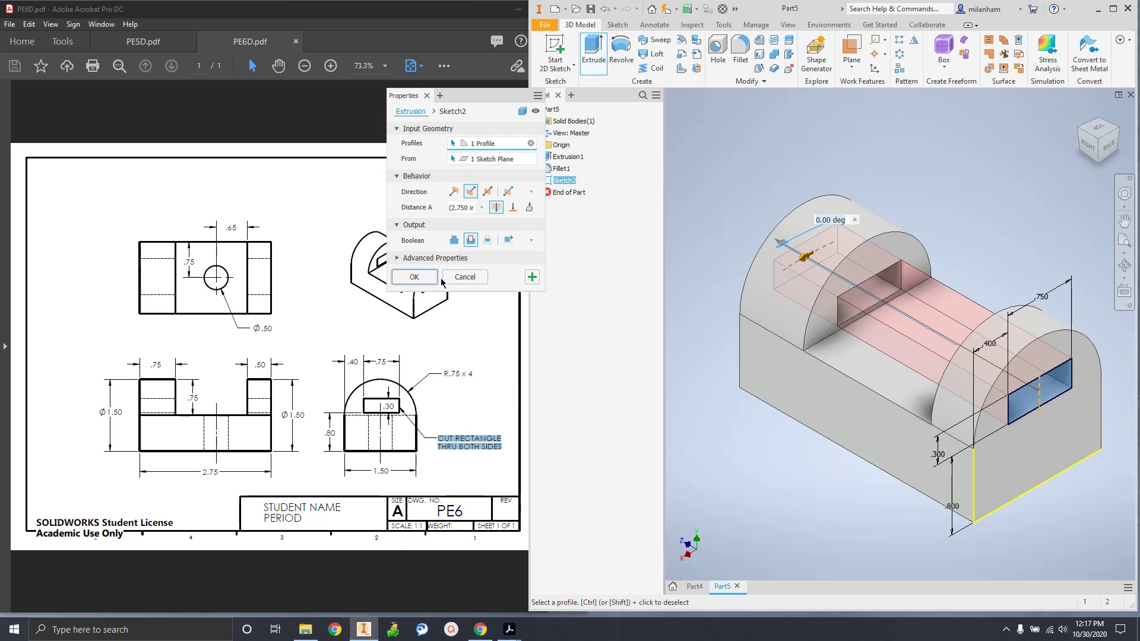
{"action": "left_click", "coordinate": [415, 277]}
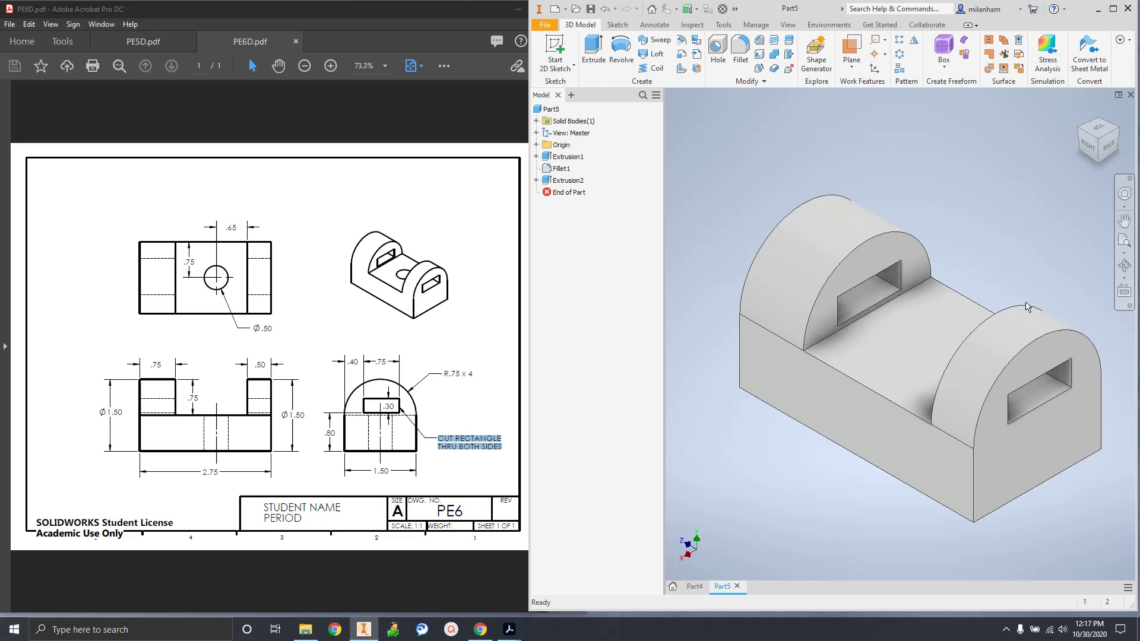
{"action": "left_click", "coordinate": [1108, 149]}
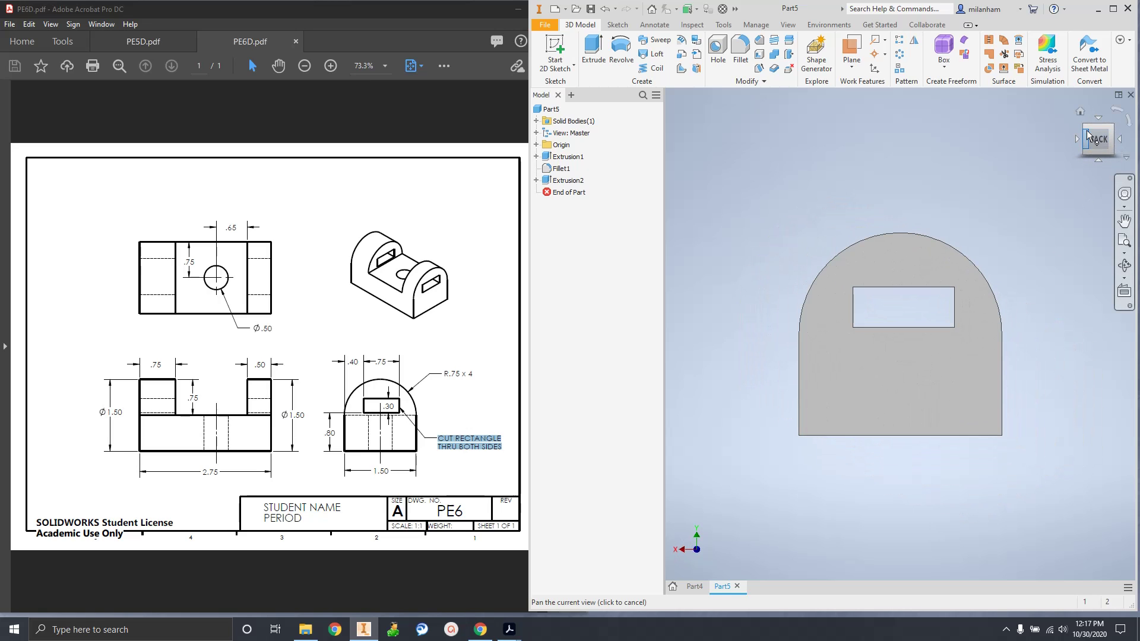
{"action": "left_click", "coordinate": [1086, 127]}
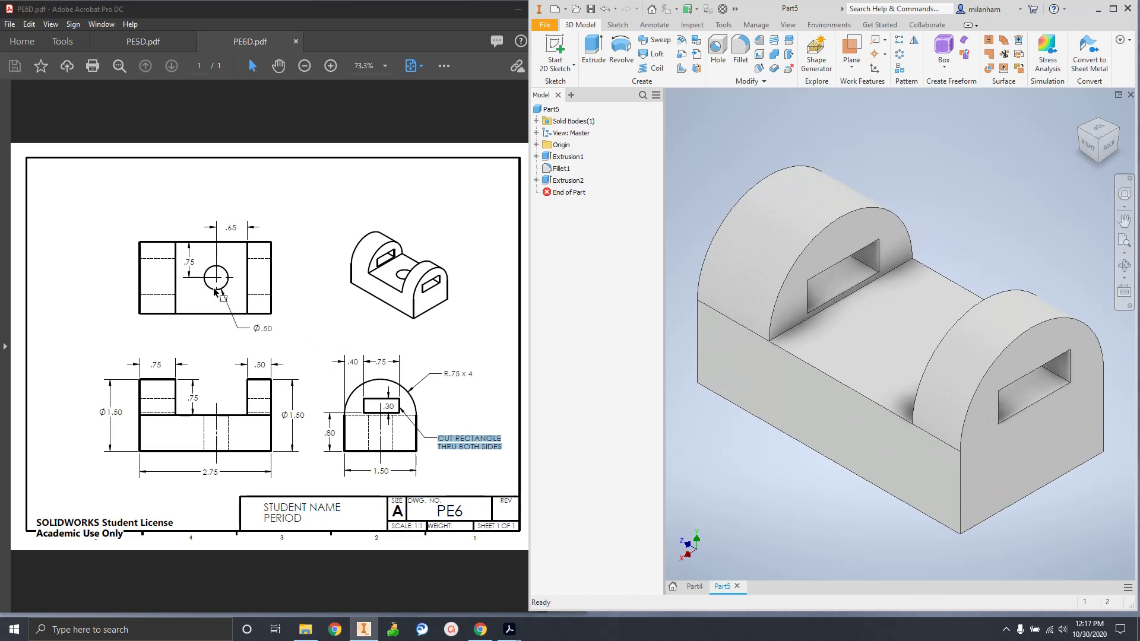